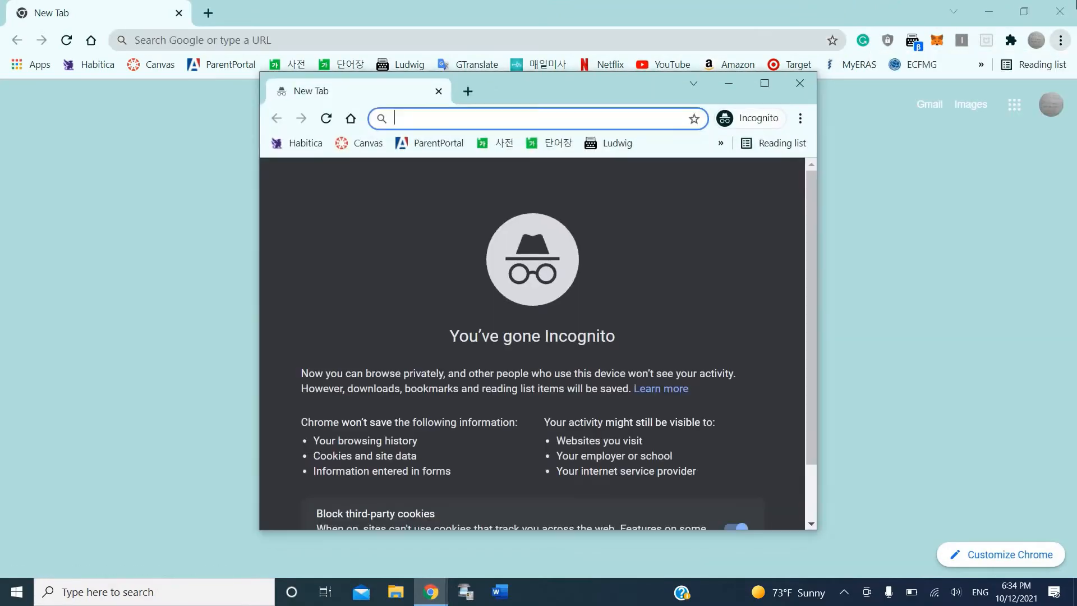
# Step: In a maximized Incognito window, load youtube.com/c/WSBStudios
pyautogui.click(1060, 11)
pyautogui.click(771, 84)
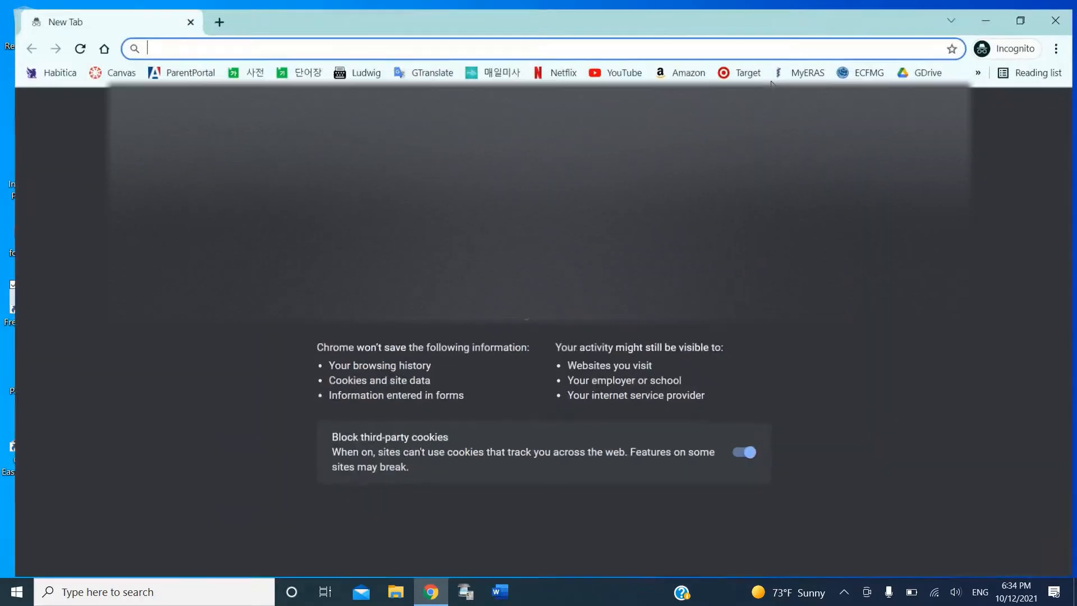
pyautogui.write('yu')
pyautogui.press('BackSpace')
pyautogui.write('out')
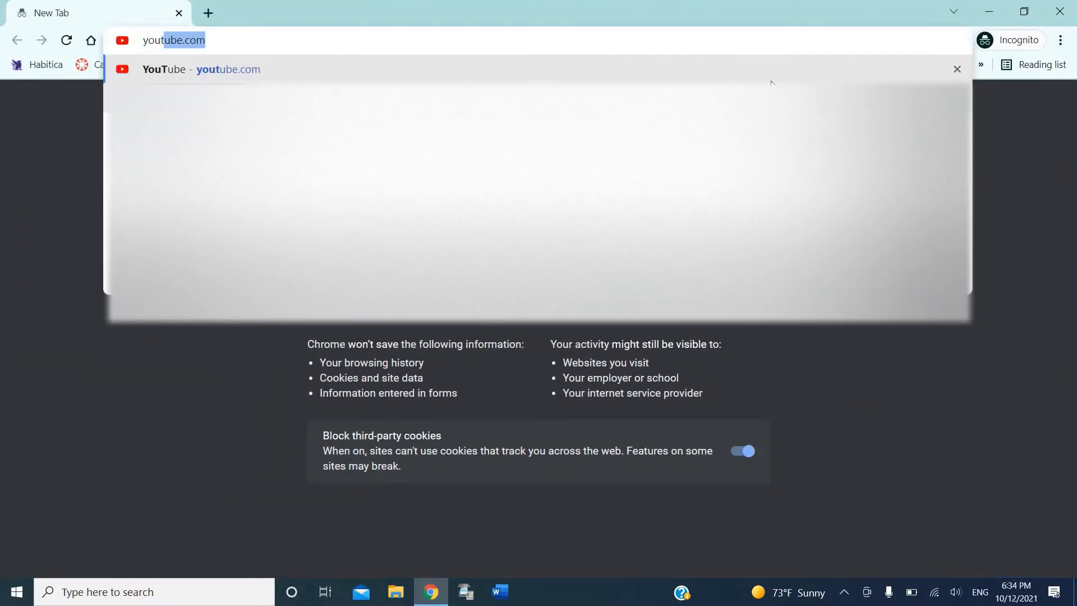
pyautogui.write('ube.com/c/')
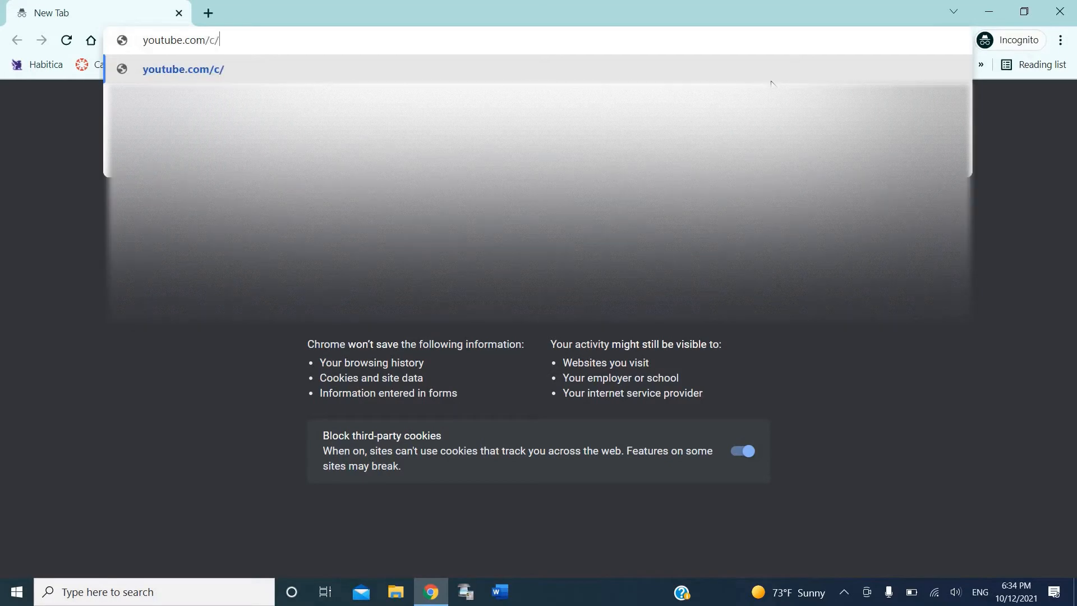
pyautogui.write('WSBStudios')
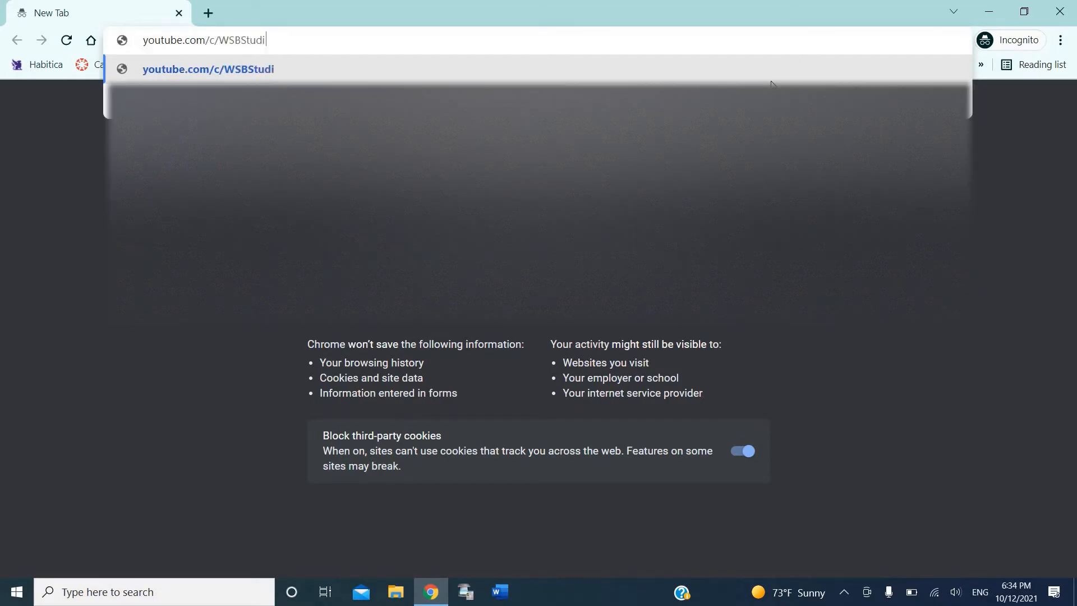
pyautogui.press('Return')
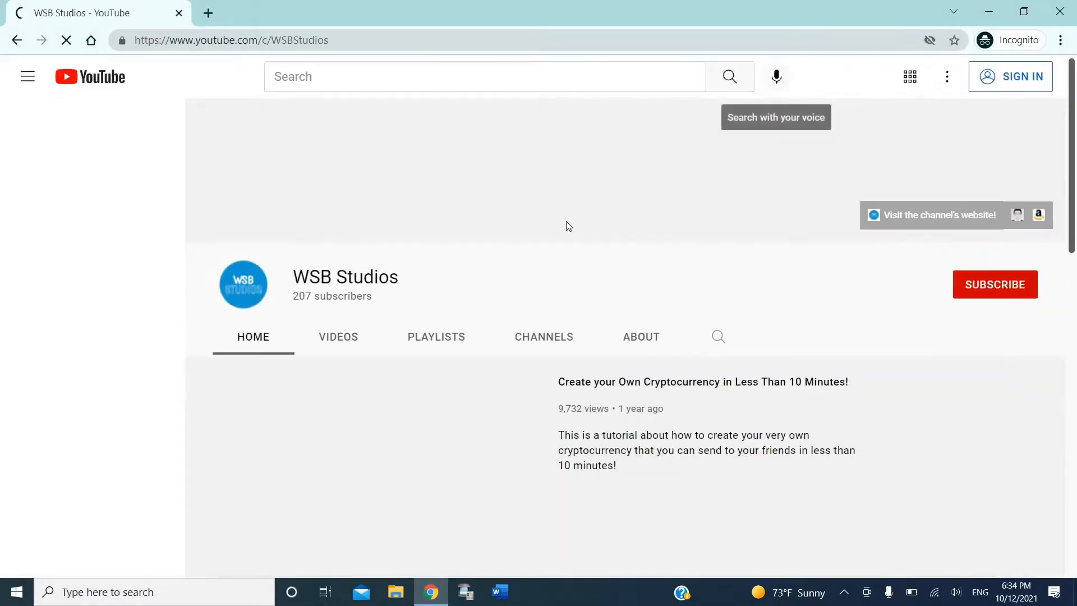
# Step: Show the WSB Studios channel's videos sorted by Most popular
pyautogui.click(343, 335)
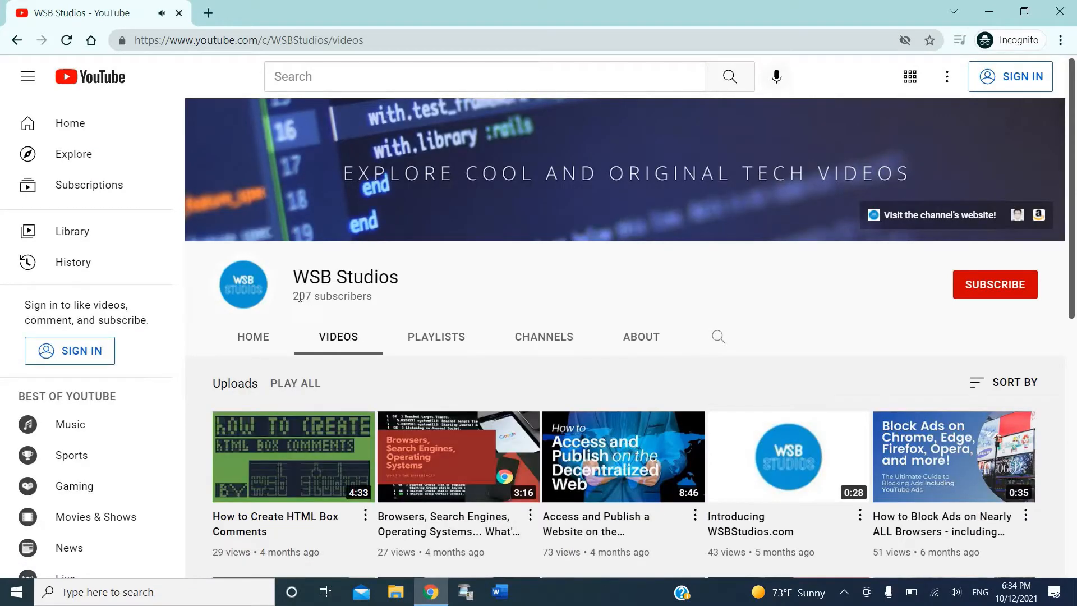
pyautogui.scroll(-2, 301, 302)
pyautogui.scroll(-8, 301, 302)
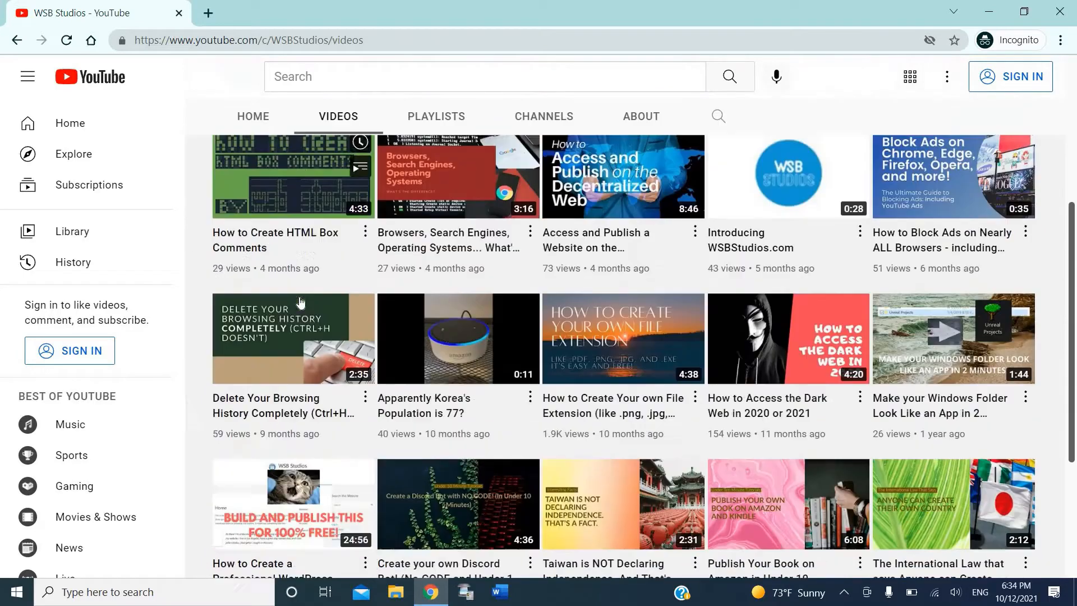
pyautogui.scroll(5, 438, 413)
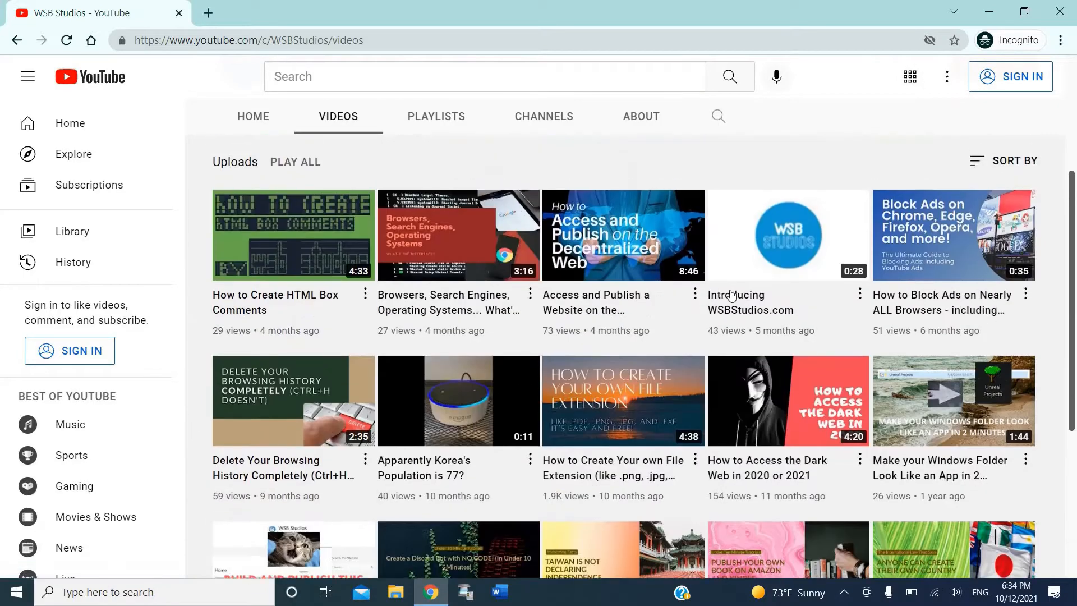
pyautogui.click(993, 173)
pyautogui.click(973, 214)
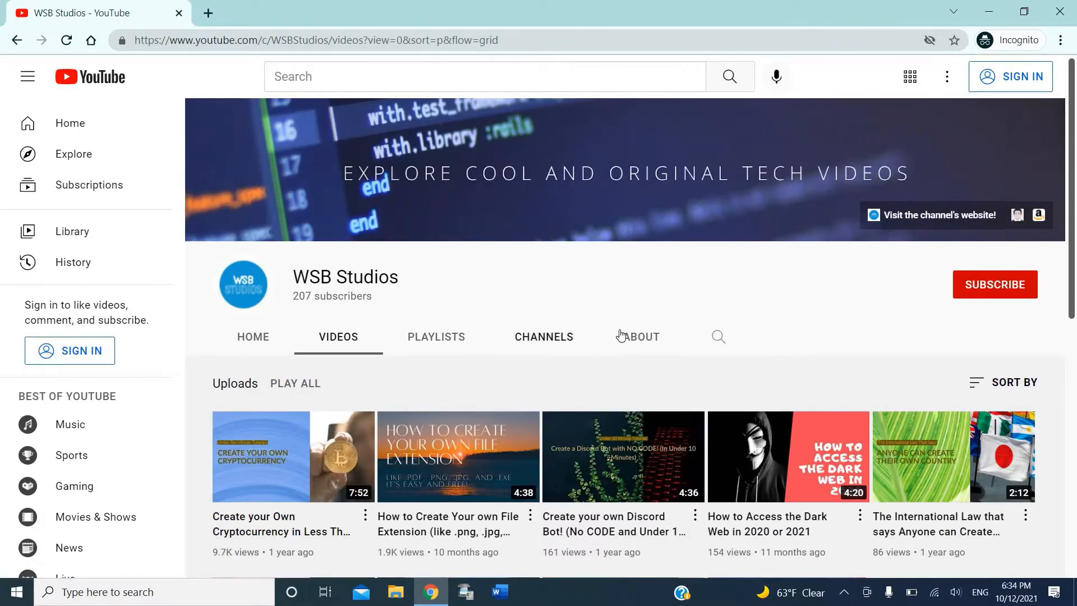
# Step: View the channel's About page, then leave only a blank new tab open
pyautogui.click(620, 336)
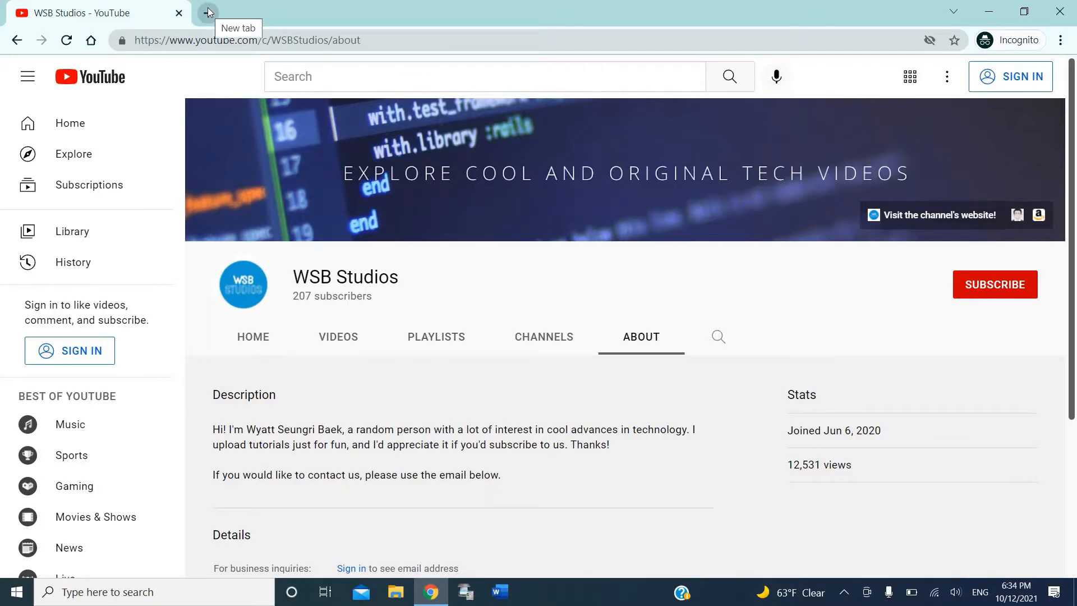
pyautogui.click(209, 12)
pyautogui.click(179, 13)
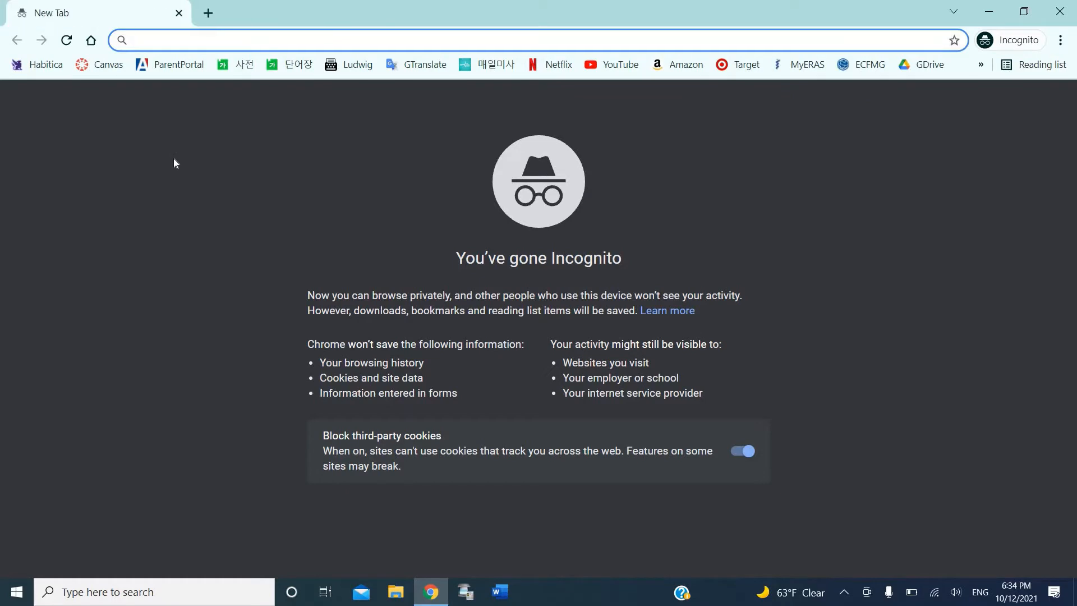
pyautogui.click(173, 163)
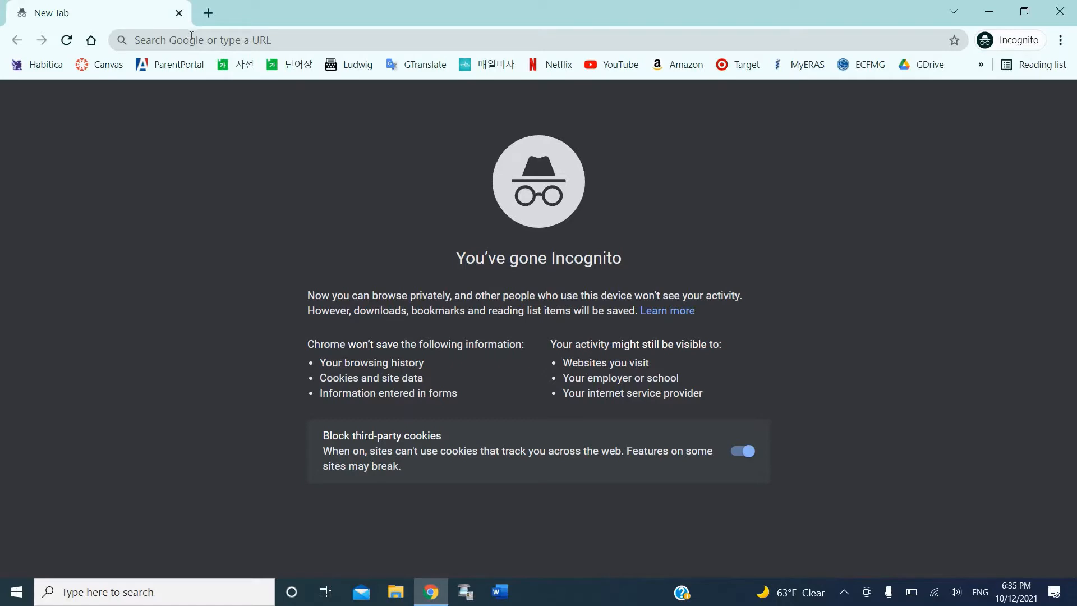
pyautogui.click(191, 40)
pyautogui.write('google.com')
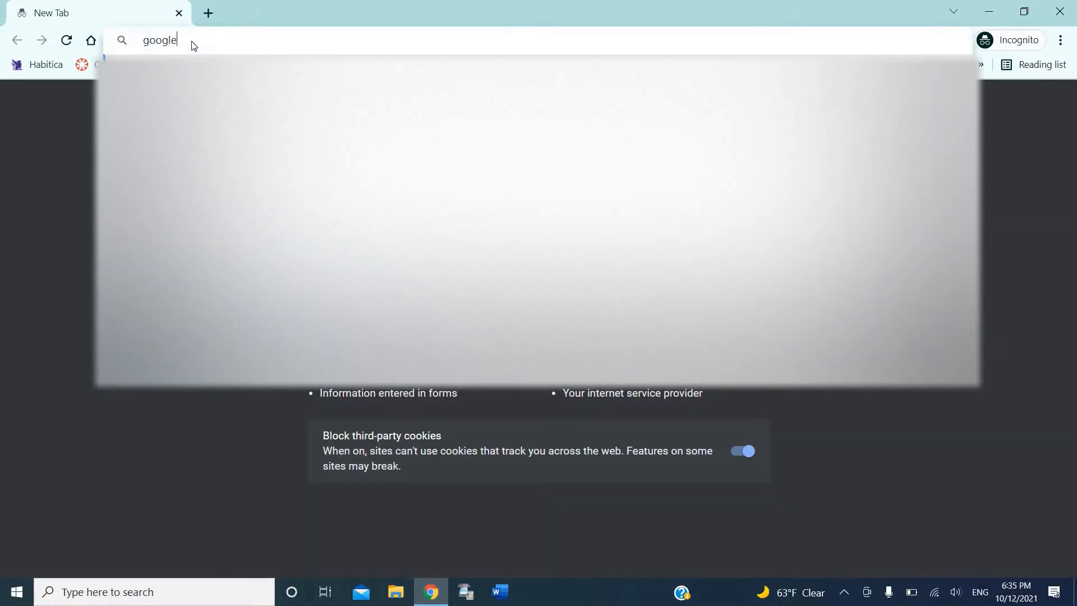
pyautogui.press('Return')
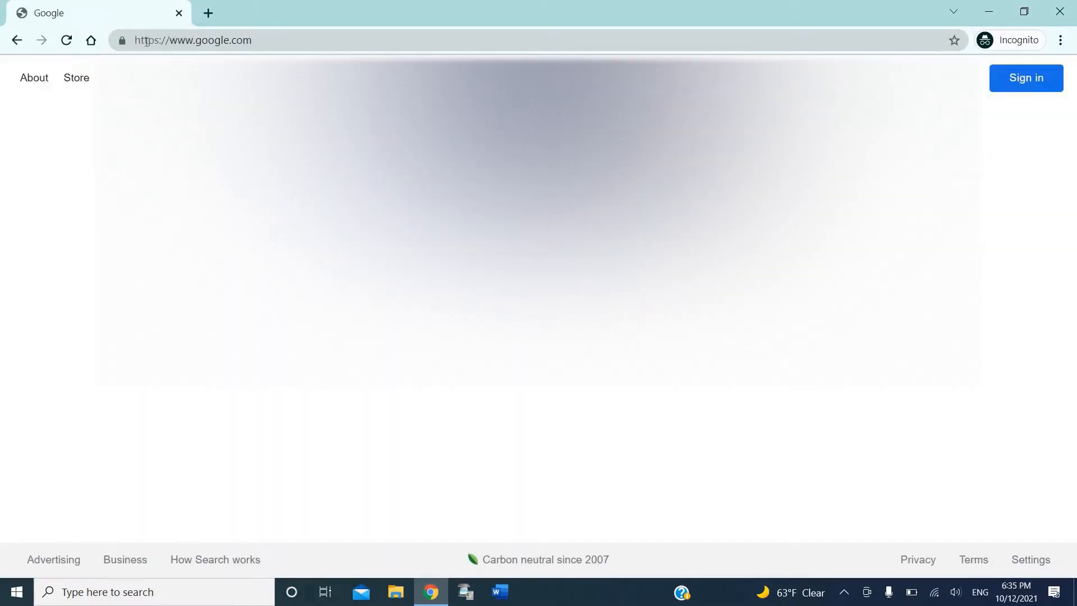
pyautogui.click(120, 42)
pyautogui.click(120, 42)
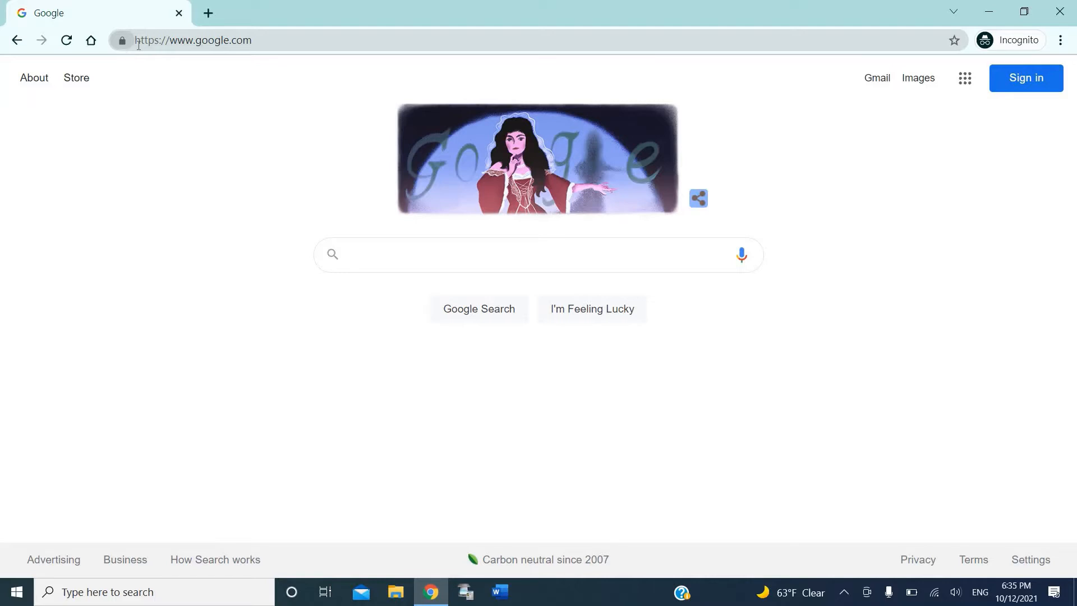
pyautogui.click(210, 40)
pyautogui.moveTo(214, 42); pyautogui.dragTo(130, 67)
pyautogui.moveTo(230, 39); pyautogui.dragTo(279, 41)
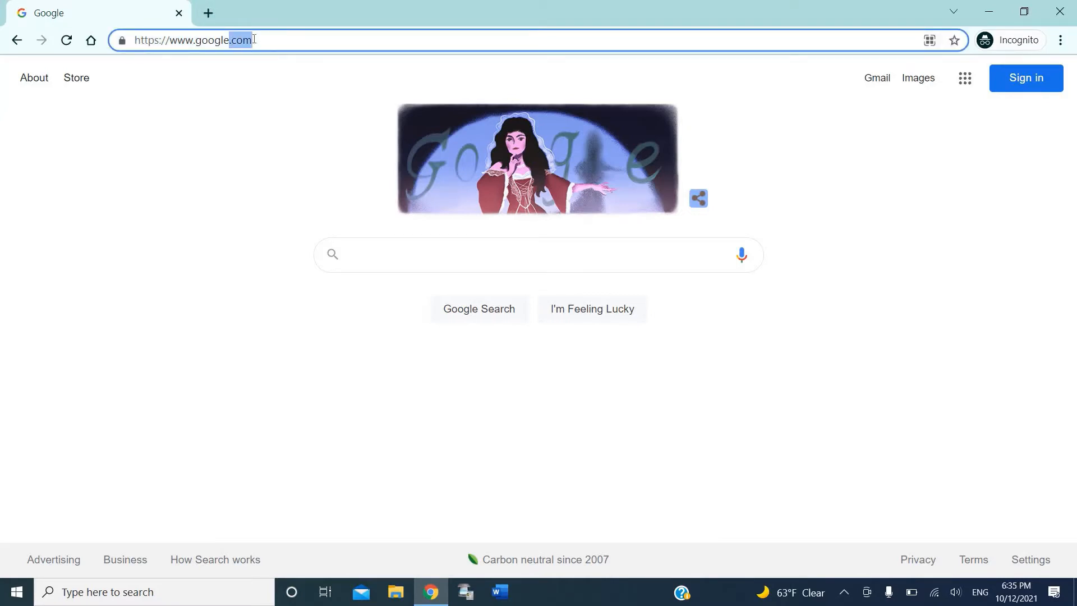
pyautogui.press('BackSpace')
pyautogui.write('wsbstudiosisawesome')
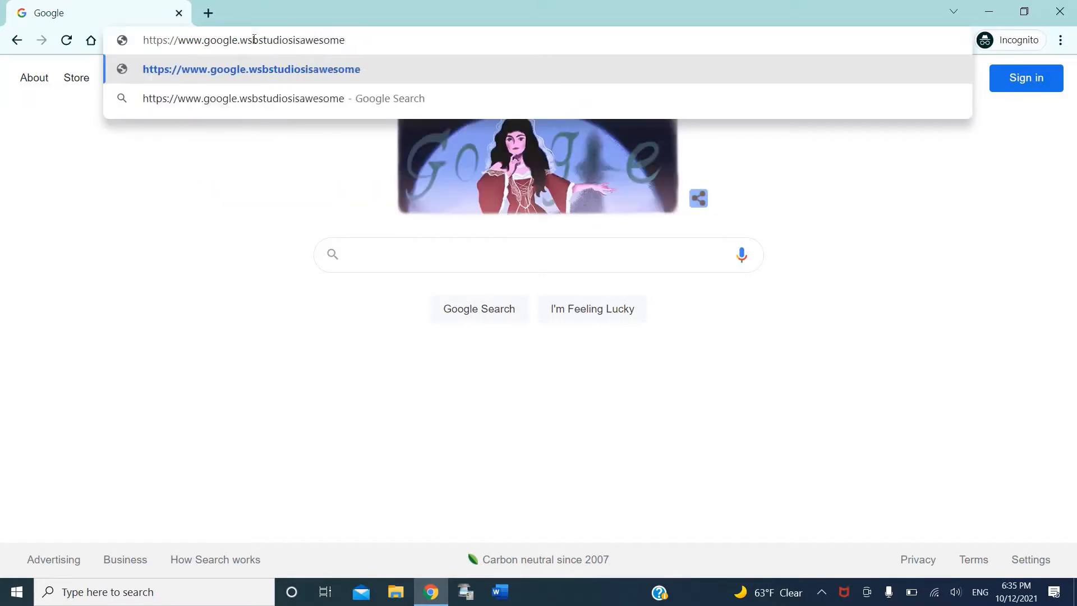
pyautogui.press('Return')
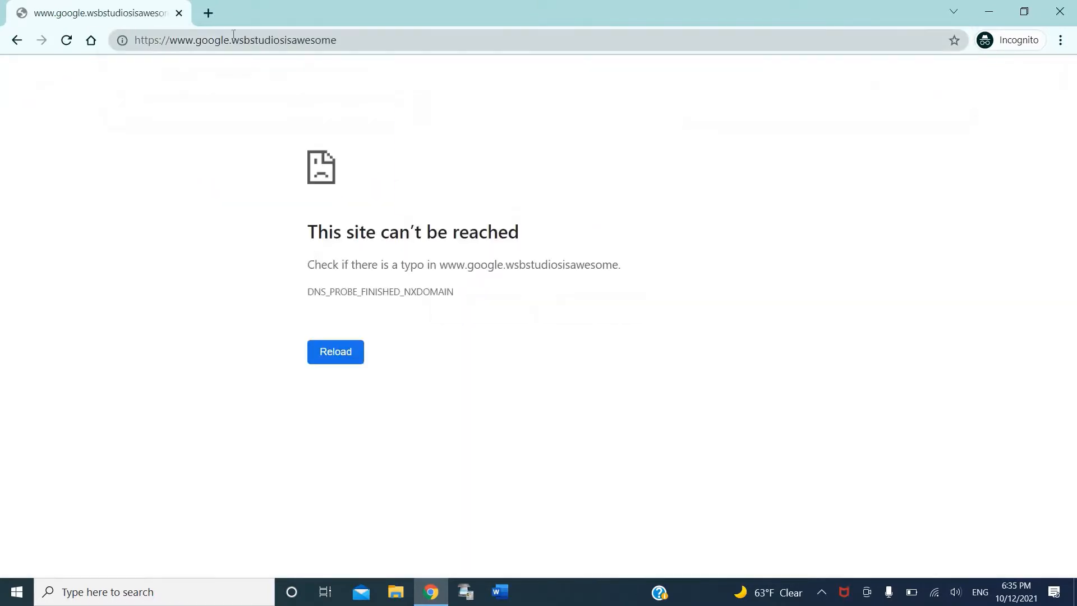
pyautogui.click(10, 43)
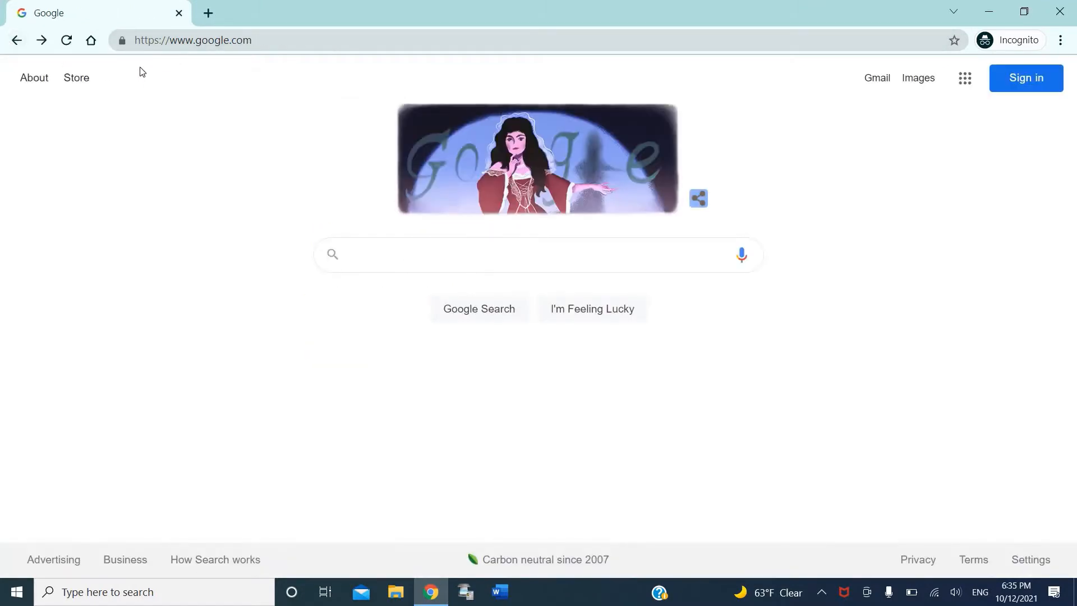
pyautogui.click(211, 20)
pyautogui.click(187, 18)
pyautogui.click(179, 13)
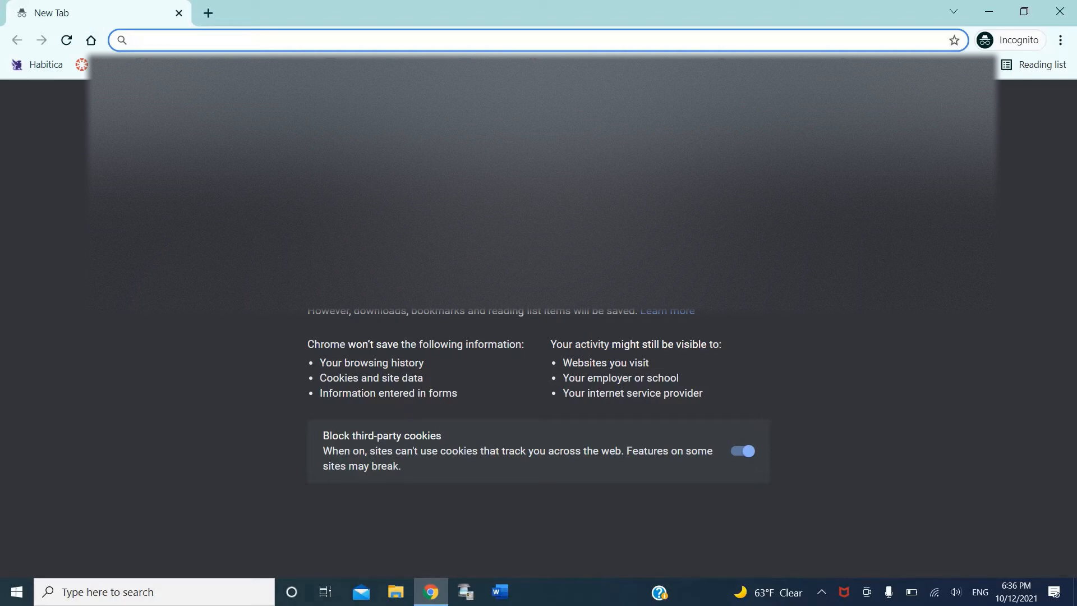
# Step: Search Google for 'technitium dns server' and open the Technitium DNS Server site
pyautogui.write('technitium ')
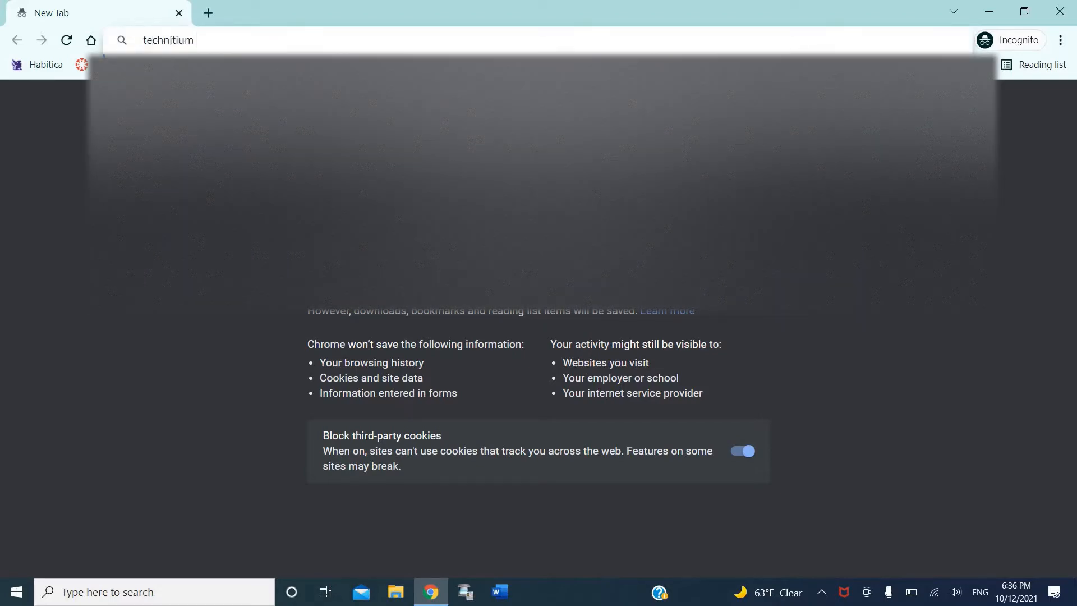
pyautogui.write('dns server')
pyautogui.press('Return')
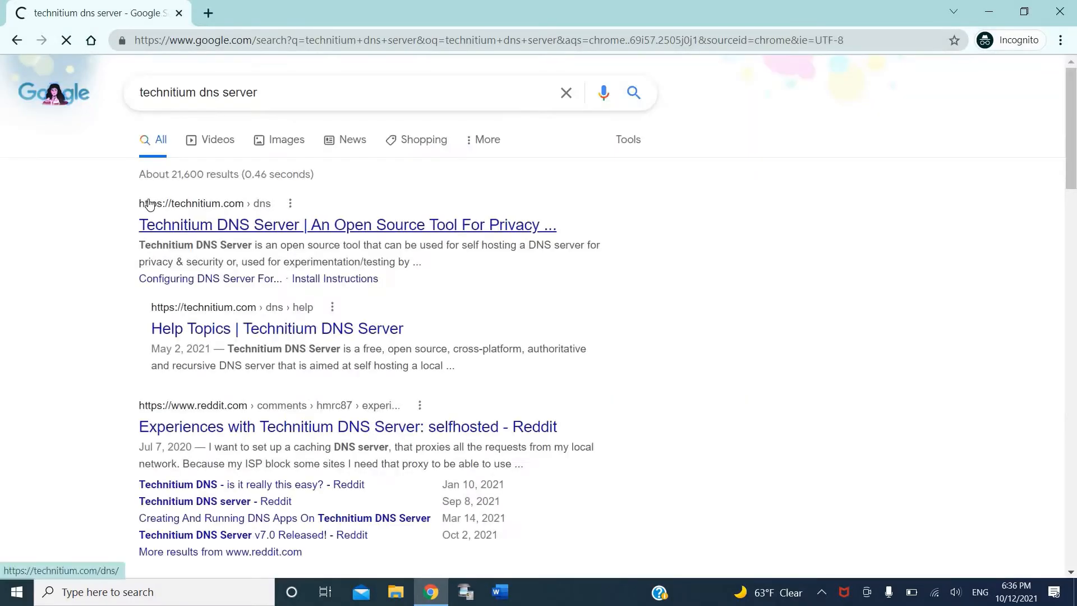
pyautogui.click(152, 213)
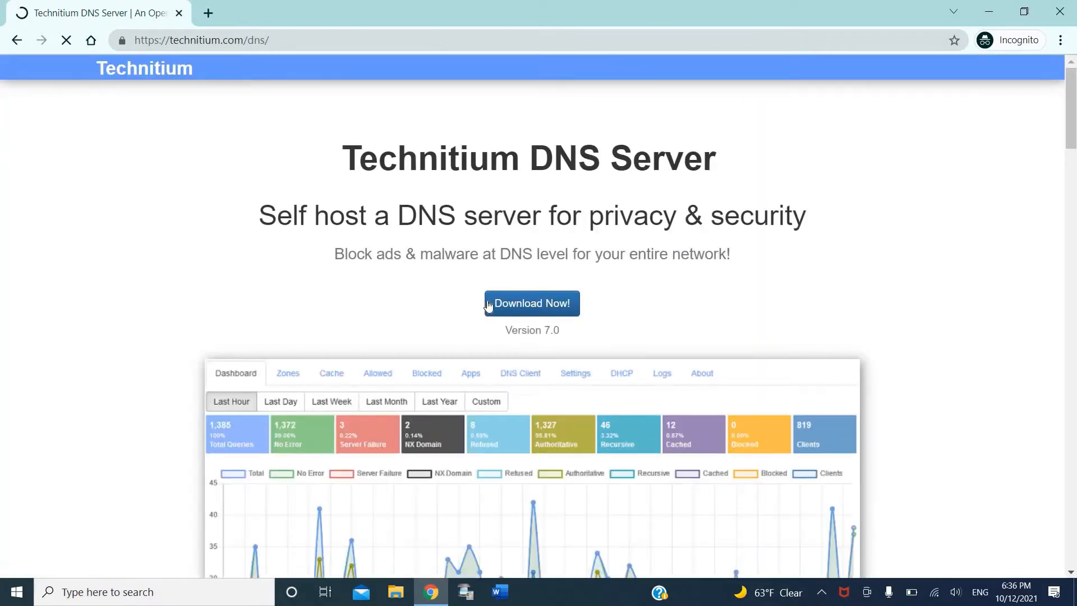
# Step: Download the Windows DnsServerSetup.zip package and open it
pyautogui.click(489, 306)
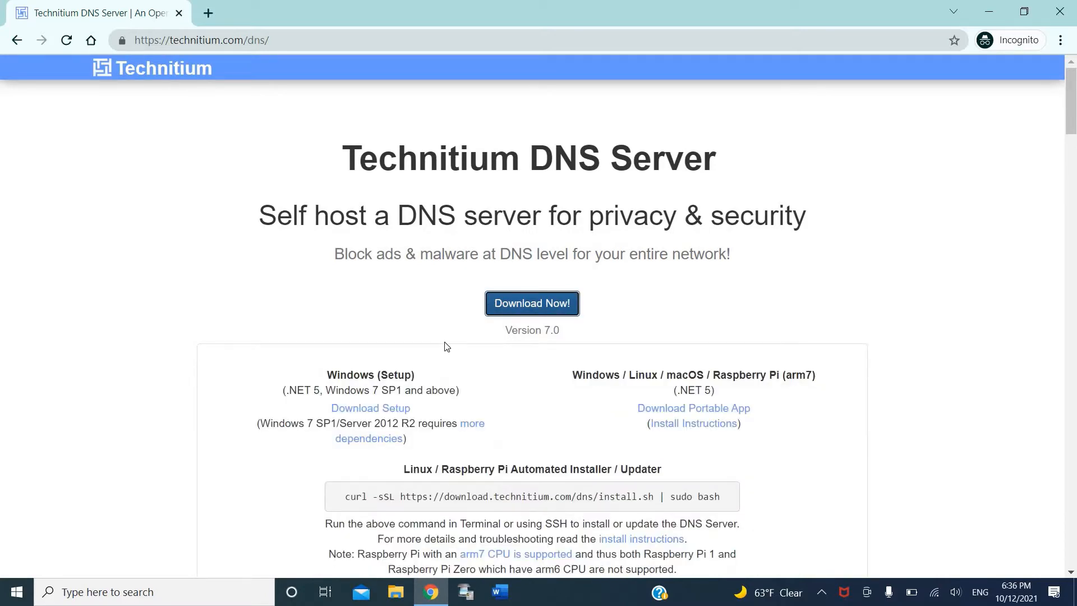
pyautogui.scroll(-2, 447, 346)
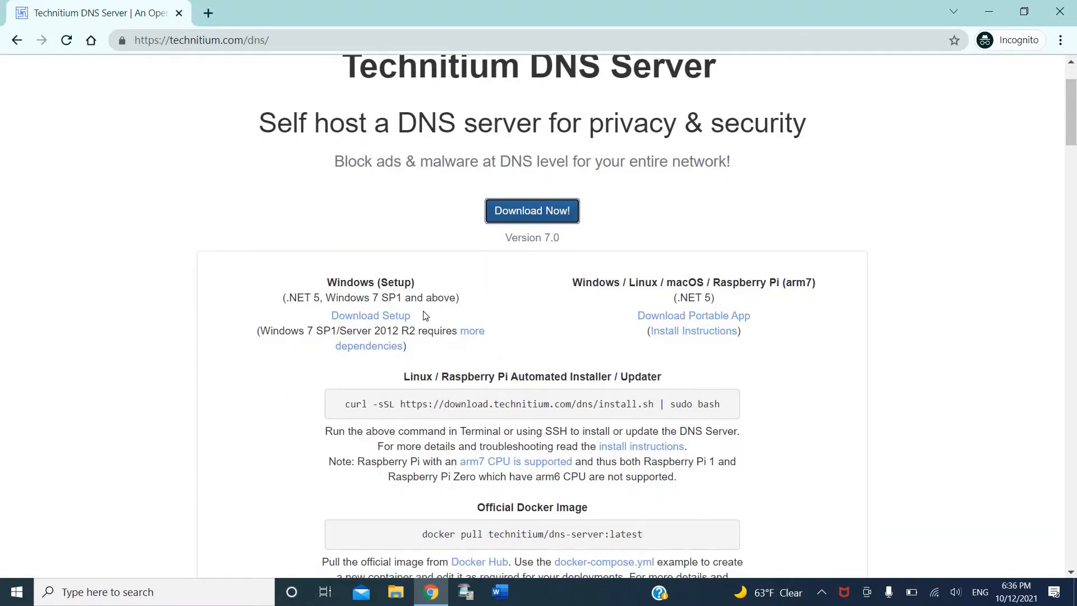
pyautogui.scroll(-1, 426, 316)
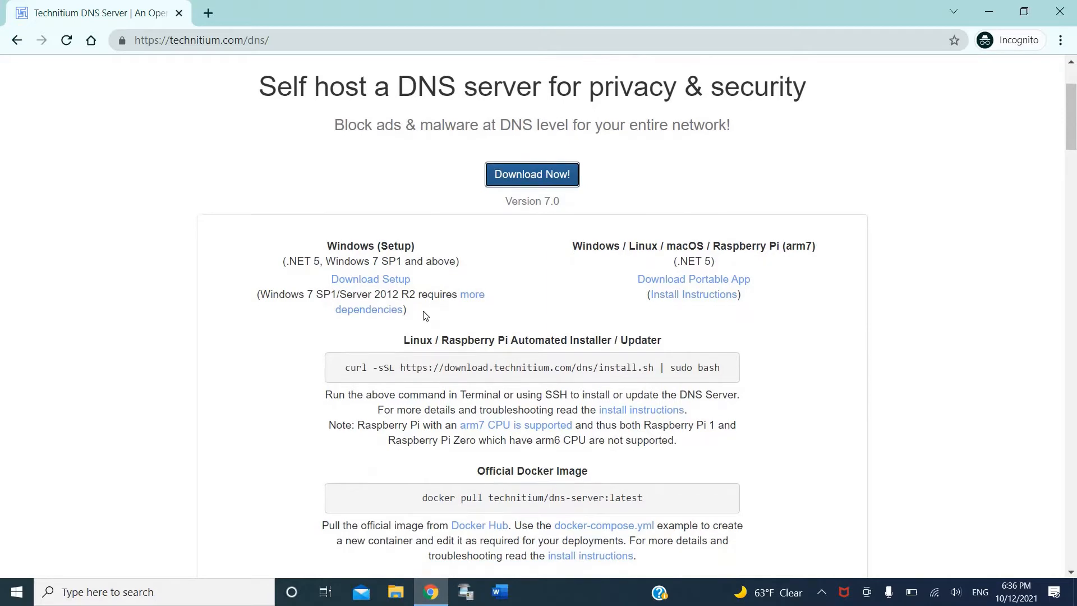
pyautogui.scroll(-1, 425, 316)
pyautogui.scroll(-1, 425, 316)
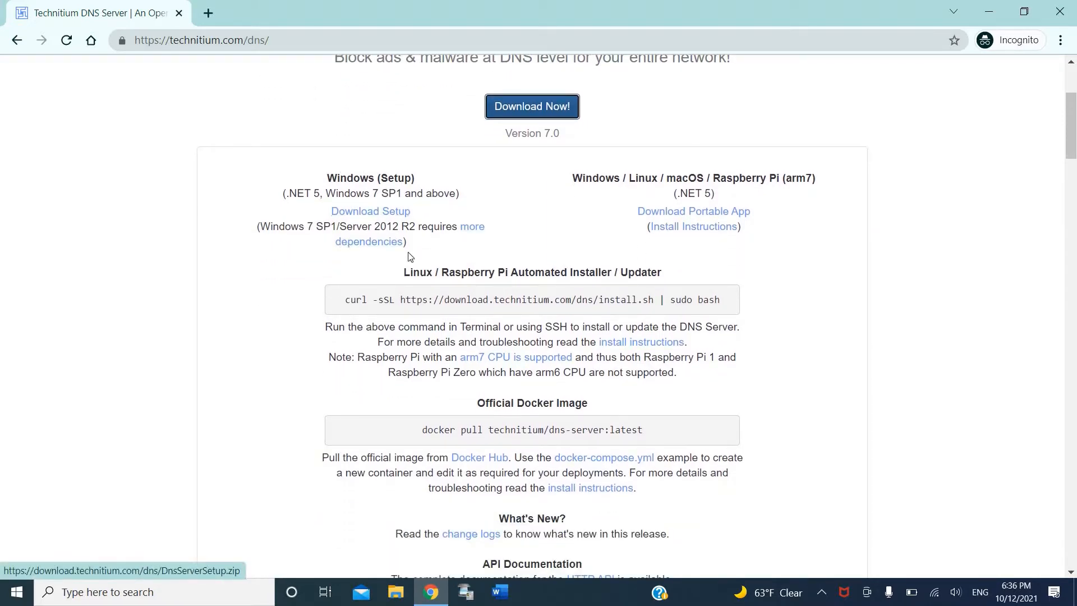
pyautogui.click(362, 216)
pyautogui.click(362, 217)
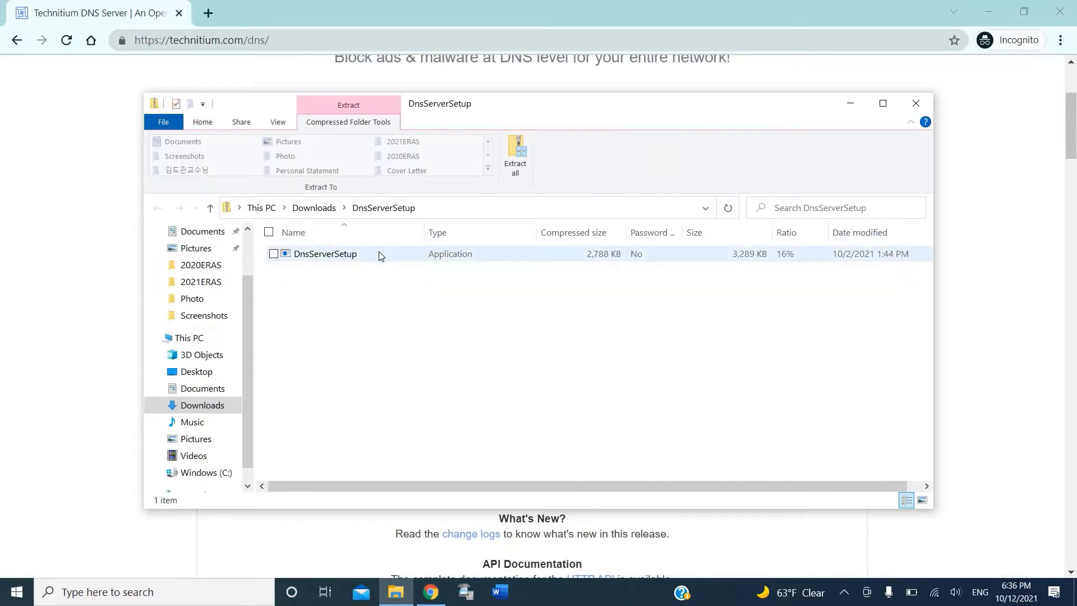
# Step: Extract the DnsServerSetup archive directly into the Downloads folder
pyautogui.click(516, 165)
pyautogui.click(610, 288)
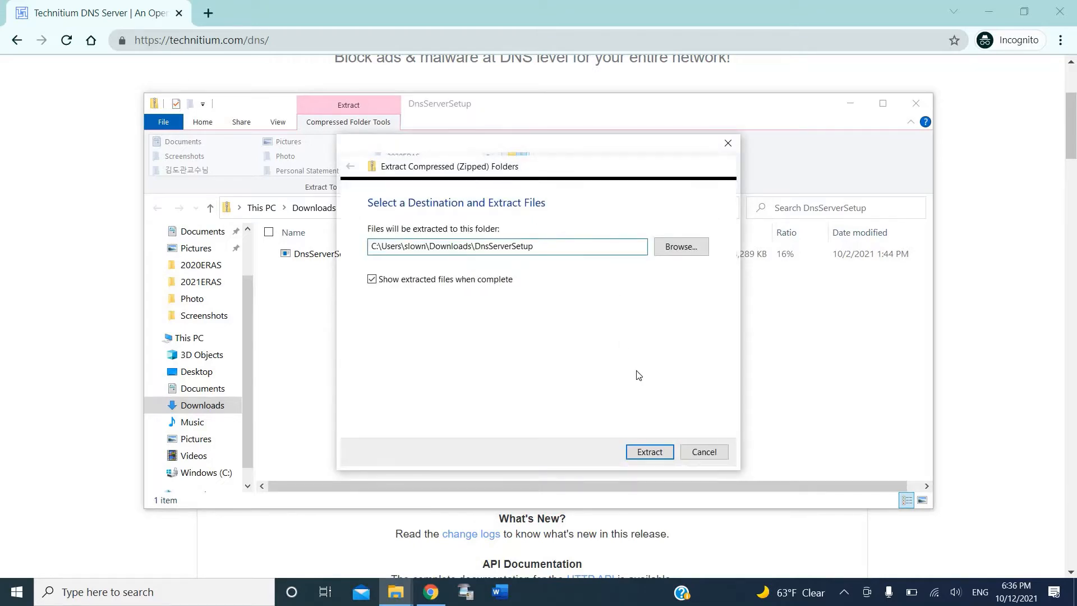
pyautogui.press('BackSpace')
pyautogui.press('BackSpace')
pyautogui.press('BackSpace')
pyautogui.press('BackSpace')
pyautogui.press('BackSpace')
pyautogui.press('BackSpace')
pyautogui.press('BackSpace')
pyautogui.press('BackSpace')
pyautogui.press('BackSpace')
pyautogui.press('BackSpace')
pyautogui.press('BackSpace')
pyautogui.press('BackSpace')
pyautogui.press('BackSpace')
pyautogui.press('BackSpace')
pyautogui.press('BackSpace')
pyautogui.press('BackSpace')
pyautogui.press('BackSpace')
pyautogui.press('BackSpace')
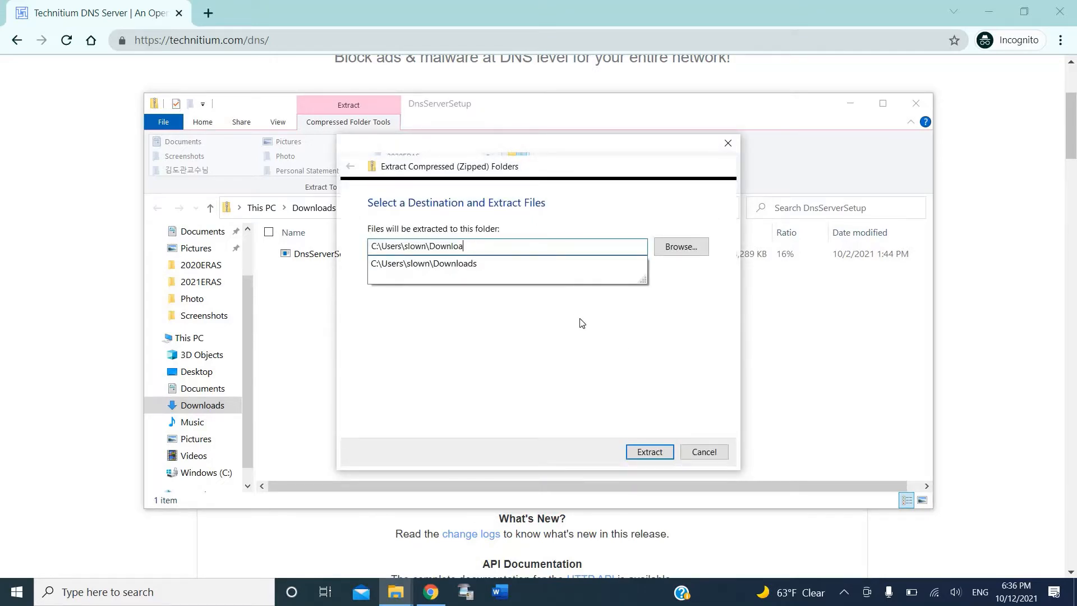
pyautogui.write('ads')
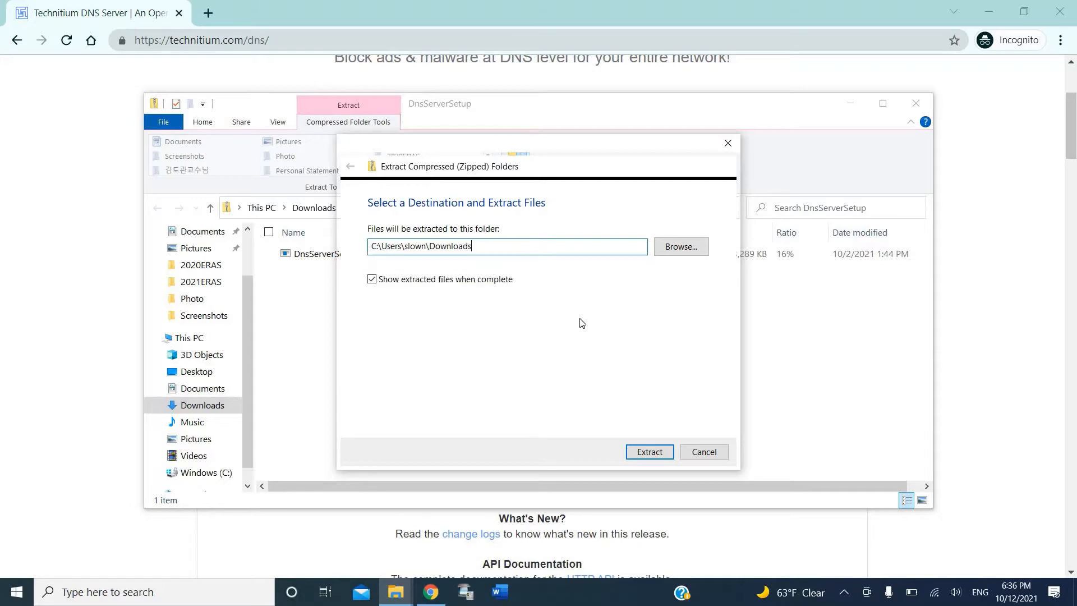
pyautogui.press('Return')
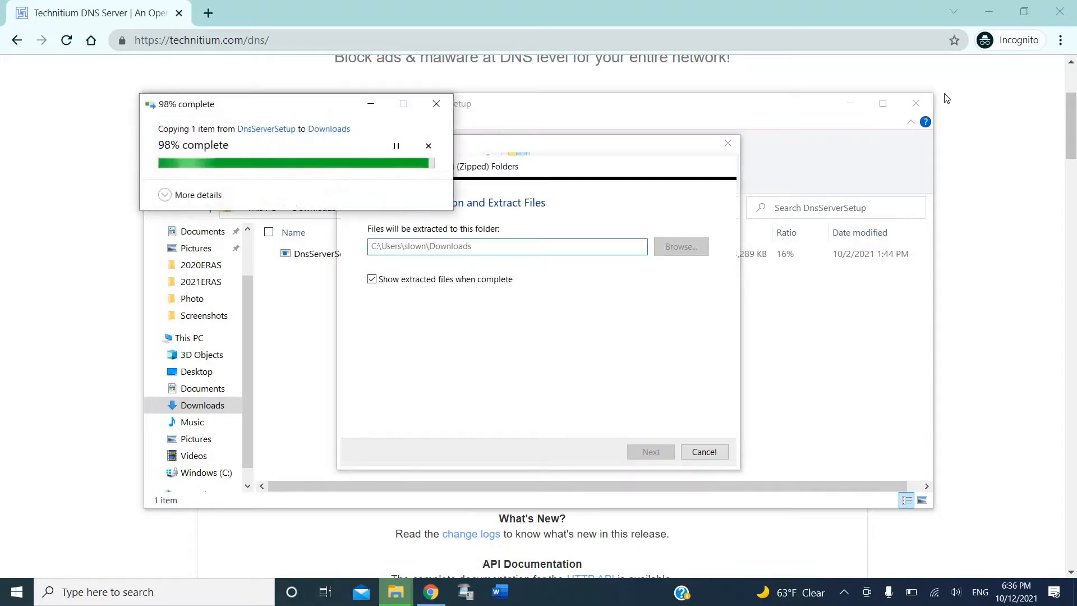
# Step: Close the compressed folder window and launch the DnsServerSetup installer
pyautogui.click(883, 104)
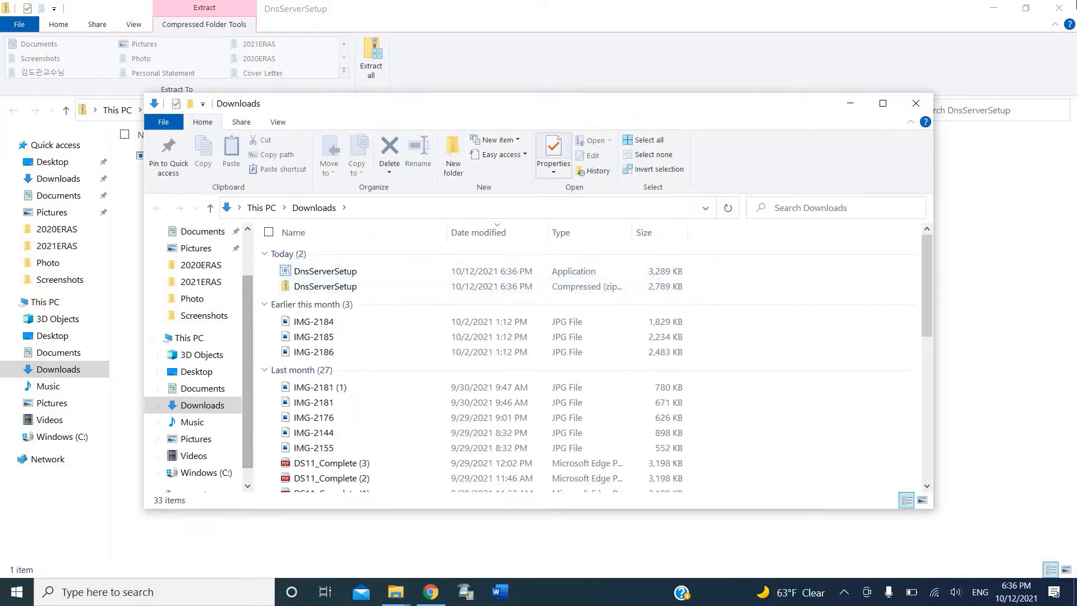
pyautogui.click(1059, 8)
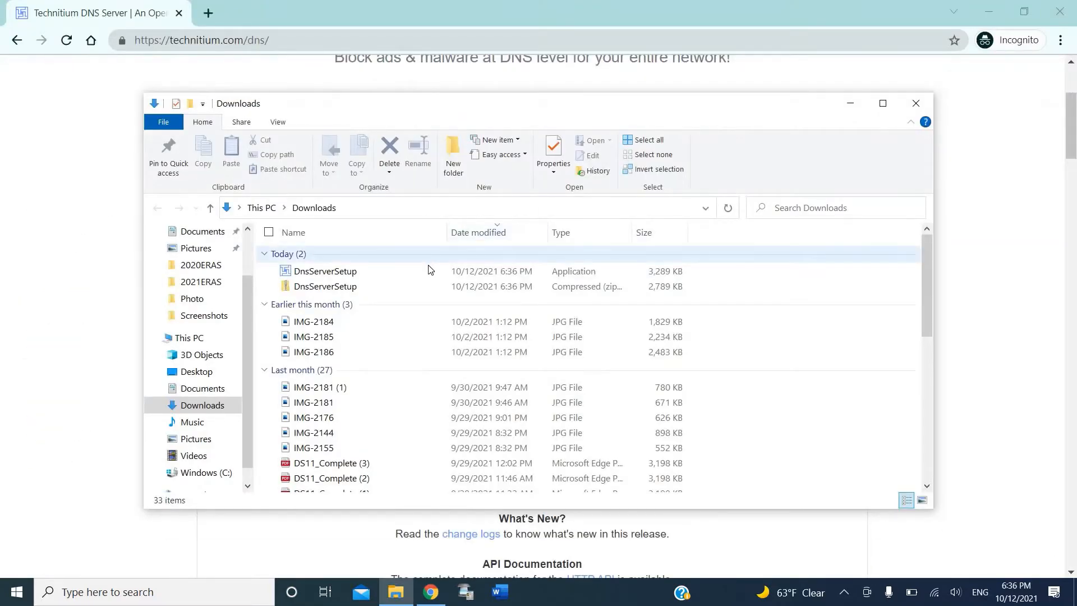
pyautogui.doubleClick(428, 270)
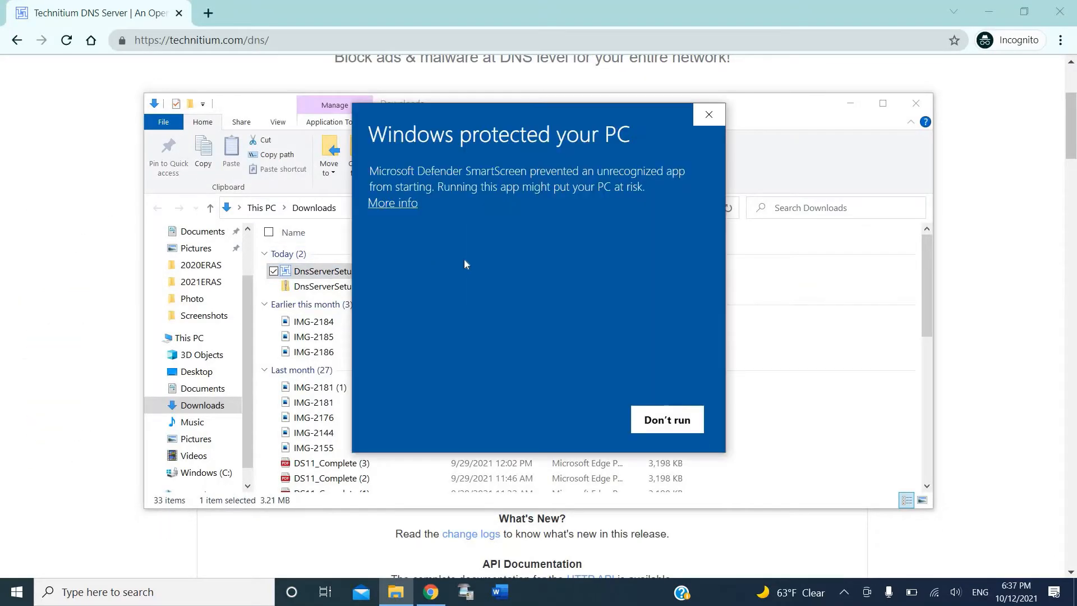
# Step: Run the unrecognized installer anyway and install Technitium DNS Server with default folder and tasks
pyautogui.click(393, 205)
pyautogui.click(558, 415)
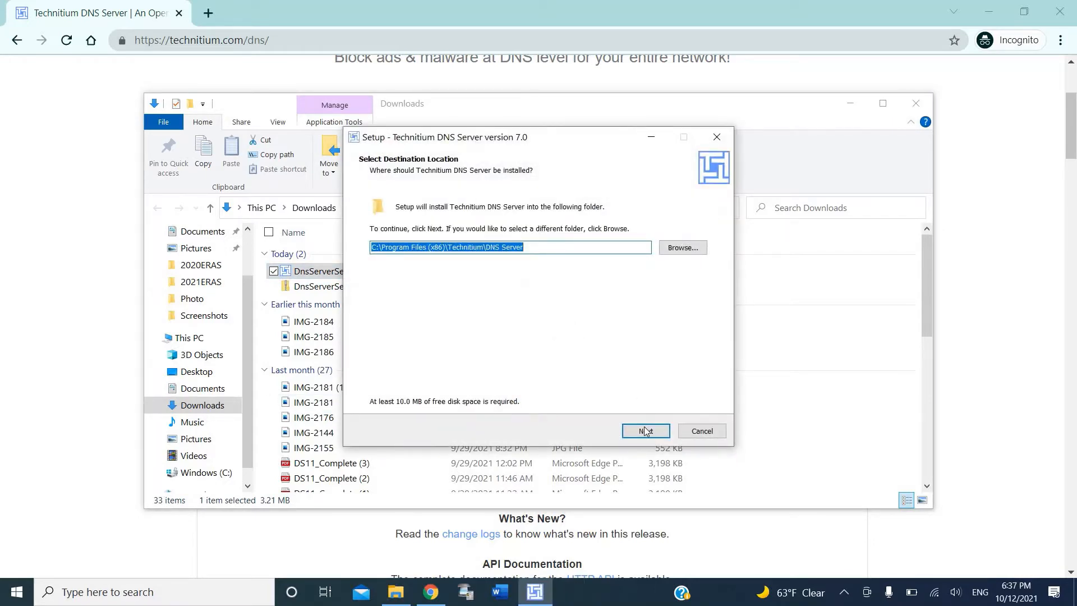
pyautogui.click(645, 431)
pyautogui.click(646, 432)
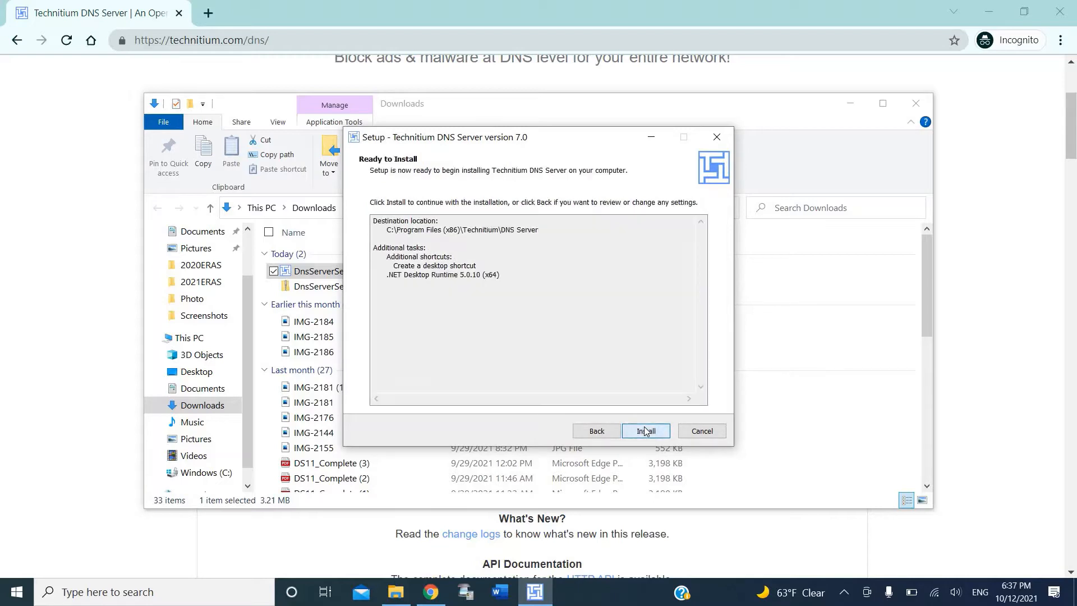
pyautogui.click(646, 431)
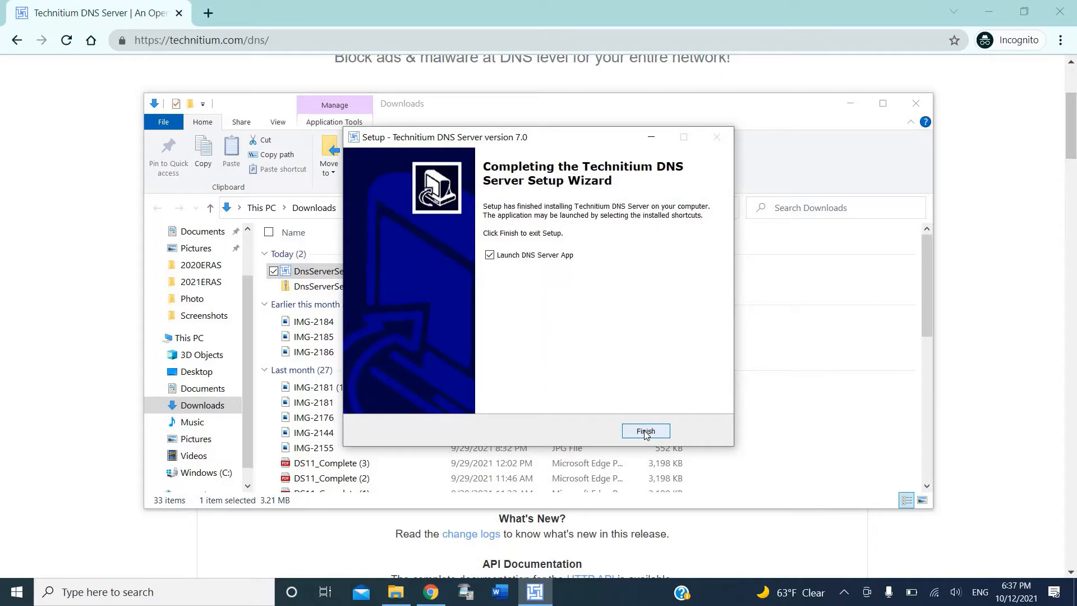
# Step: Finish setup, confirm the DNS servers were set to Technitium, and close the Downloads window
pyautogui.click(646, 432)
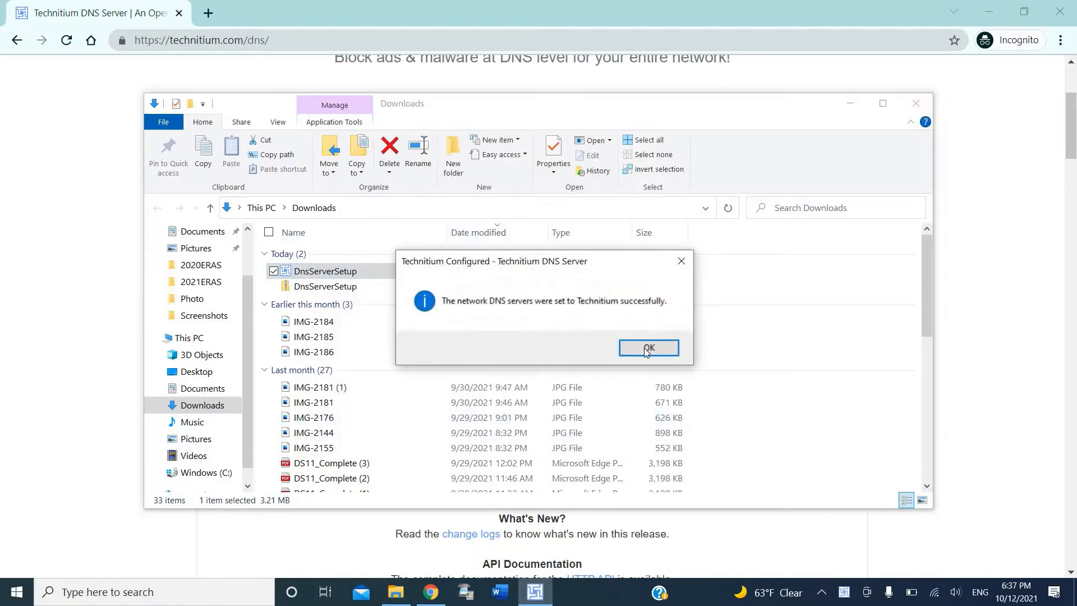
pyautogui.click(648, 348)
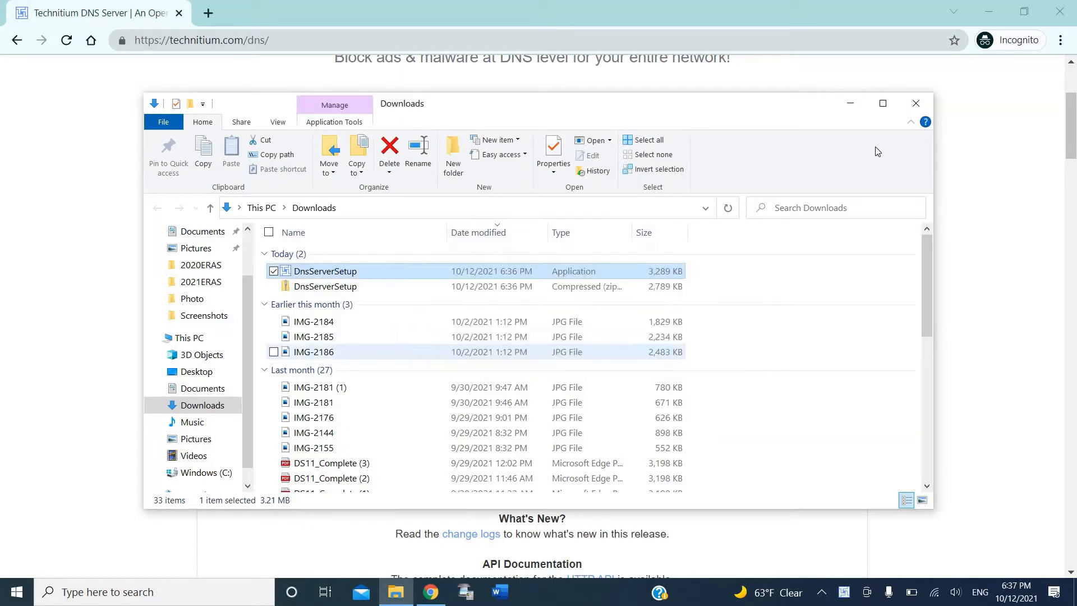
pyautogui.click(917, 106)
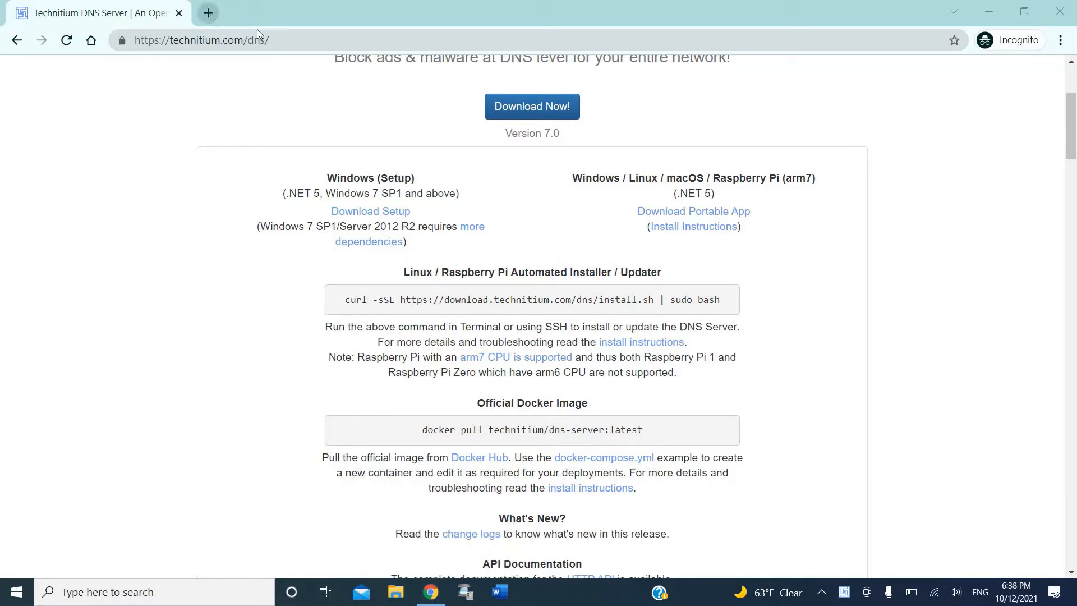
# Step: Load the Technitium DNS Server console at localhost:5380 in a new tab
pyautogui.hotkey('ctrl', 't')
pyautogui.write('localhost:')
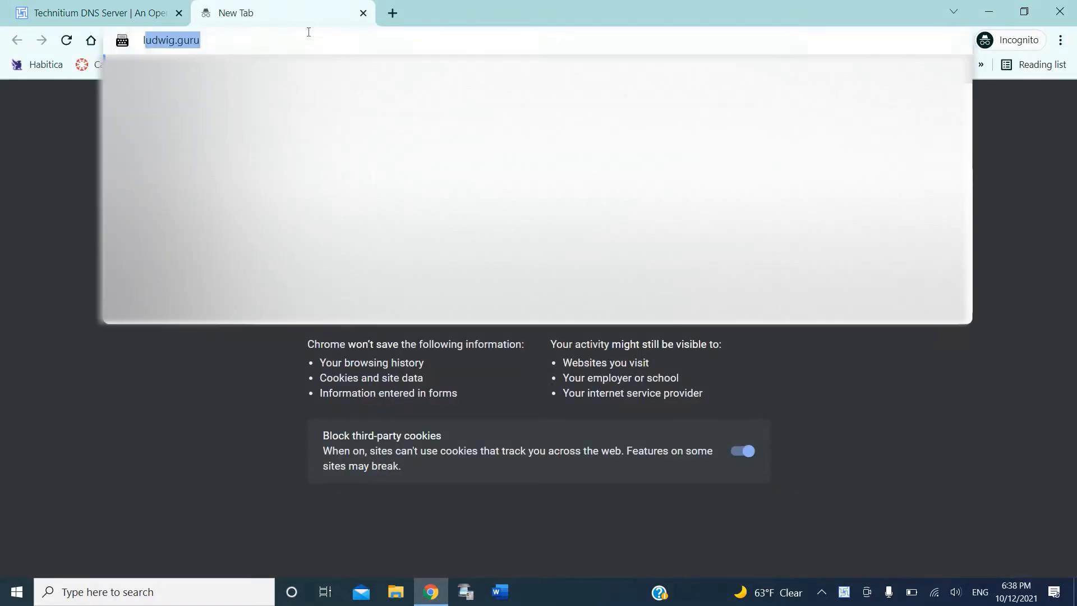
pyautogui.write('5380')
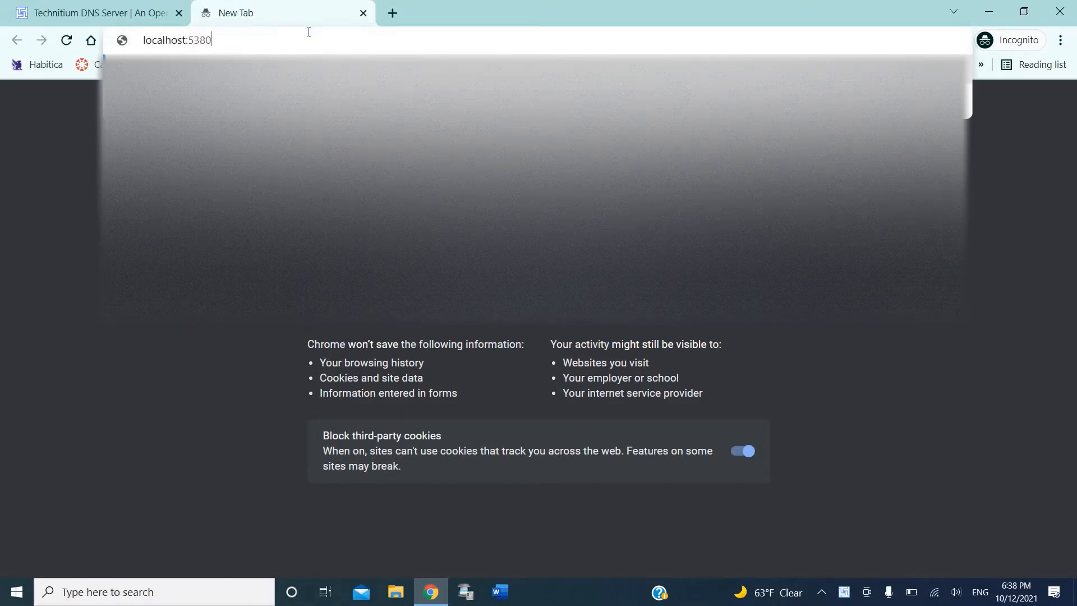
pyautogui.press('Return')
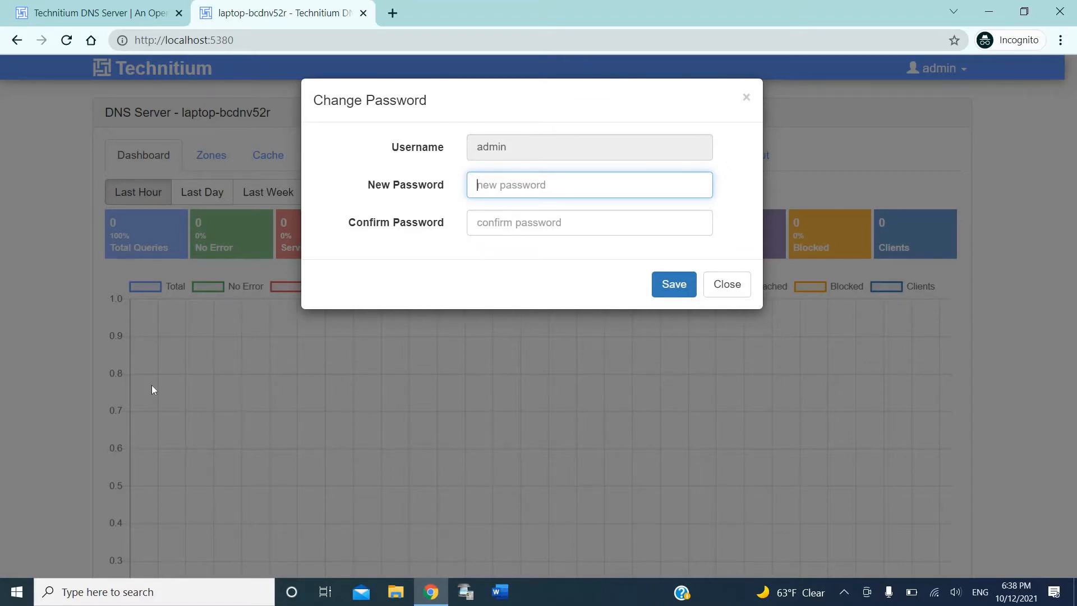
# Step: Enter and confirm a new administrator password, then save it
pyautogui.write('•••••••••')
pyautogui.press('Tab')
pyautogui.write('•••••')
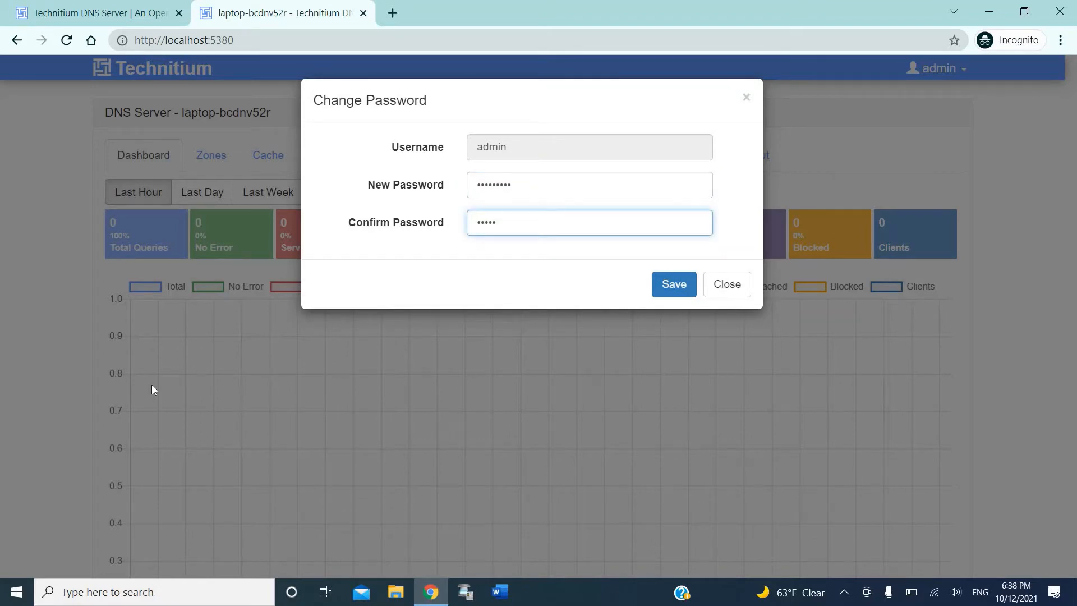
pyautogui.press('BackSpace')
pyautogui.press('BackSpace')
pyautogui.press('BackSpace')
pyautogui.press('BackSpace')
pyautogui.press('BackSpace')
pyautogui.doubleClick(477, 191)
pyautogui.write('•••••••••')
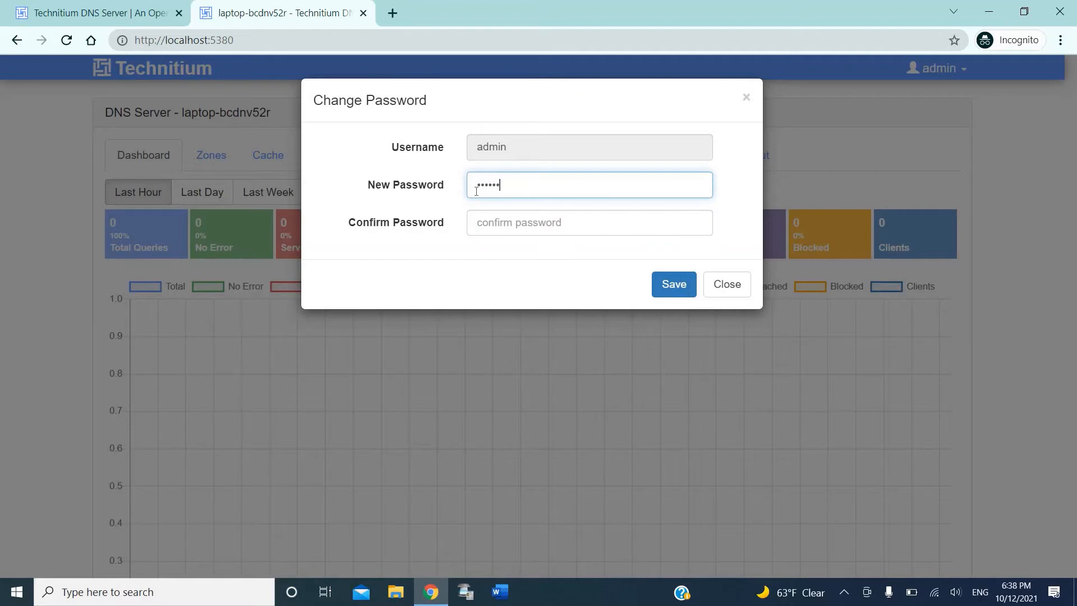
pyautogui.press('Tab')
pyautogui.write('••••')
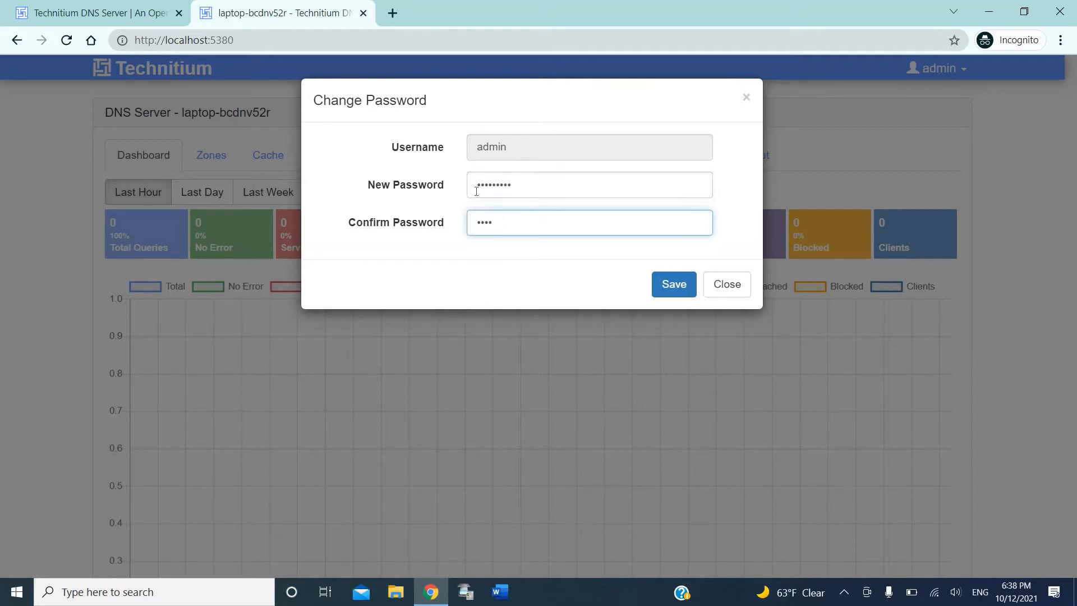
pyautogui.write('•••••')
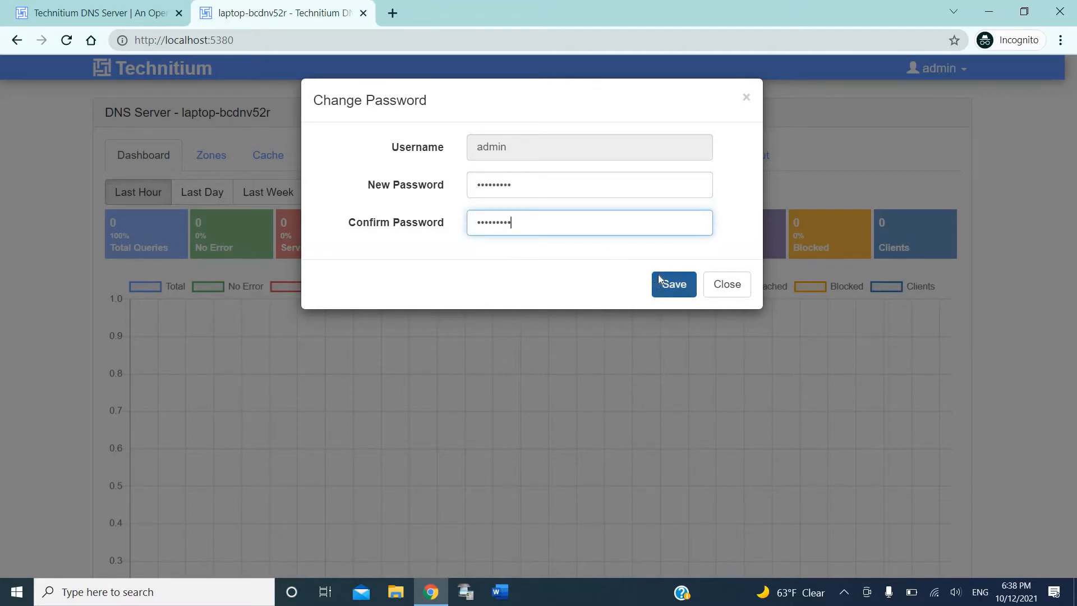
pyautogui.click(660, 279)
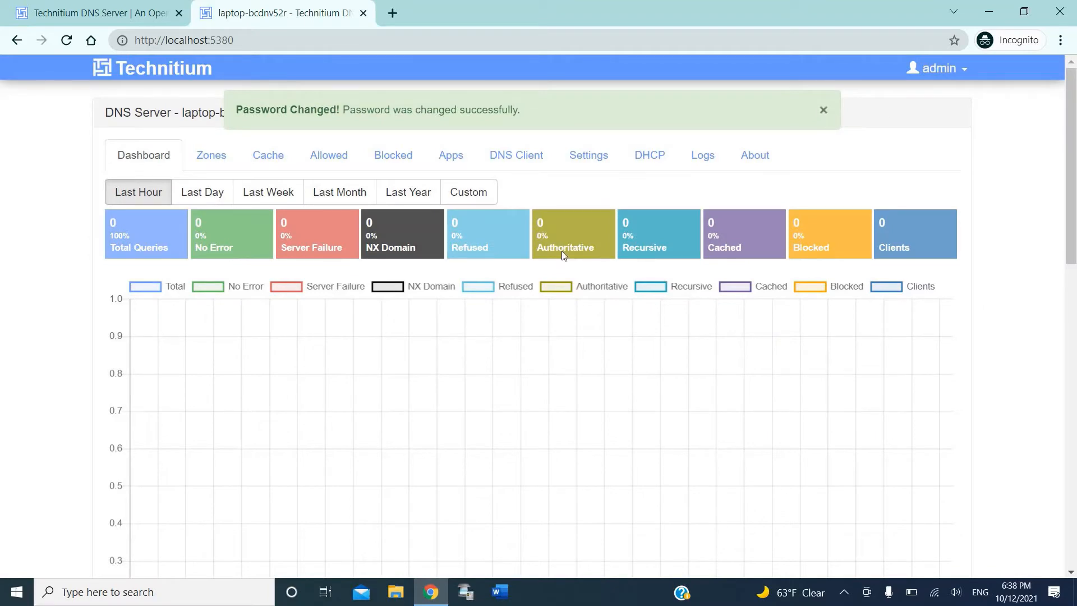
# Step: Look through the console's Zones and Dashboard views and the download page tab
pyautogui.scroll(-10, 543, 269)
pyautogui.scroll(6, 543, 269)
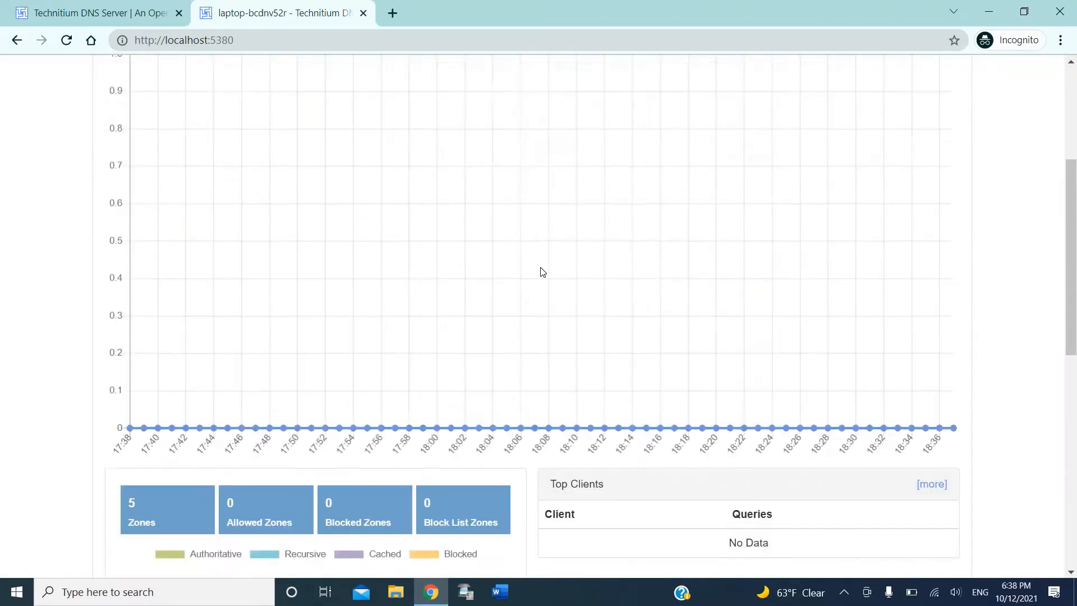
pyautogui.scroll(5, 543, 272)
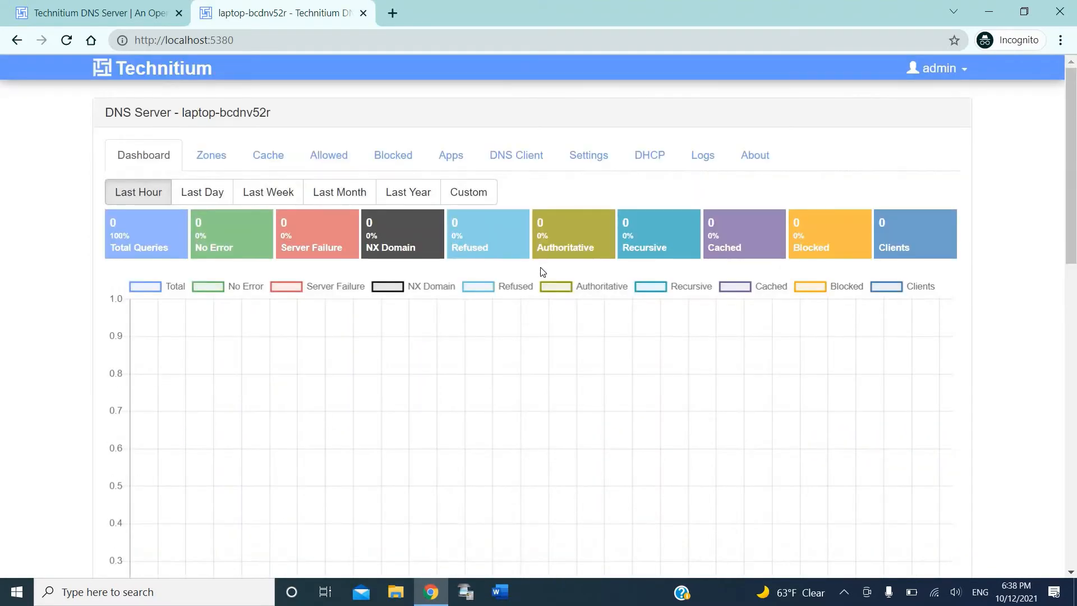
pyautogui.click(213, 162)
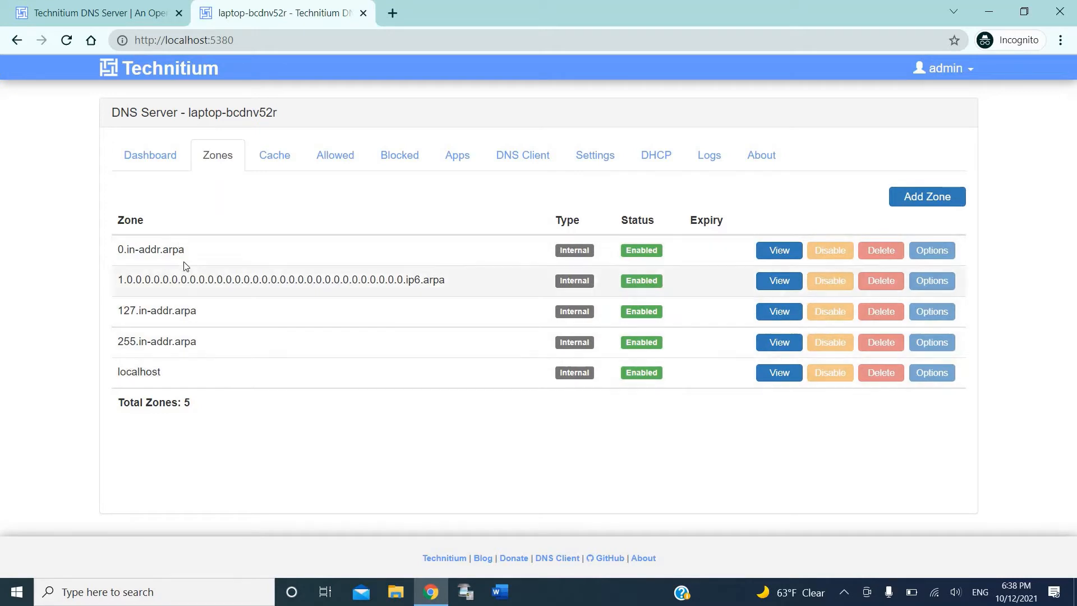
pyautogui.click(157, 162)
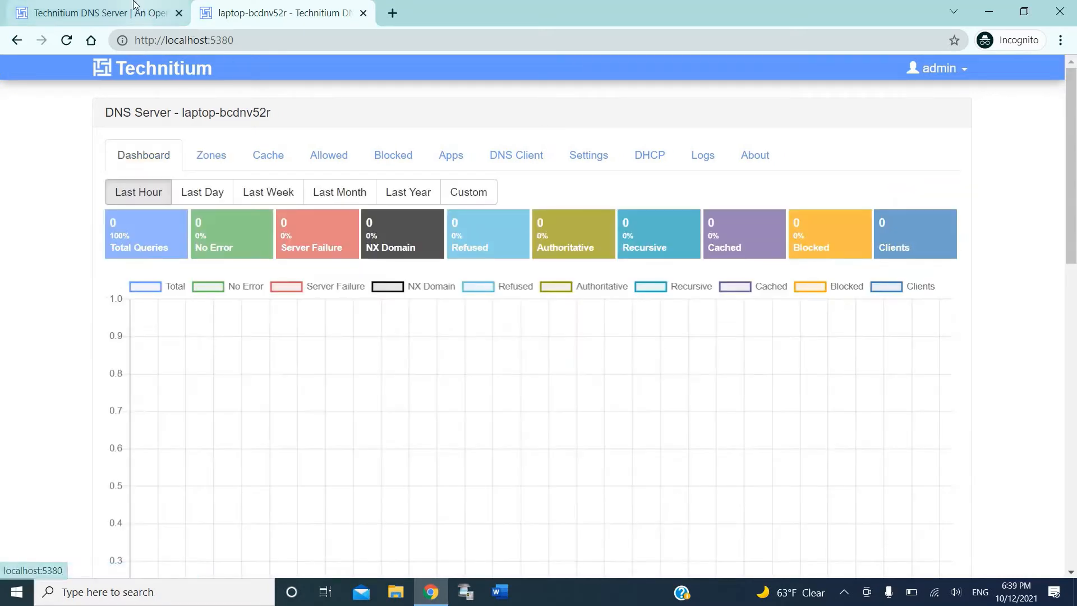
pyautogui.click(144, 12)
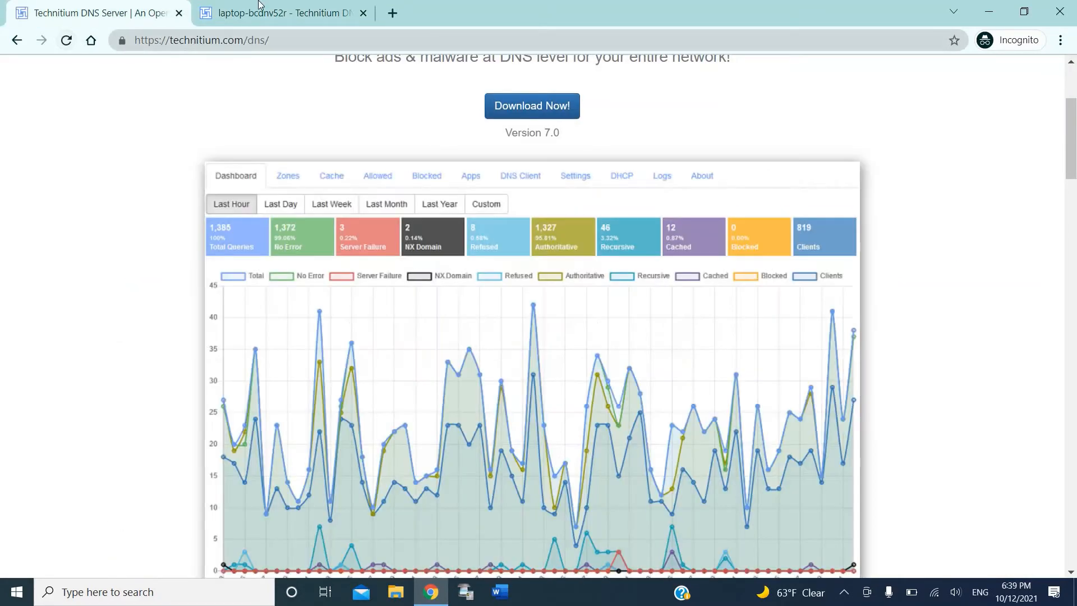
pyautogui.click(259, 6)
pyautogui.scroll(-5, 259, 199)
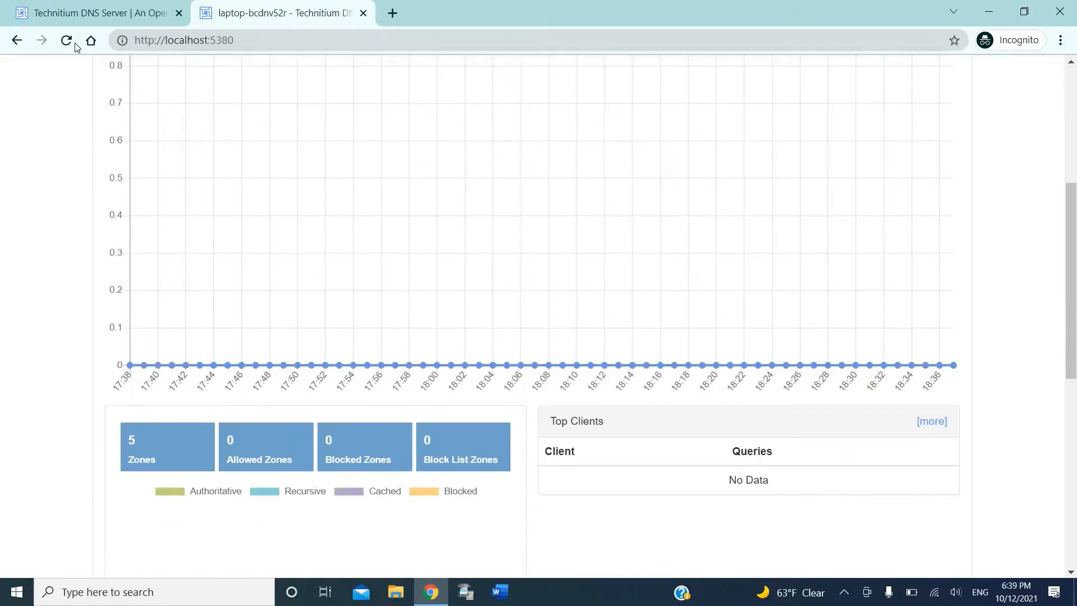
# Step: Reload the console, sign in as admin with the new password, and show Zones
pyautogui.click(66, 42)
pyautogui.write('admin')
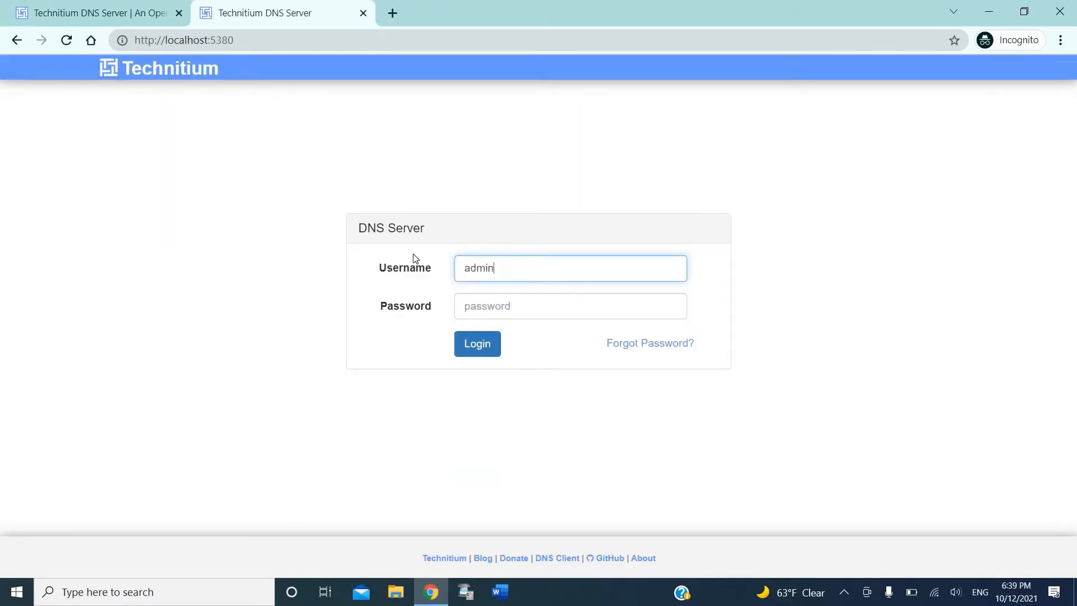
pyautogui.press('Tab')
pyautogui.write('••••••••')
pyautogui.press('Return')
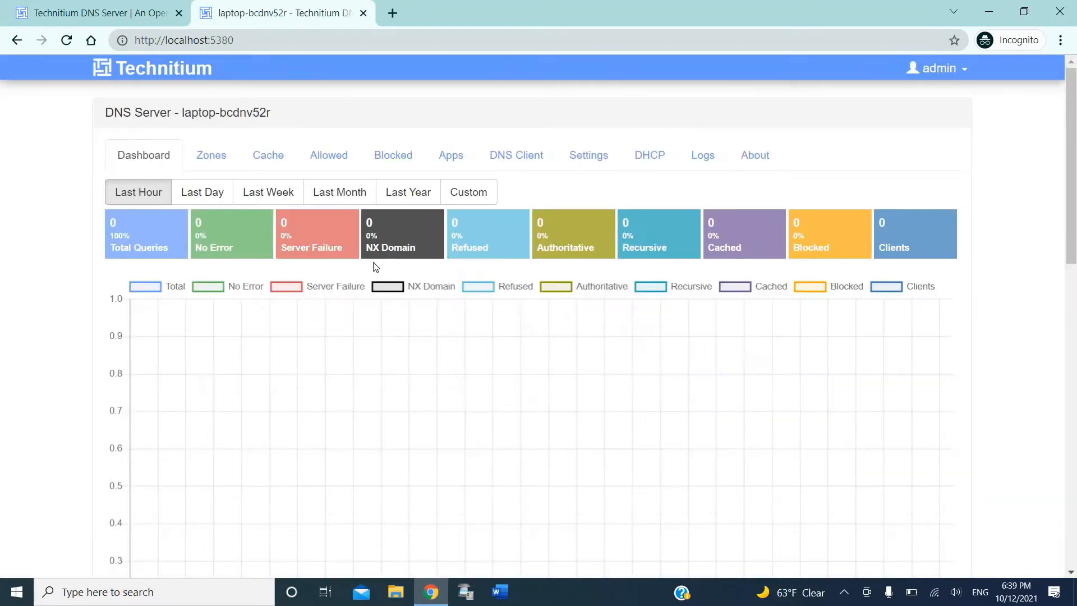
pyautogui.scroll(-5, 337, 281)
pyautogui.scroll(5, 336, 276)
pyautogui.click(206, 154)
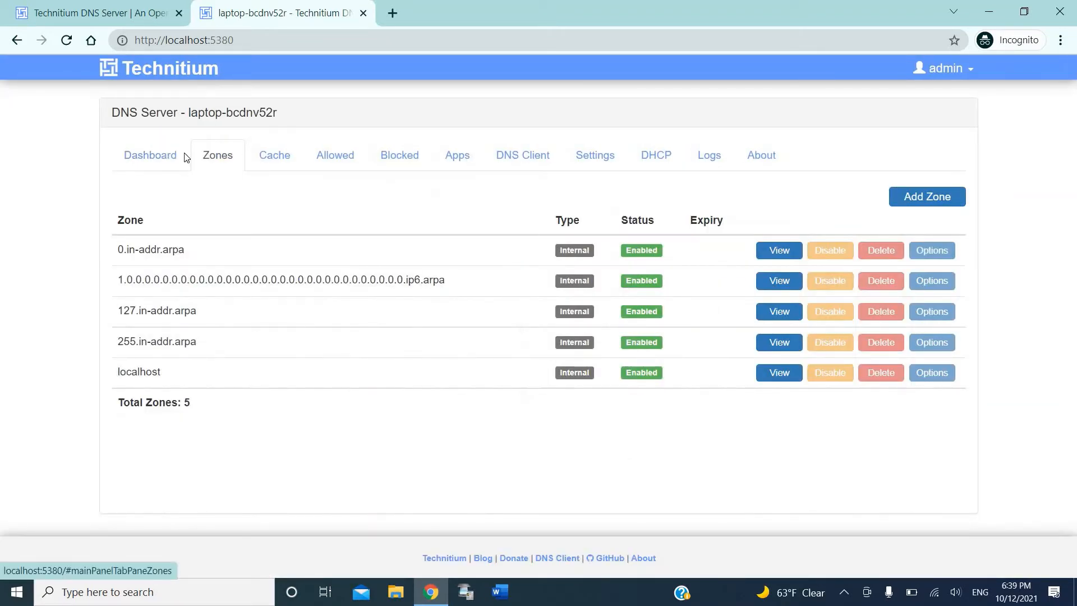
# Step: Add a new Primary Zone named channel.wsbstudios
pyautogui.click(185, 154)
pyautogui.click(208, 154)
pyautogui.click(901, 199)
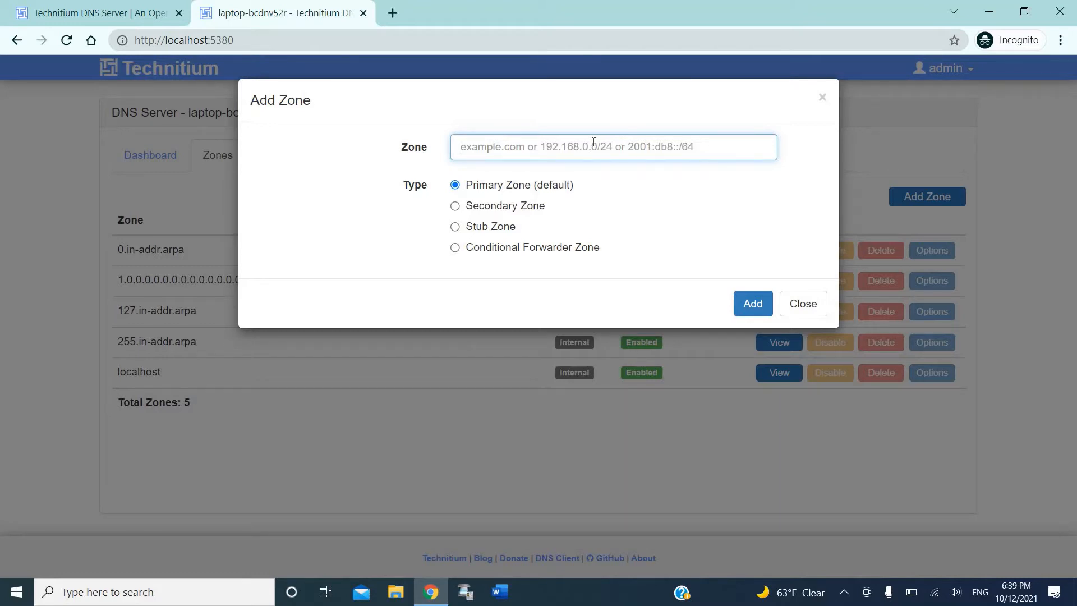
pyautogui.write('chanell.')
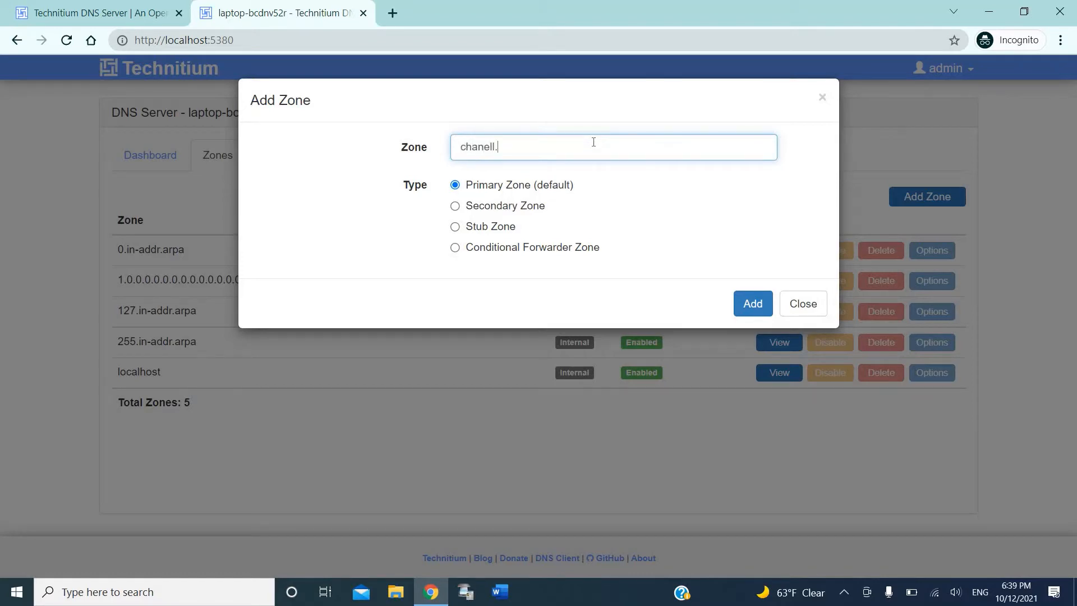
pyautogui.press('BackSpace')
pyautogui.press('BackSpace')
pyautogui.write('nel.wsbstudios')
pyautogui.click(751, 302)
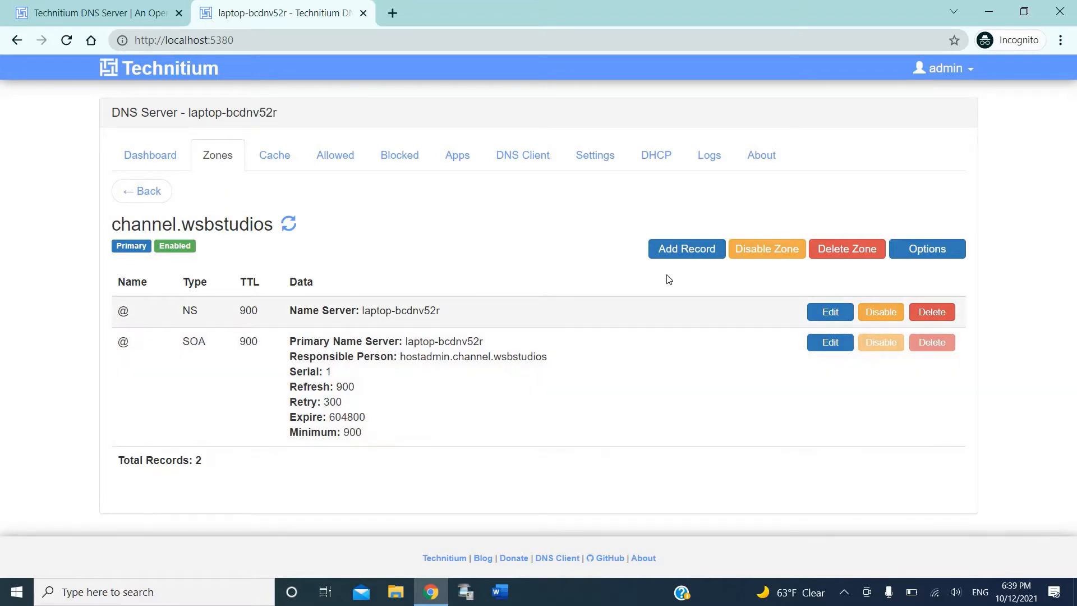
# Step: Add an A record for @ in channel.wsbstudios with TTL 0 and IPv4 address 127.0.0.1
pyautogui.click(704, 255)
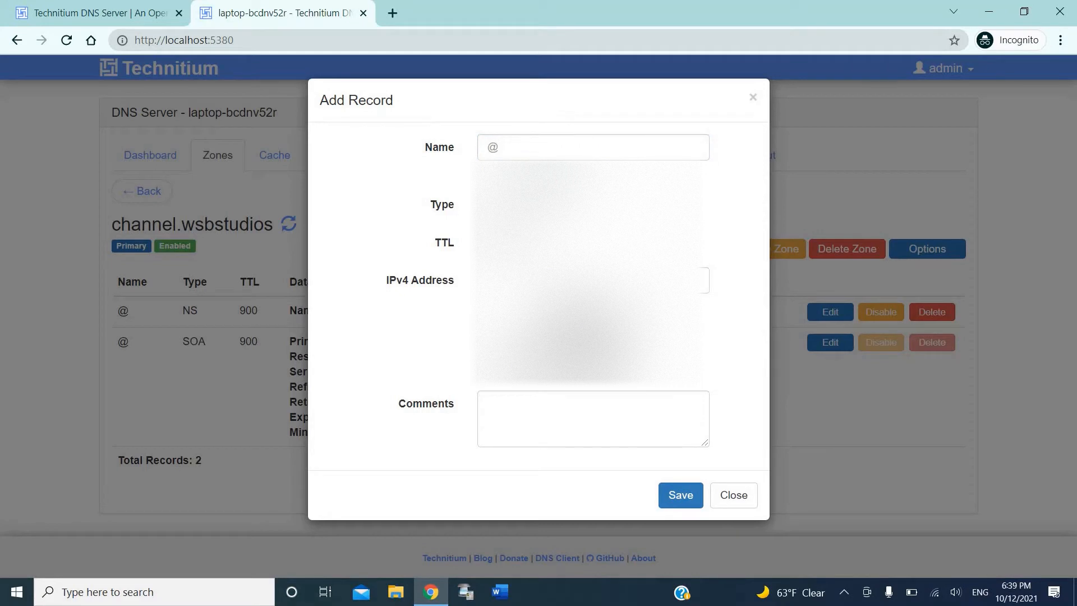
pyautogui.click(502, 280)
pyautogui.click(498, 241)
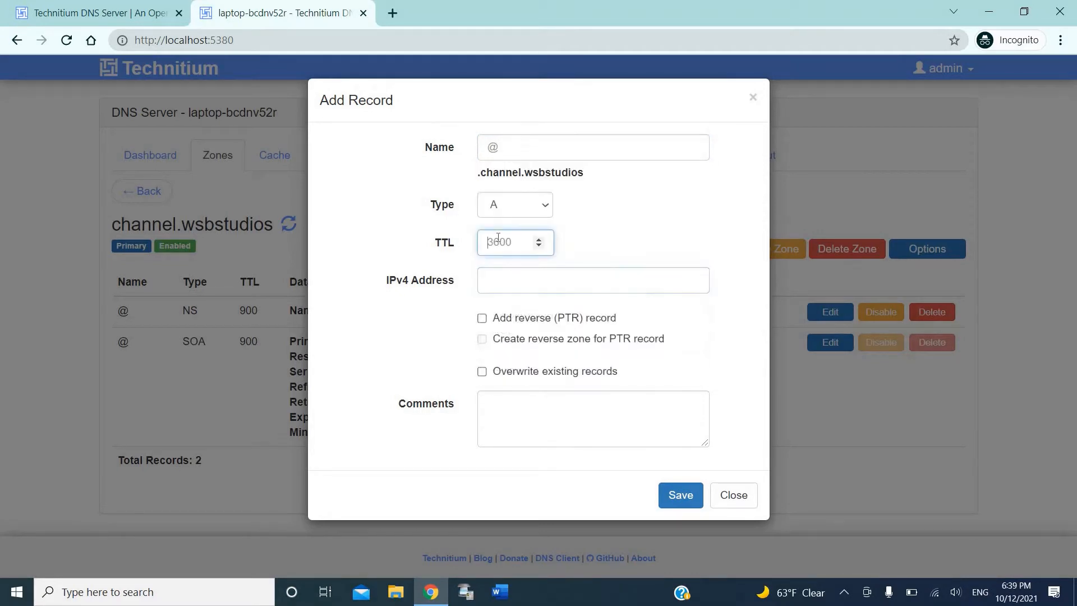
pyautogui.write('0')
pyautogui.press('Tab')
pyautogui.write('127/0/')
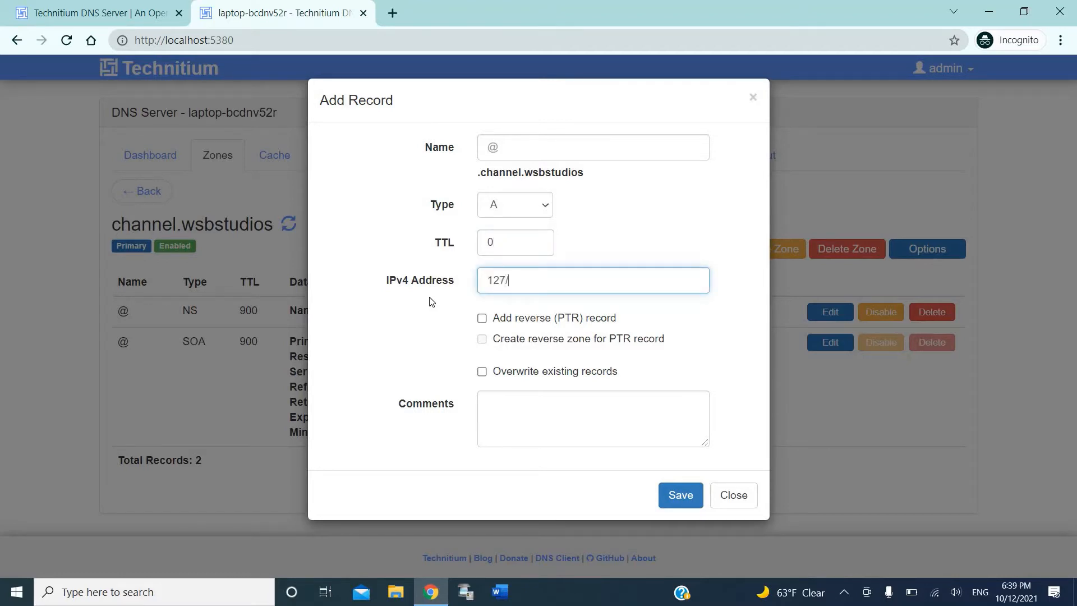
pyautogui.press('BackSpace')
pyautogui.press('BackSpace')
pyautogui.write('0.0.1')
pyautogui.click(432, 301)
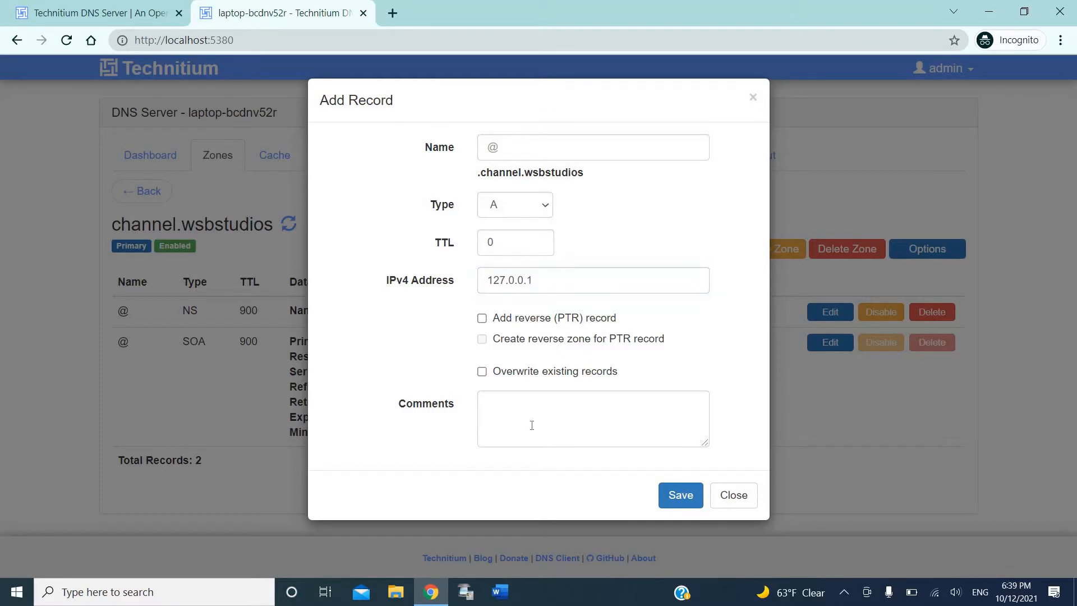
pyautogui.click(673, 495)
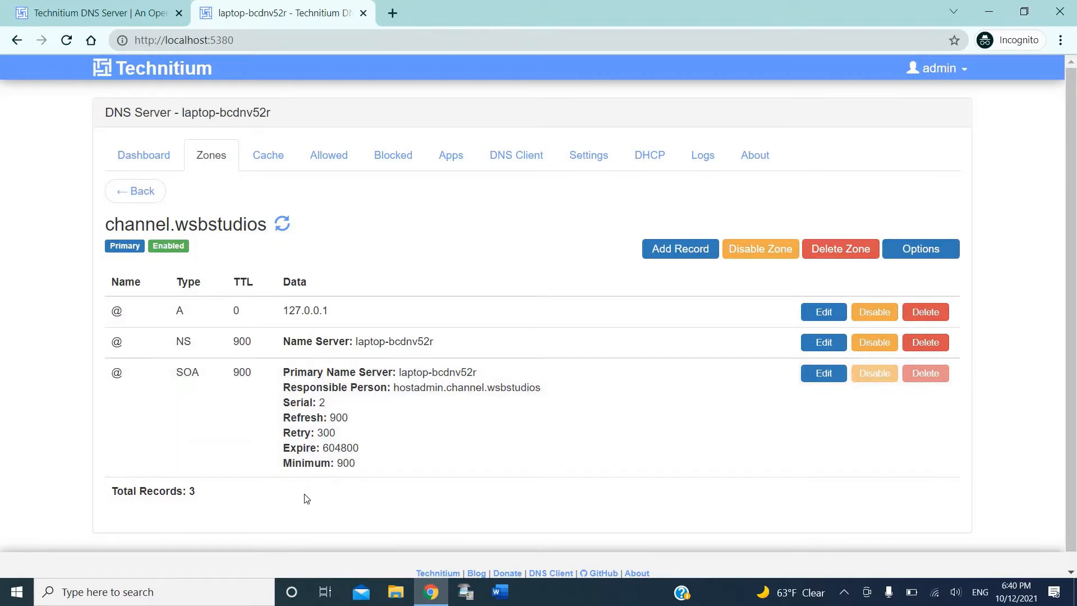
pyautogui.scroll(-1, 306, 499)
pyautogui.scroll(1, 306, 499)
# Step: Search for 'visual studio code' in a new tab and open code.visualstudio.com
pyautogui.click(399, 16)
pyautogui.write('visual')
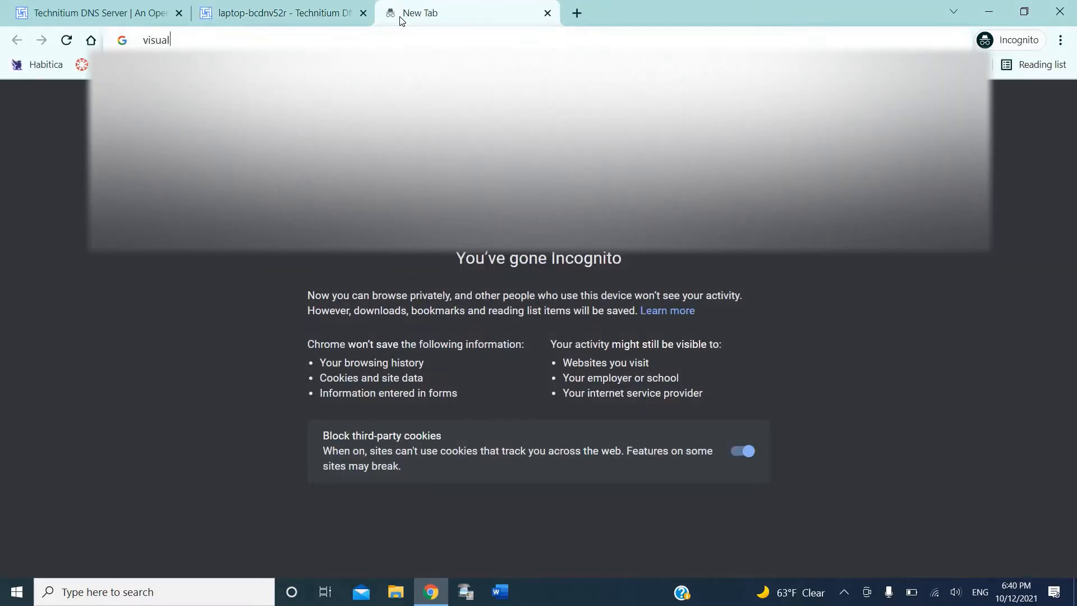
pyautogui.write(' studio code')
pyautogui.press('Return')
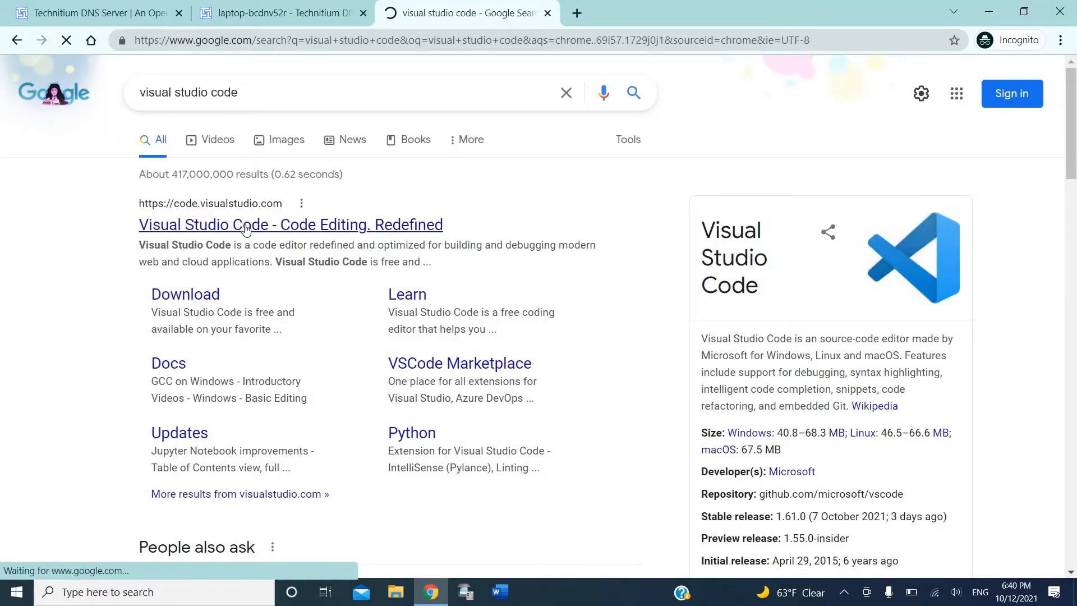
pyautogui.click(246, 227)
pyautogui.click(336, 347)
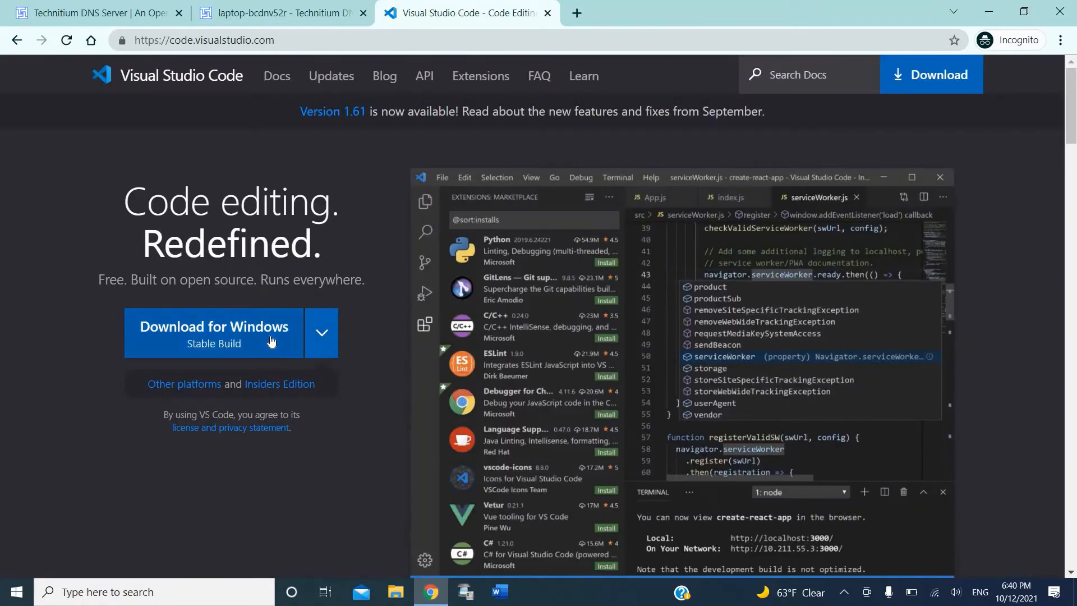
# Step: Download VSCodeUserSetup-x64-1.61.0.exe for Windows and launch the installer
pyautogui.click(271, 341)
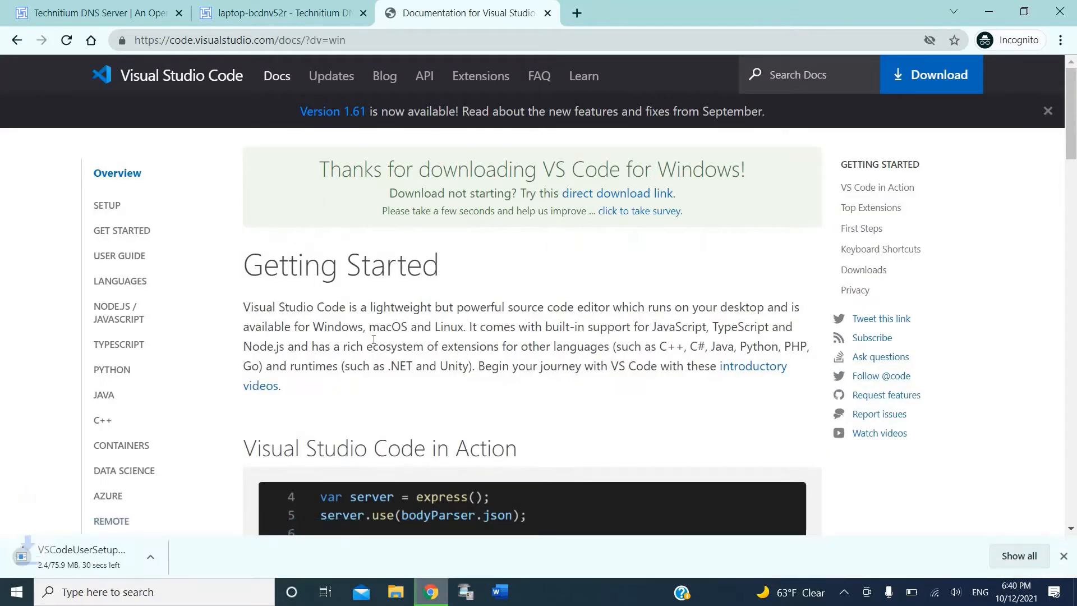
pyautogui.scroll(-1, 364, 354)
pyautogui.scroll(-2, 364, 354)
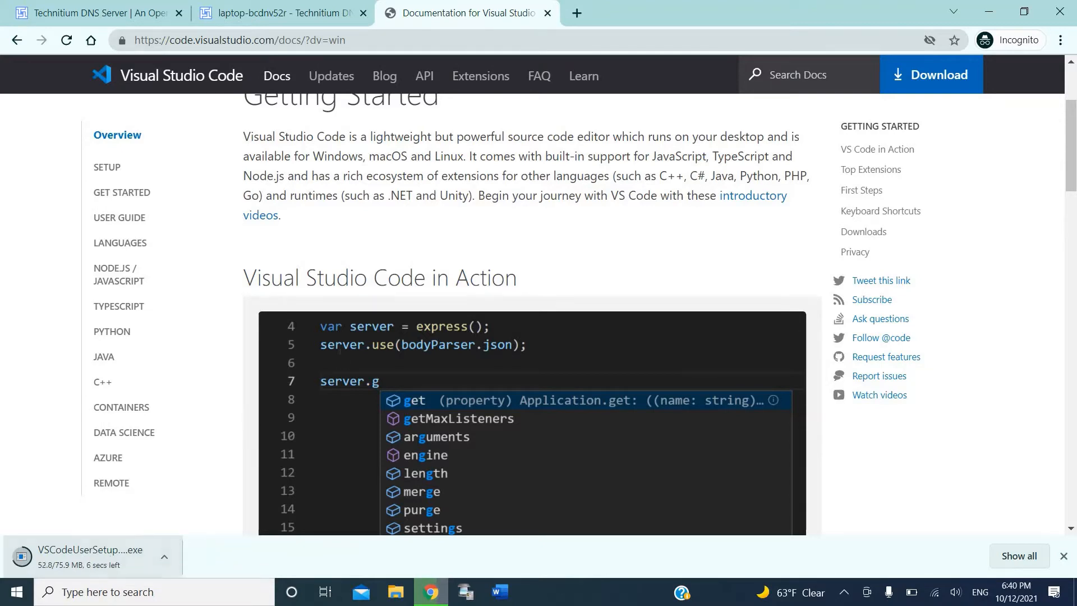
pyautogui.scroll(3, 340, 350)
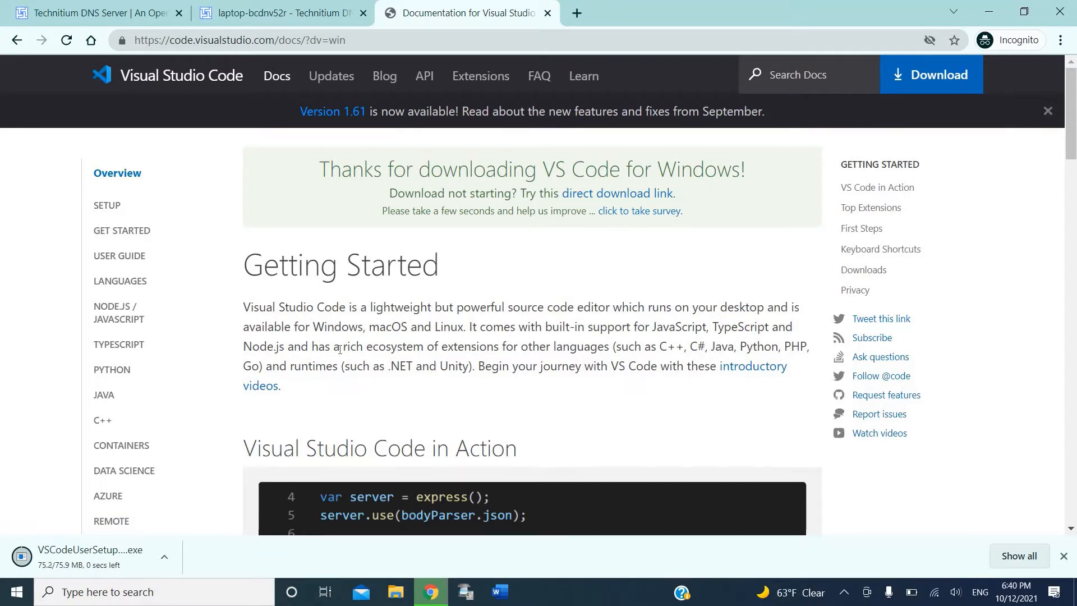
pyautogui.click(92, 557)
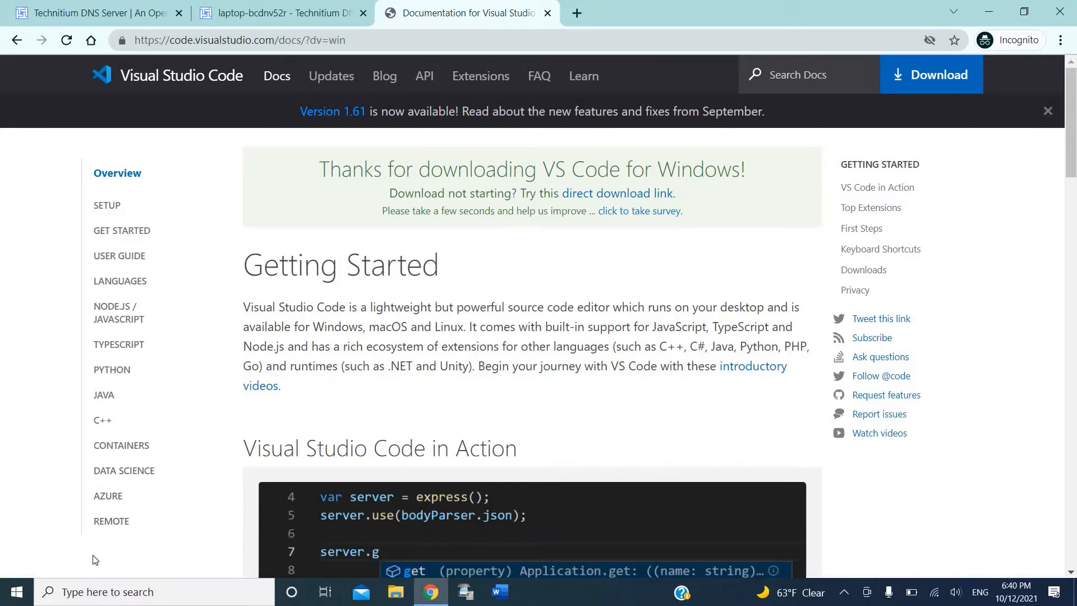
# Step: Install VS Code, accepting the license and adding a desktop icon, then launch it
pyautogui.click(449, 389)
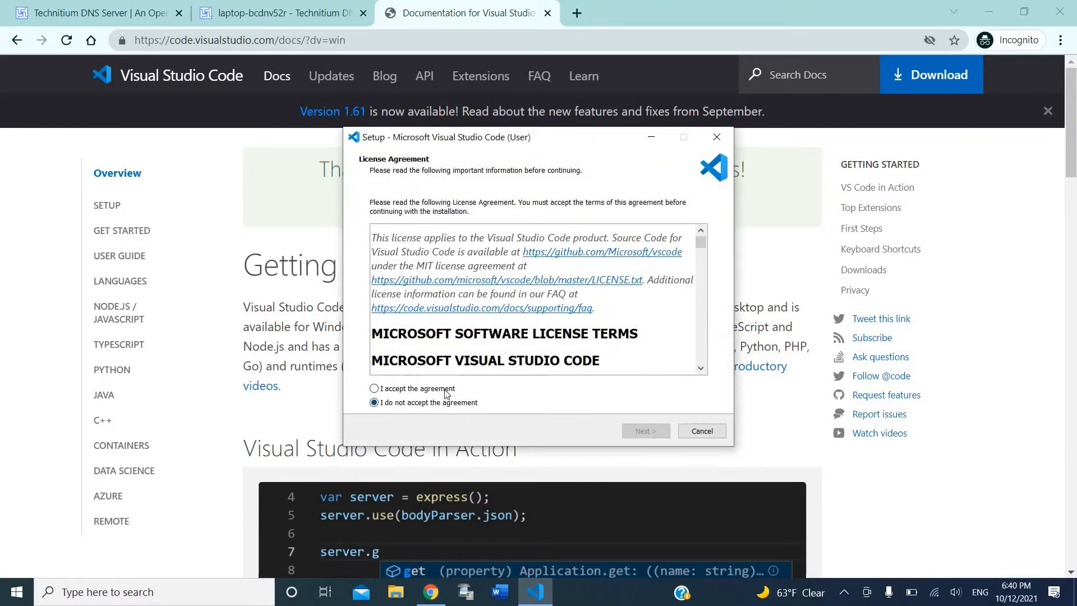
pyautogui.click(634, 437)
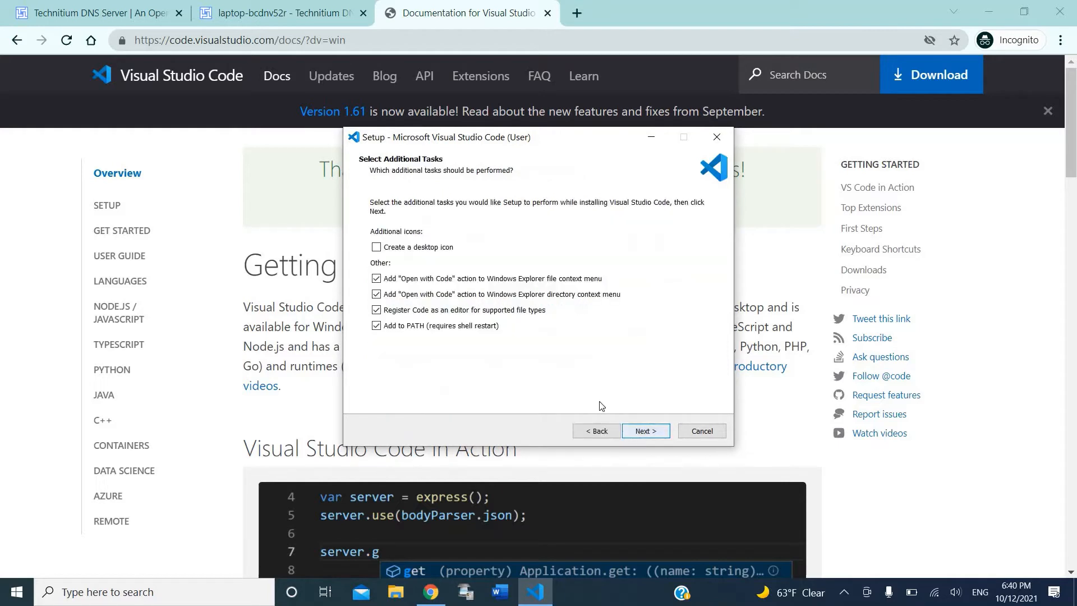
pyautogui.press('space')
pyautogui.click(644, 432)
pyautogui.click(645, 431)
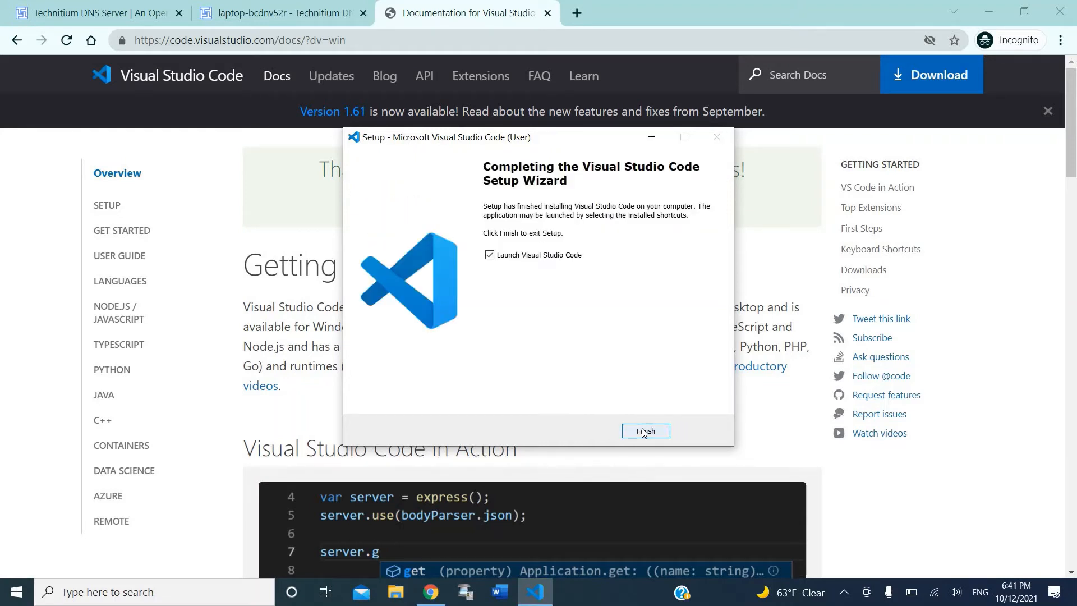
pyautogui.click(644, 431)
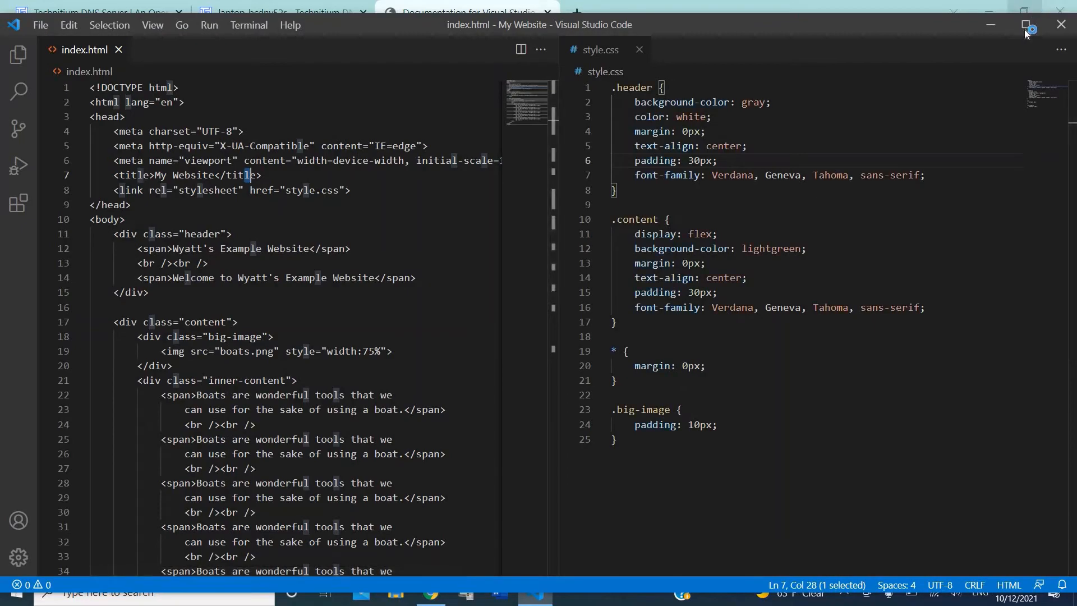
# Step: Maximize VS Code, close the style.css, index.html and Release Notes tabs, and switch to File Explorer
pyautogui.click(1024, 28)
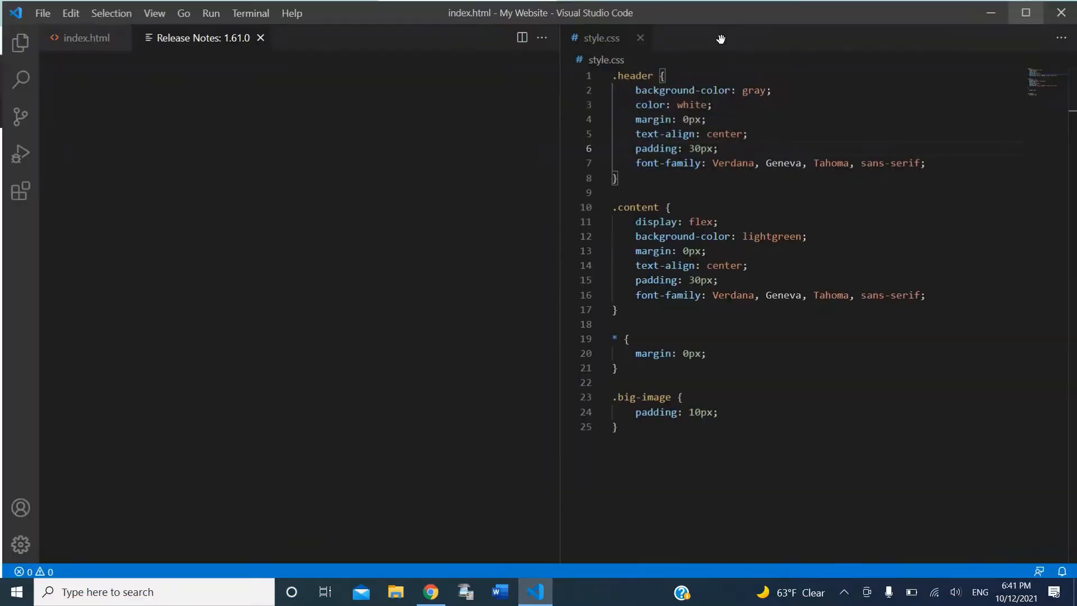
pyautogui.click(639, 36)
pyautogui.click(119, 39)
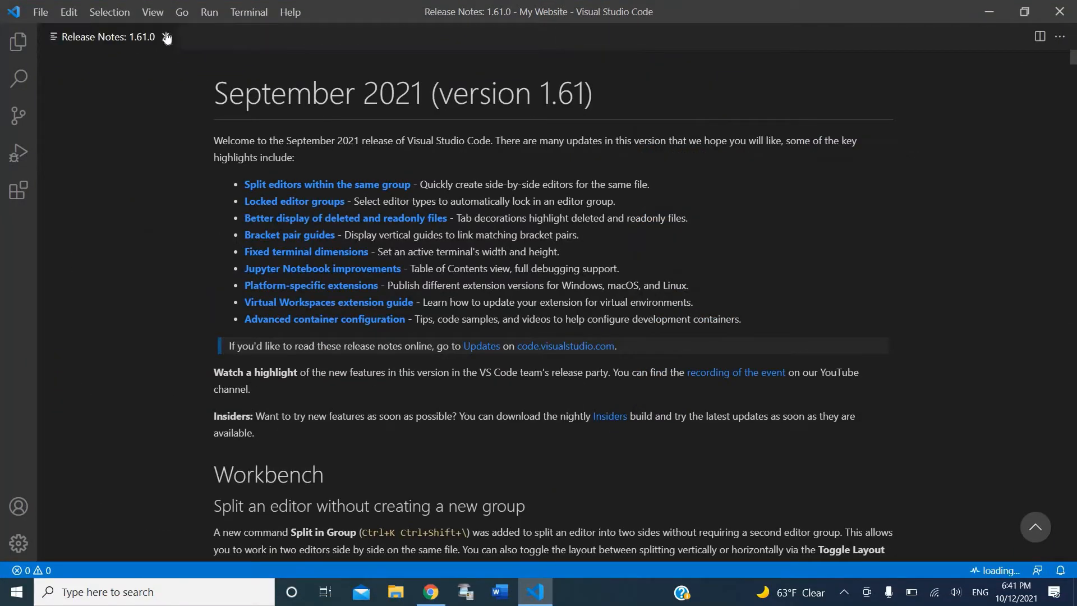
pyautogui.click(167, 37)
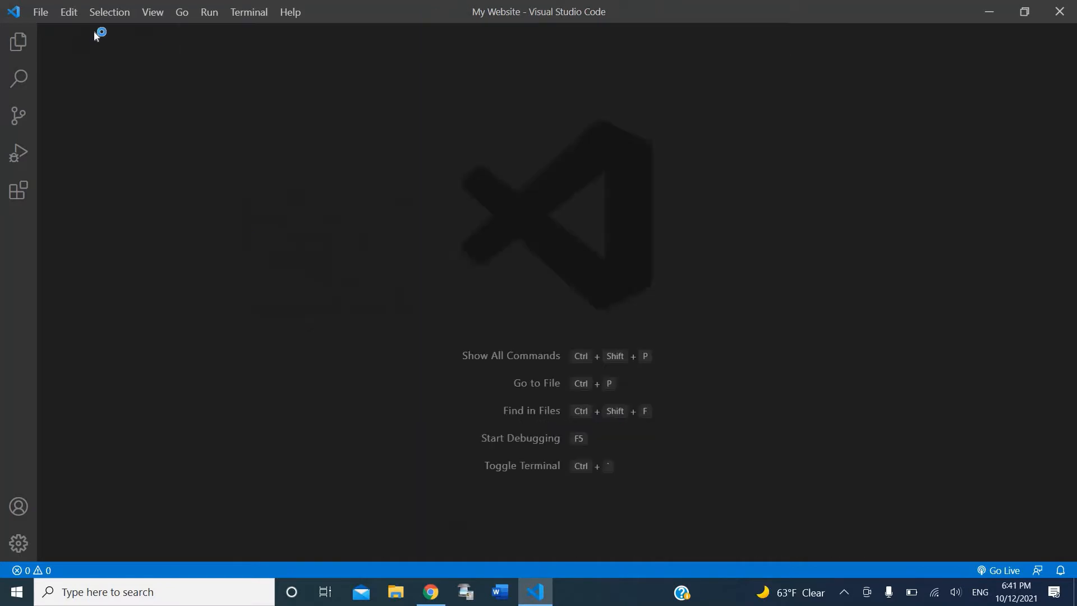
pyautogui.click(44, 14)
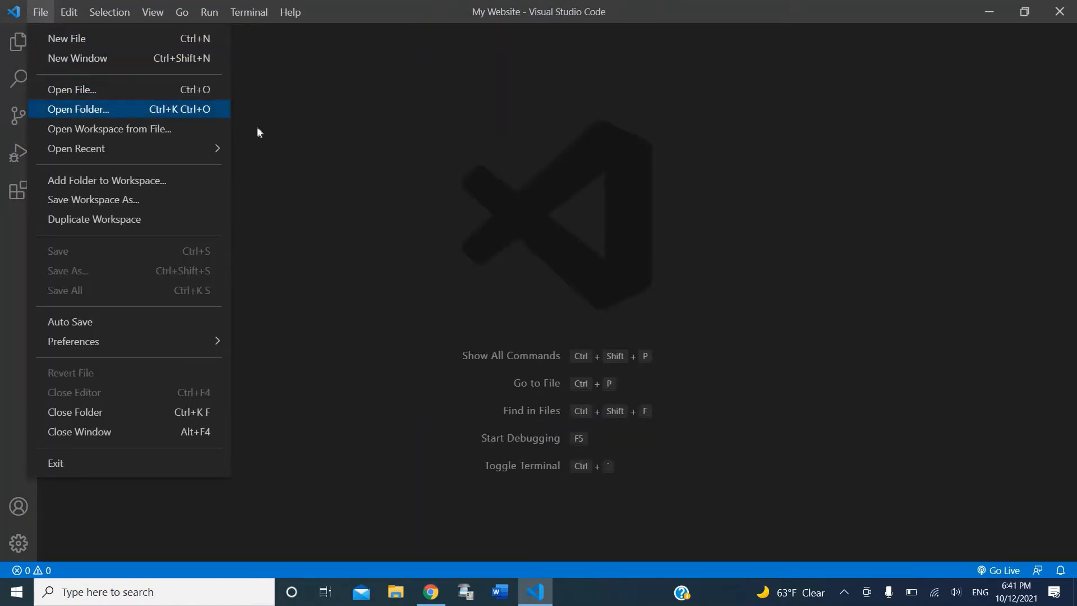
pyautogui.click(276, 159)
pyautogui.click(396, 592)
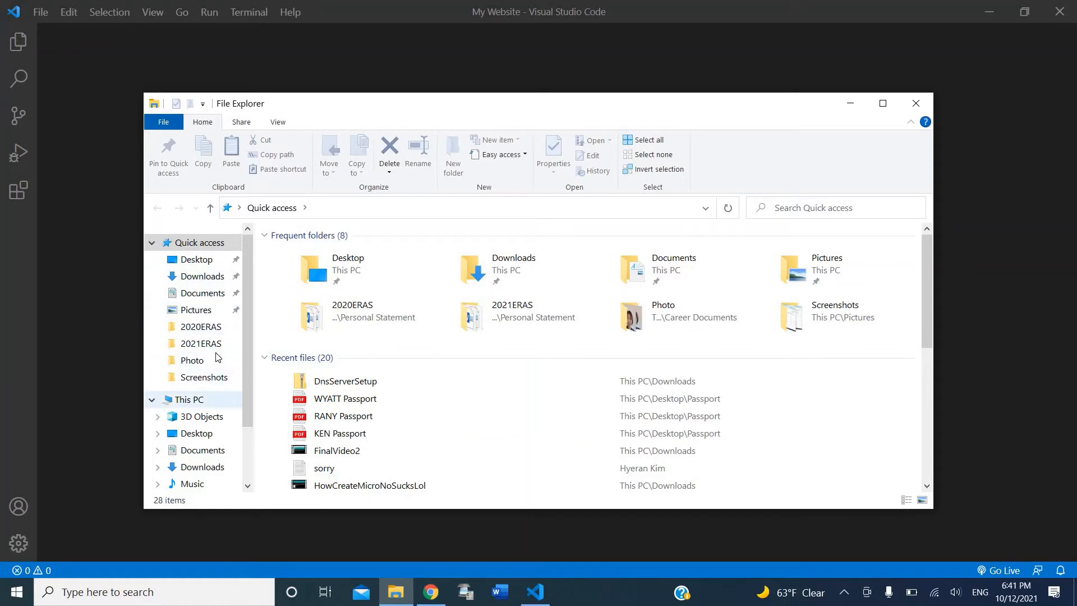
# Step: Create a folder named New Localhost in Downloads, then close File Explorer
pyautogui.click(204, 277)
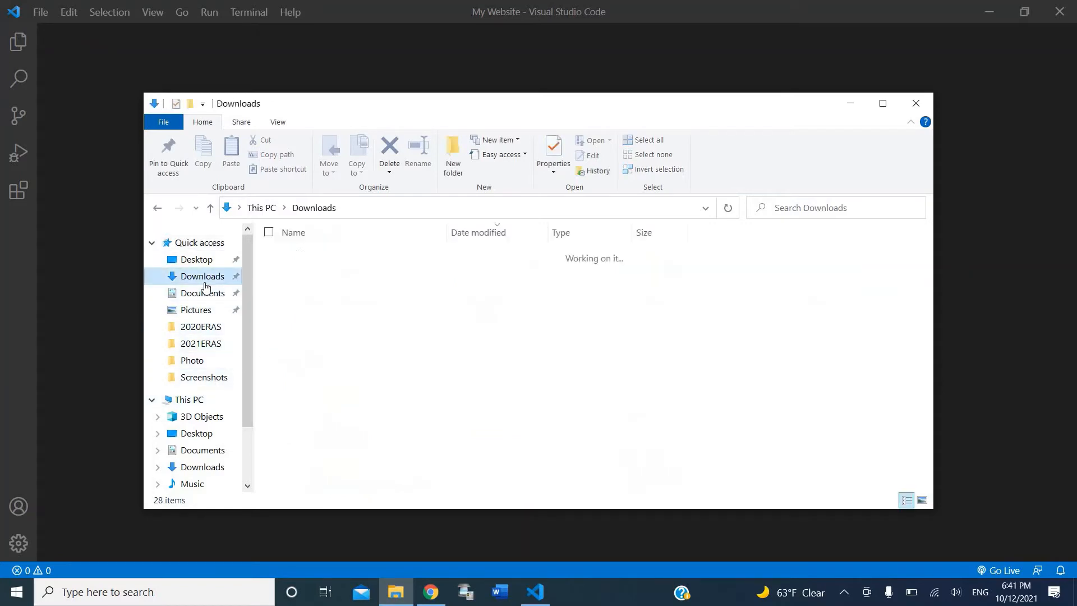
pyautogui.click(452, 163)
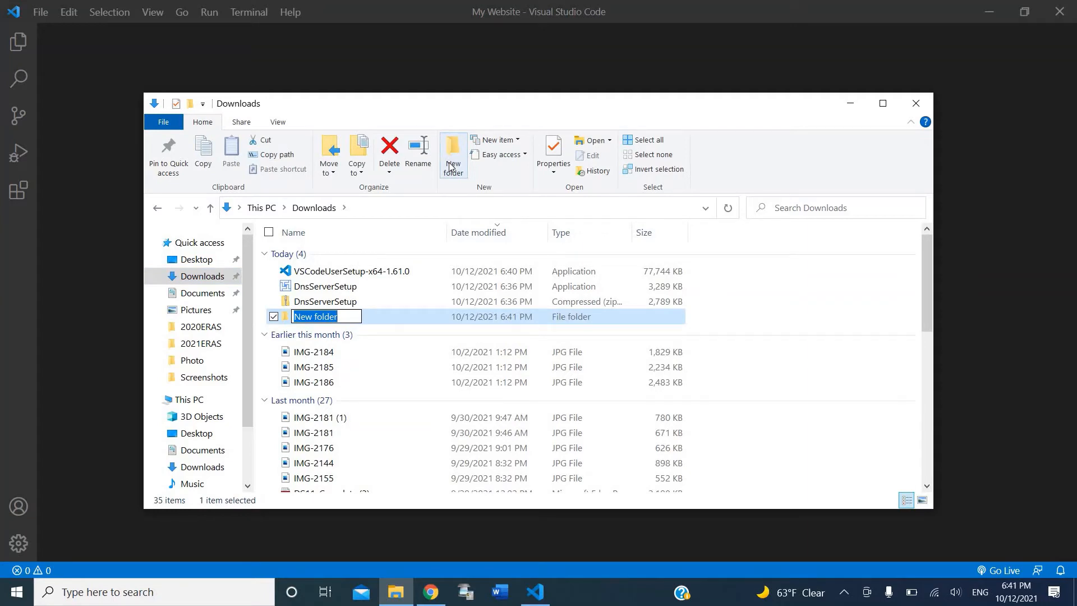
pyautogui.press('BackSpace')
pyautogui.write('N')
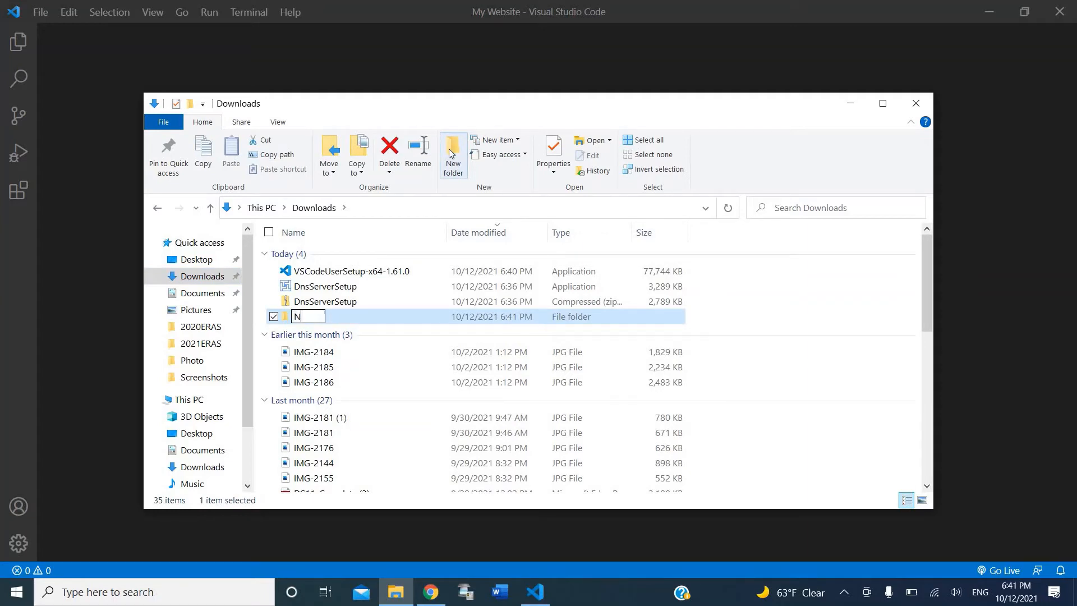
pyautogui.write('ew Localhost')
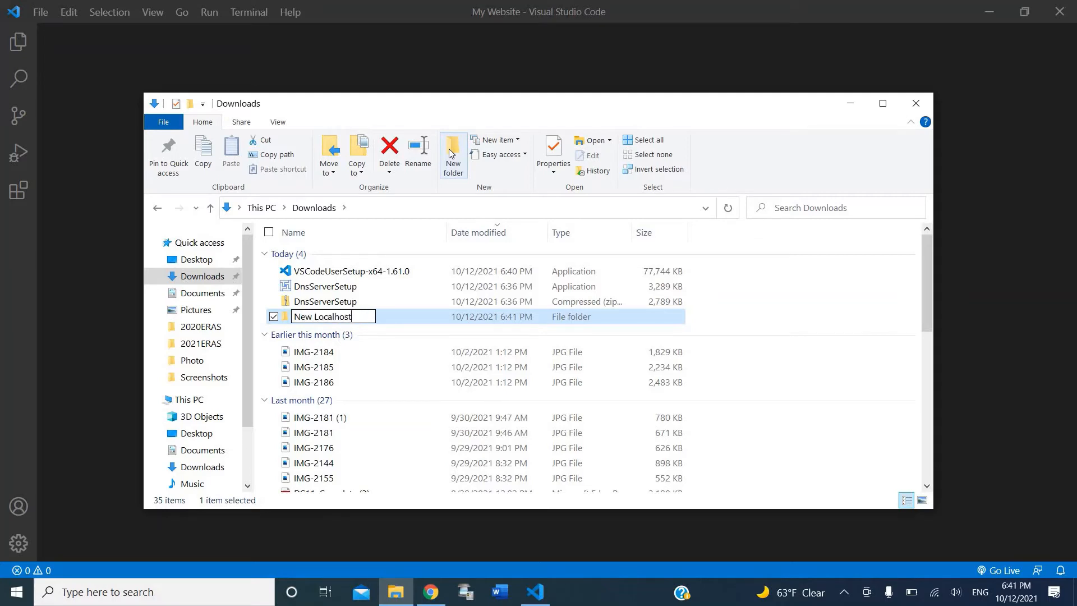
pyautogui.press('Return')
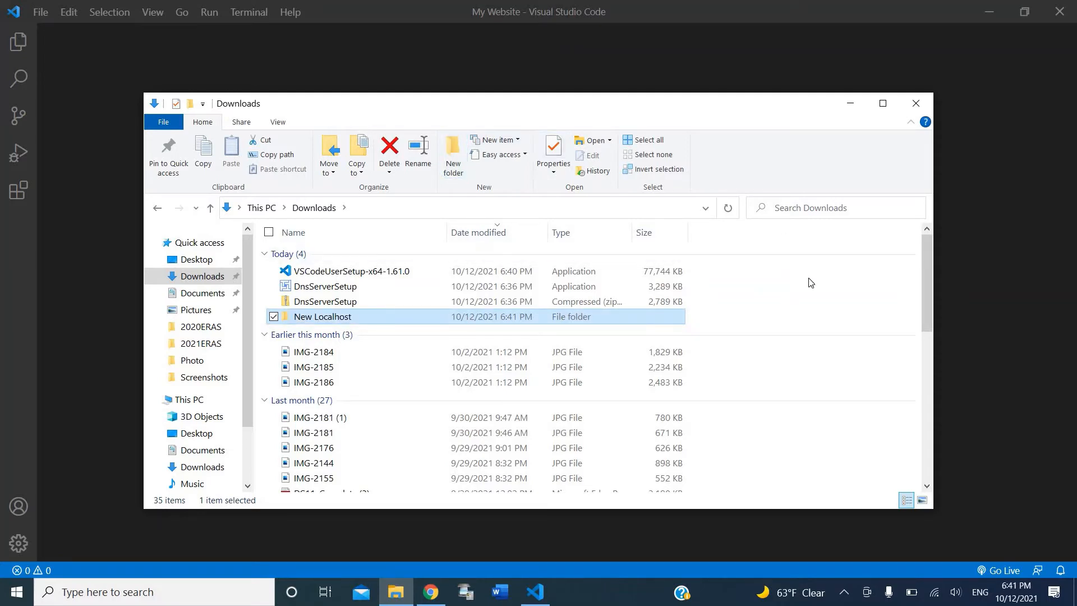
pyautogui.click(810, 281)
pyautogui.click(916, 103)
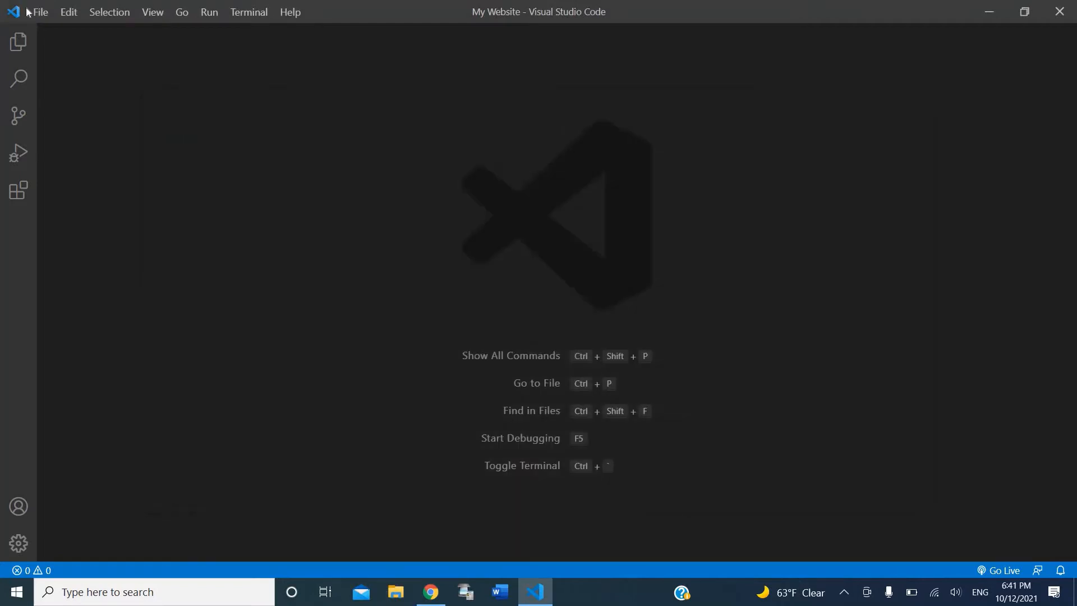
# Step: Open the New Localhost folder as the VS Code workspace and trust its authors
pyautogui.click(41, 12)
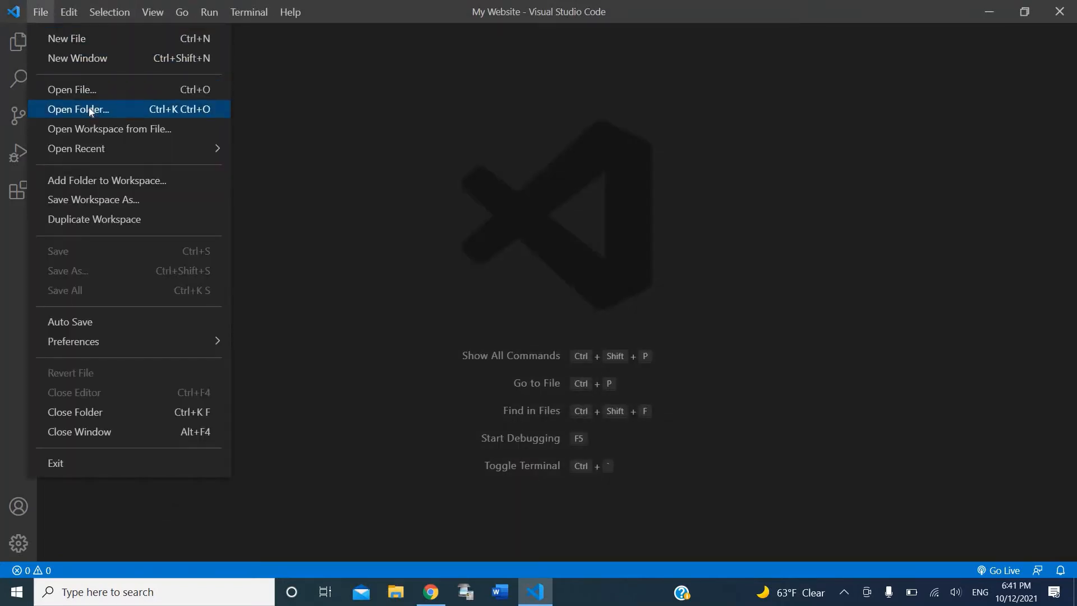
pyautogui.click(89, 108)
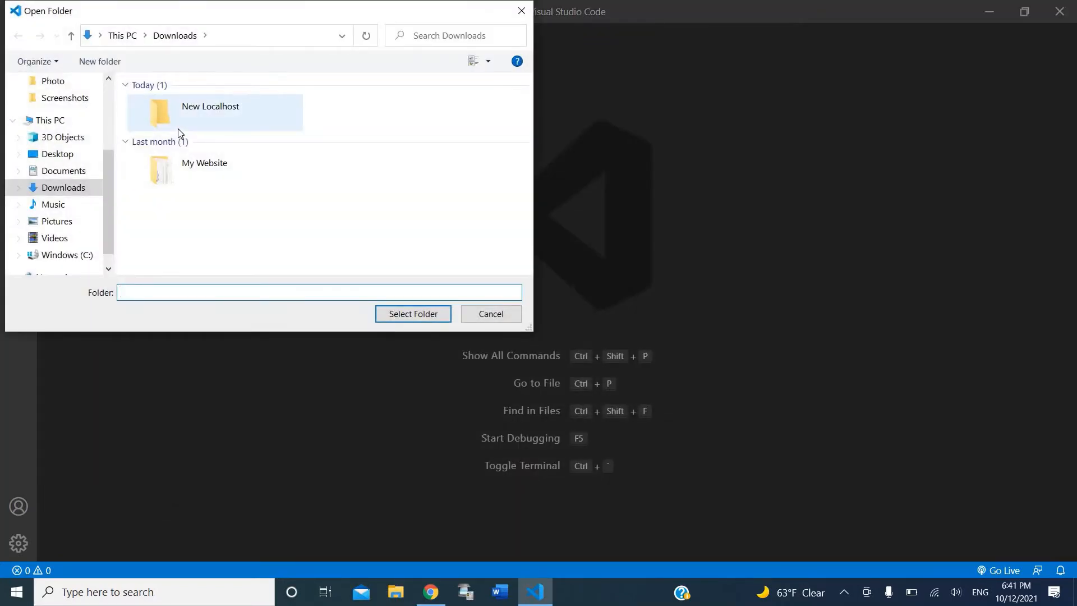
pyautogui.doubleClick(178, 130)
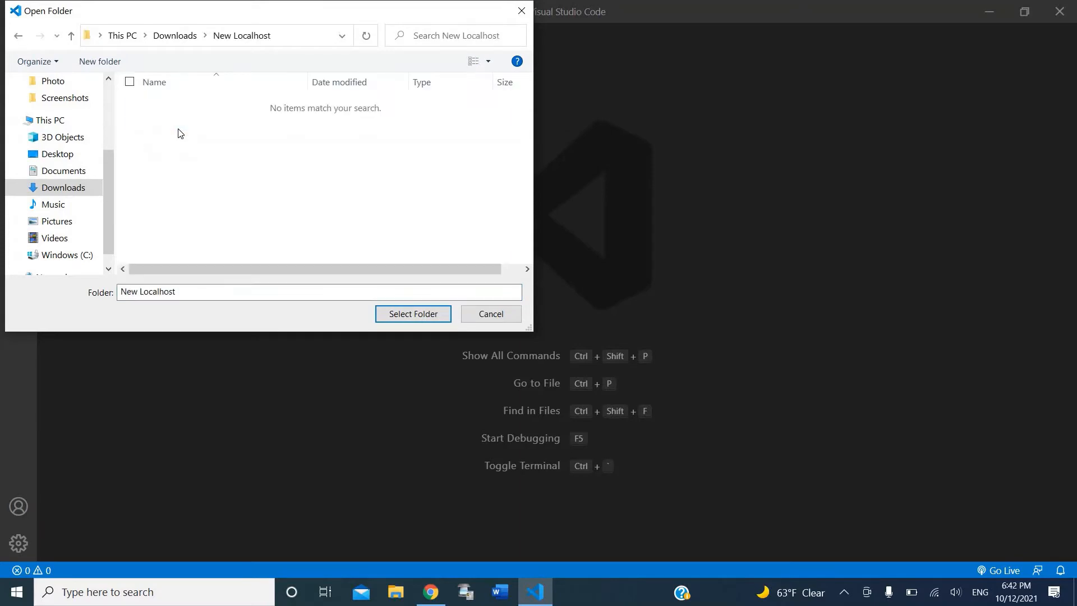
pyautogui.click(401, 311)
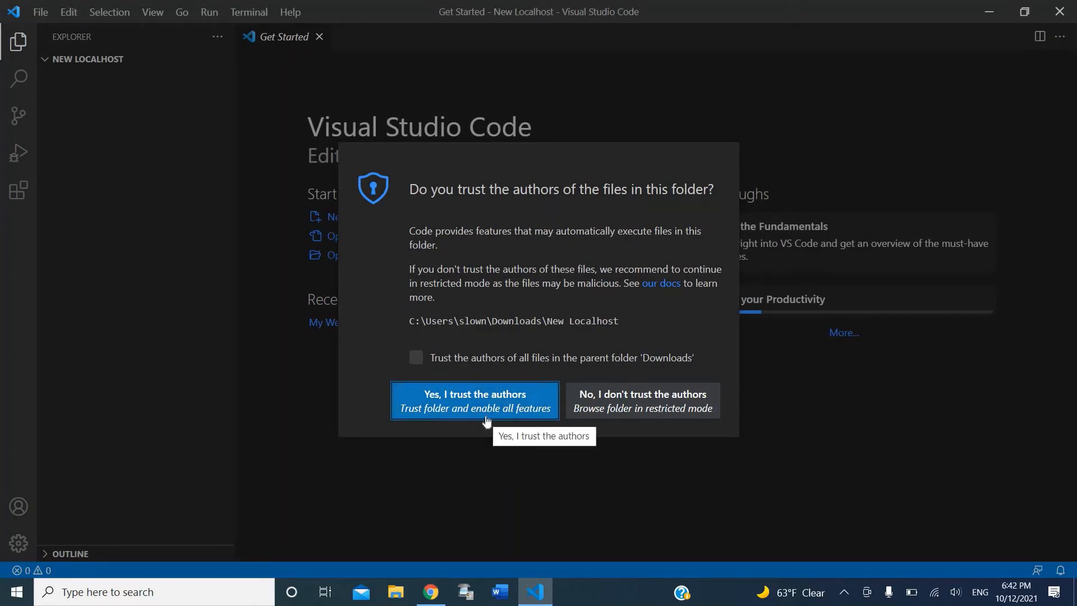
pyautogui.click(486, 421)
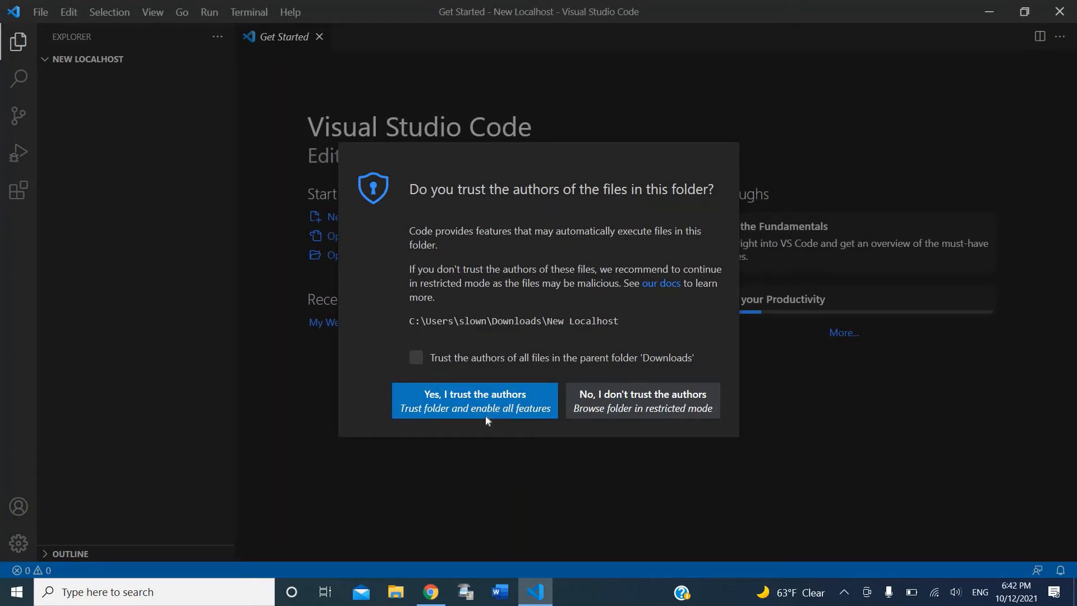
pyautogui.click(486, 417)
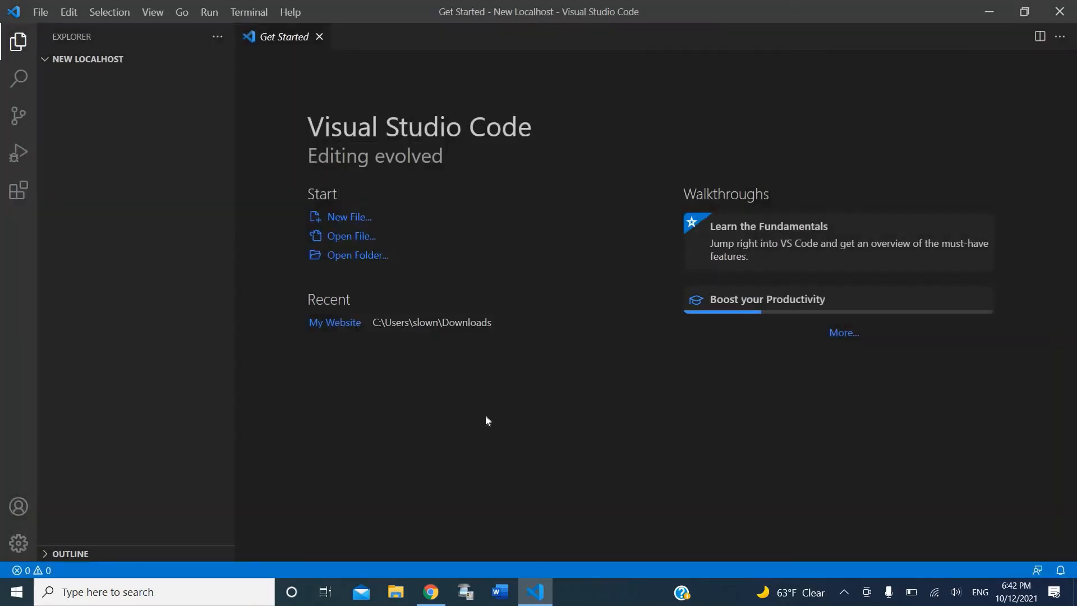
# Step: Create index.html in New Localhost and expand the ! shortcut into HTML5 boilerplate
pyautogui.click(125, 67)
pyautogui.click(169, 59)
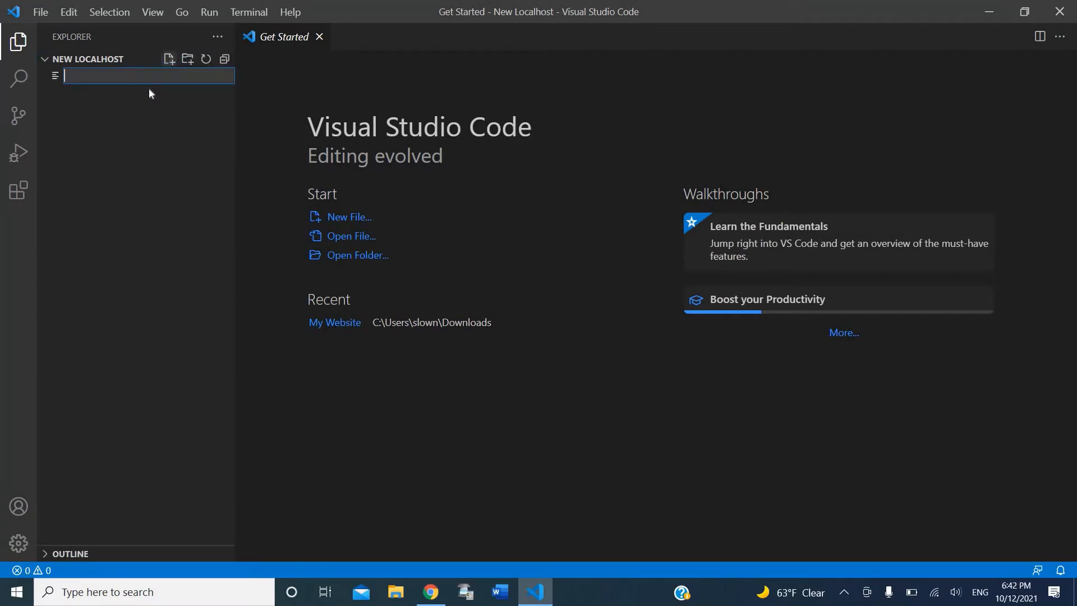
pyautogui.write('index.html')
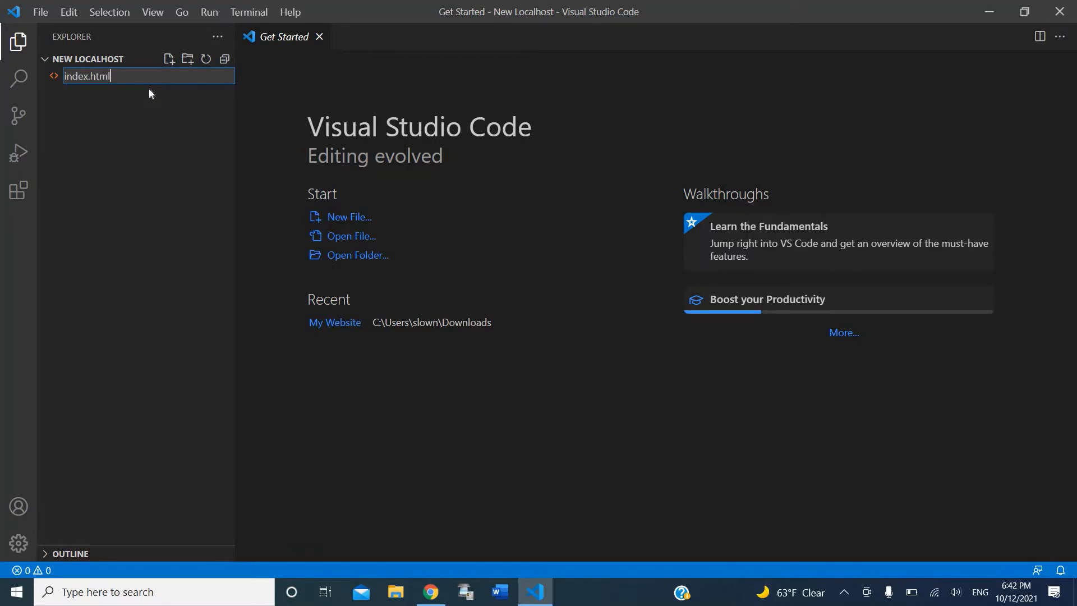
pyautogui.press('Return')
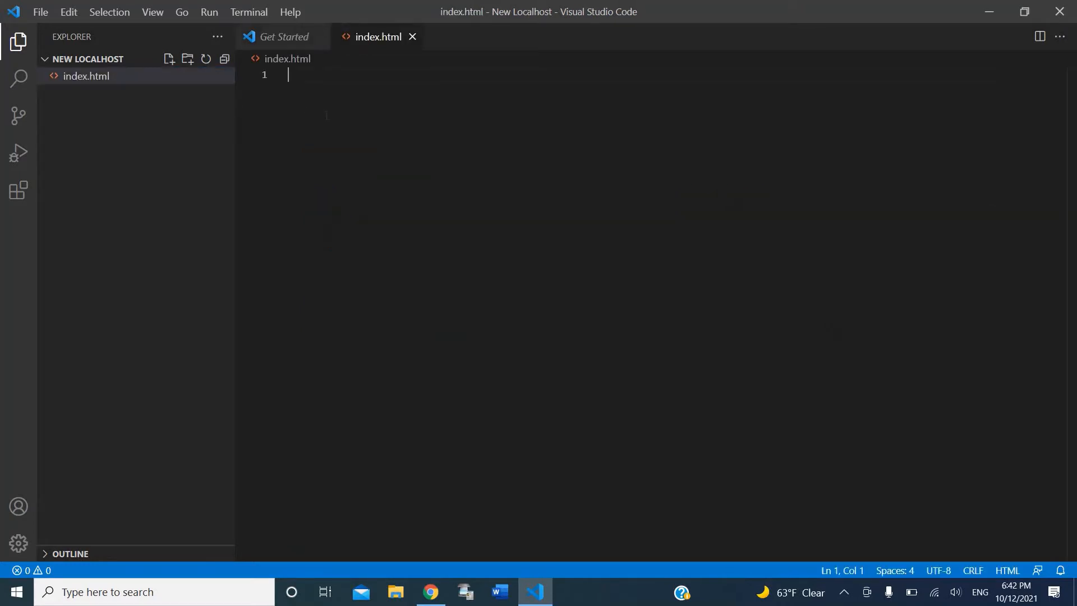
pyautogui.write('!')
pyautogui.press('Tab')
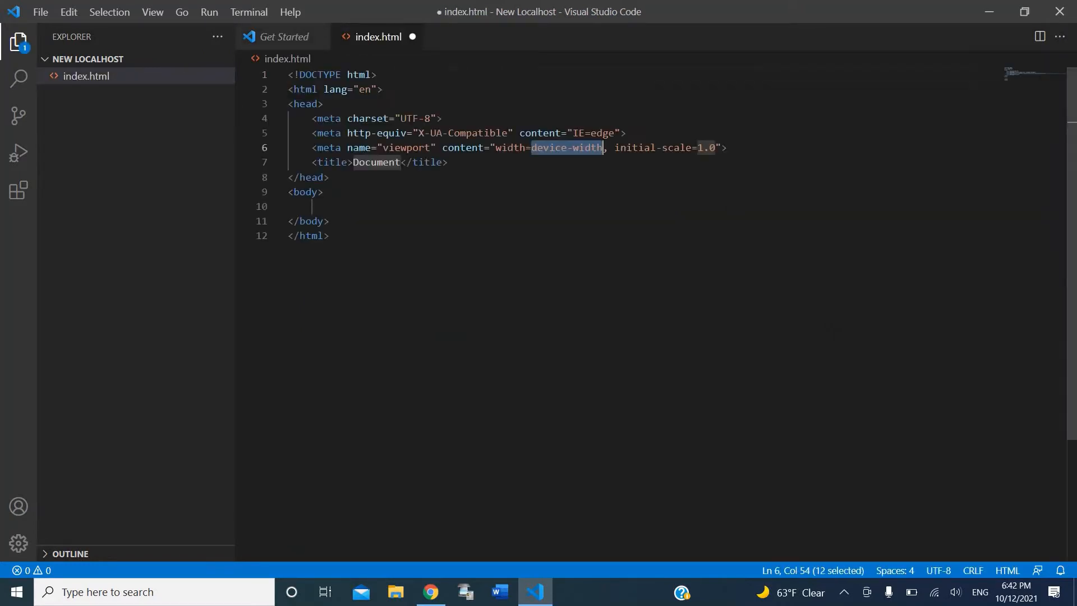
pyautogui.press('Tab')
# Step: Add a <p>This worked!</p> paragraph inside the body and save index.html
pyautogui.doubleClick(356, 162)
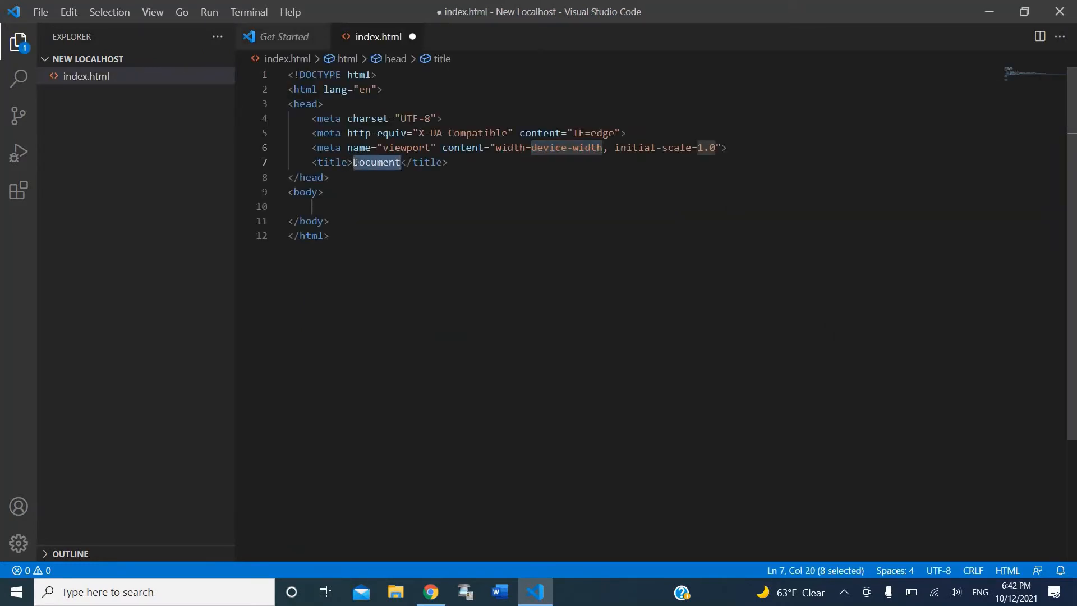
pyautogui.click(369, 207)
pyautogui.write('M')
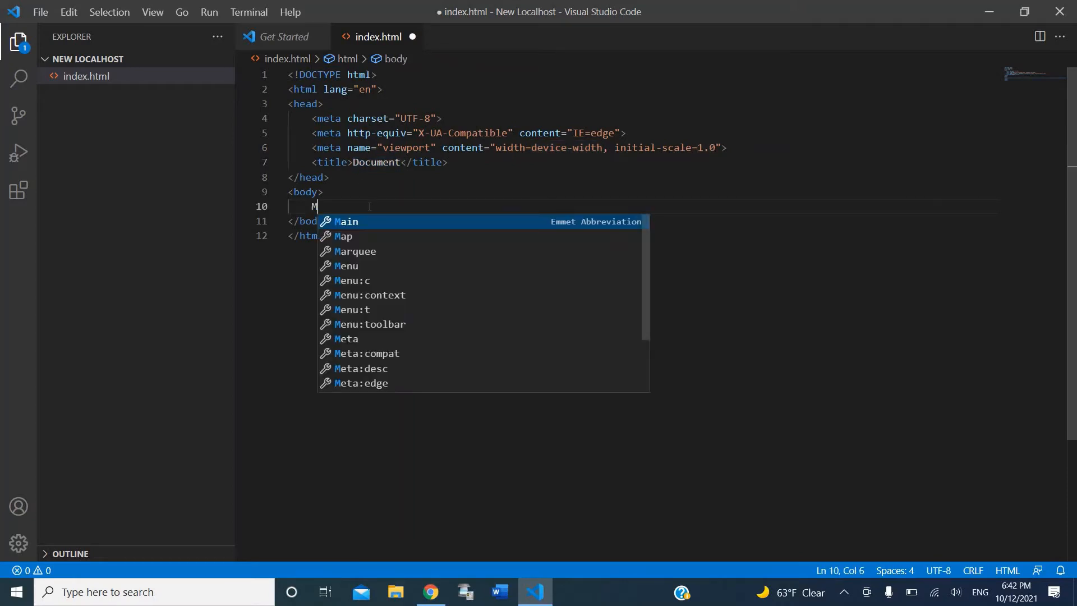
pyautogui.press('BackSpace')
pyautogui.write(',')
pyautogui.write('p')
pyautogui.press('Tab')
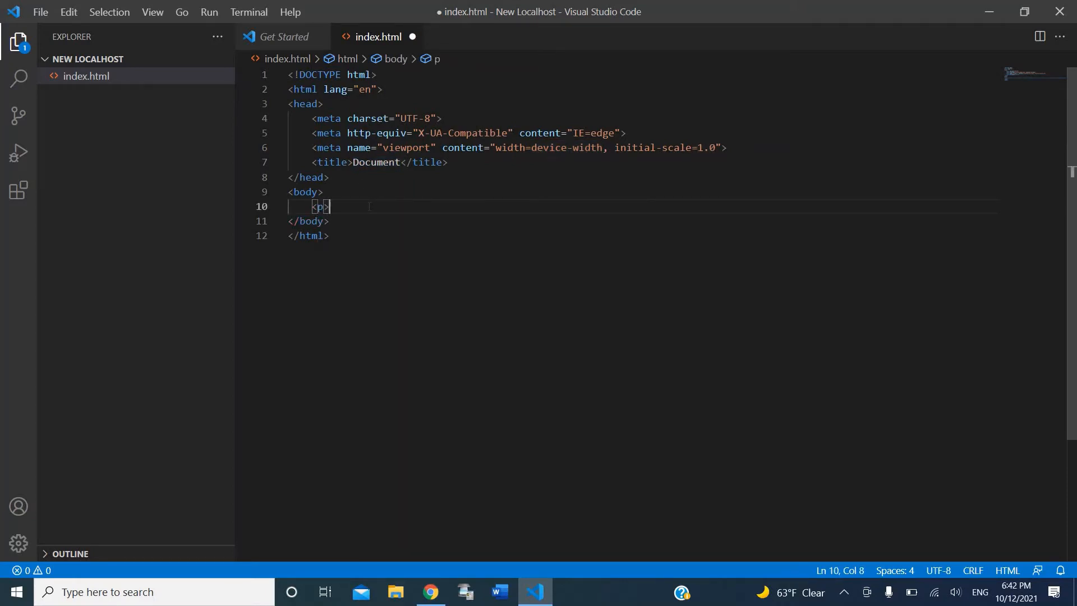
pyautogui.write('This worked!</p>')
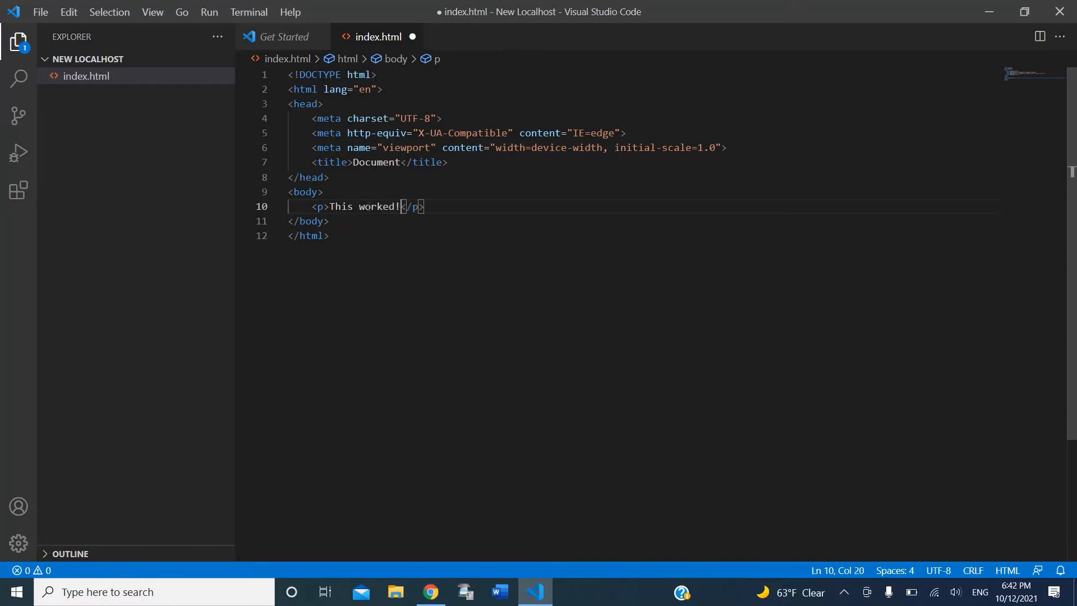
pyautogui.click(336, 221)
pyautogui.hotkey('ctrl', 's')
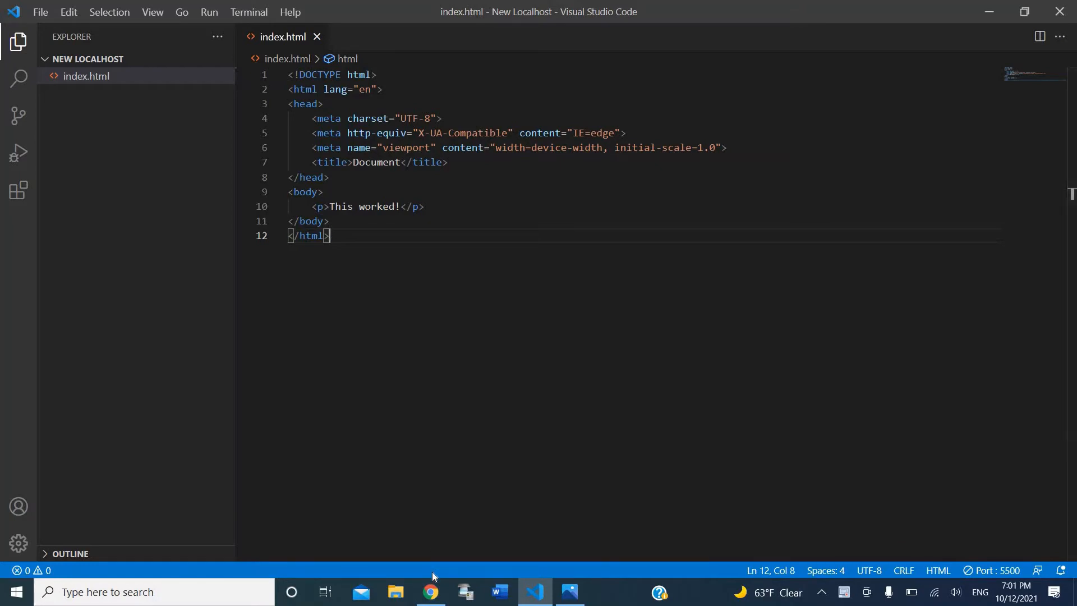
pyautogui.click(431, 593)
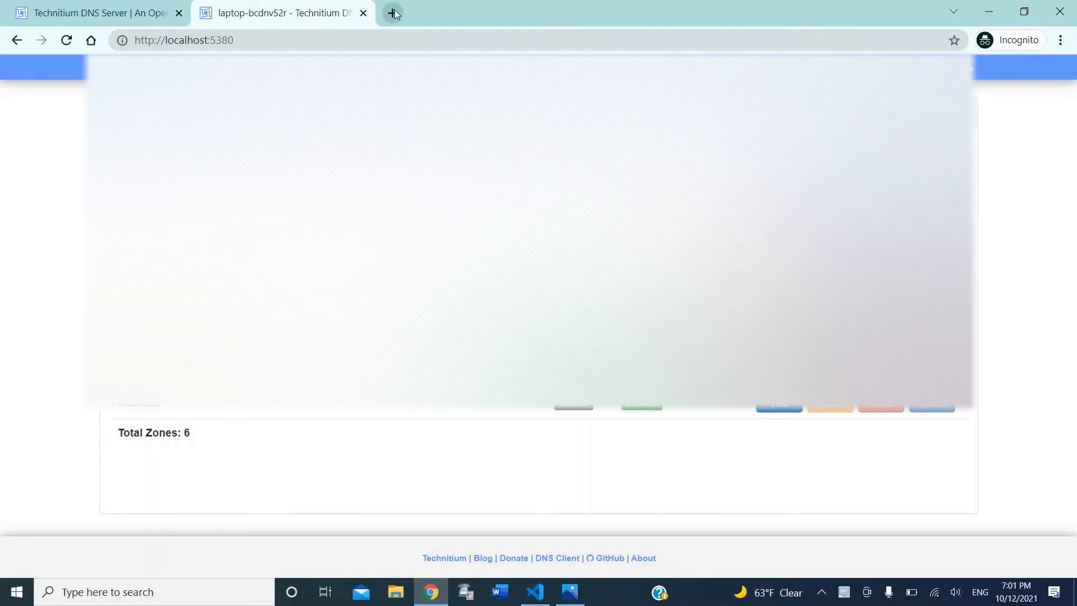
# Step: Load hostkoala.com in a new tab and go to the SSD Hosting page
pyautogui.click(392, 13)
pyautogui.write('hostkoala.com')
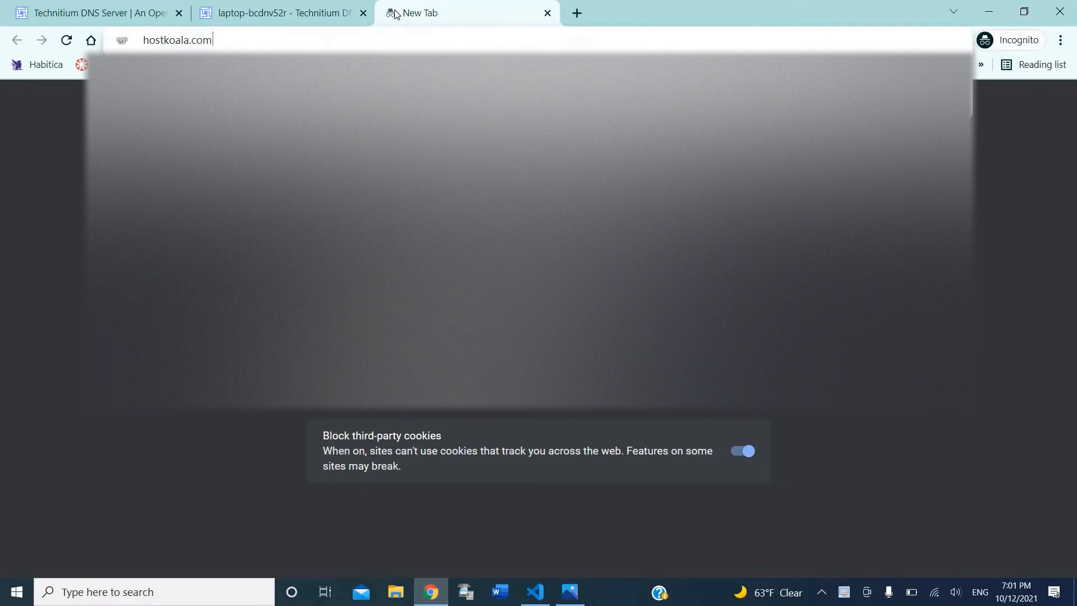
pyautogui.press('Return')
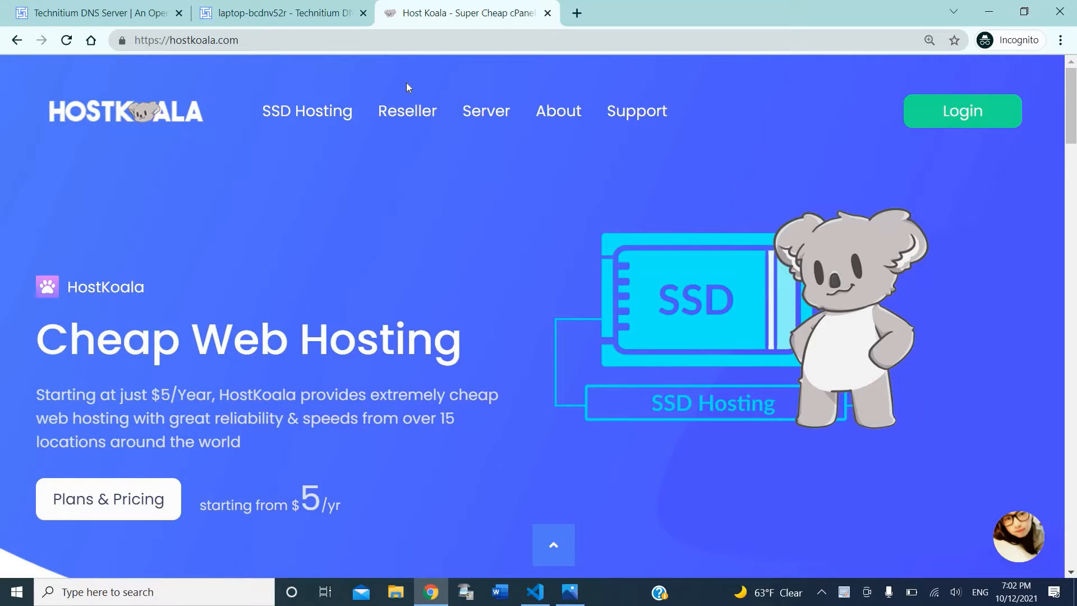
pyautogui.click(341, 109)
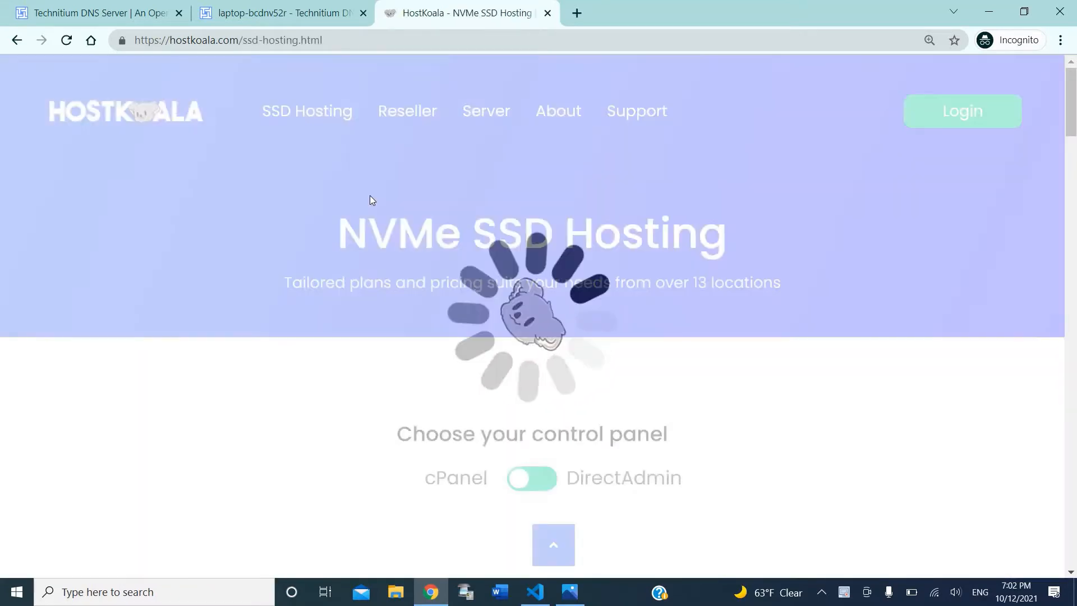
pyautogui.scroll(-1, 370, 196)
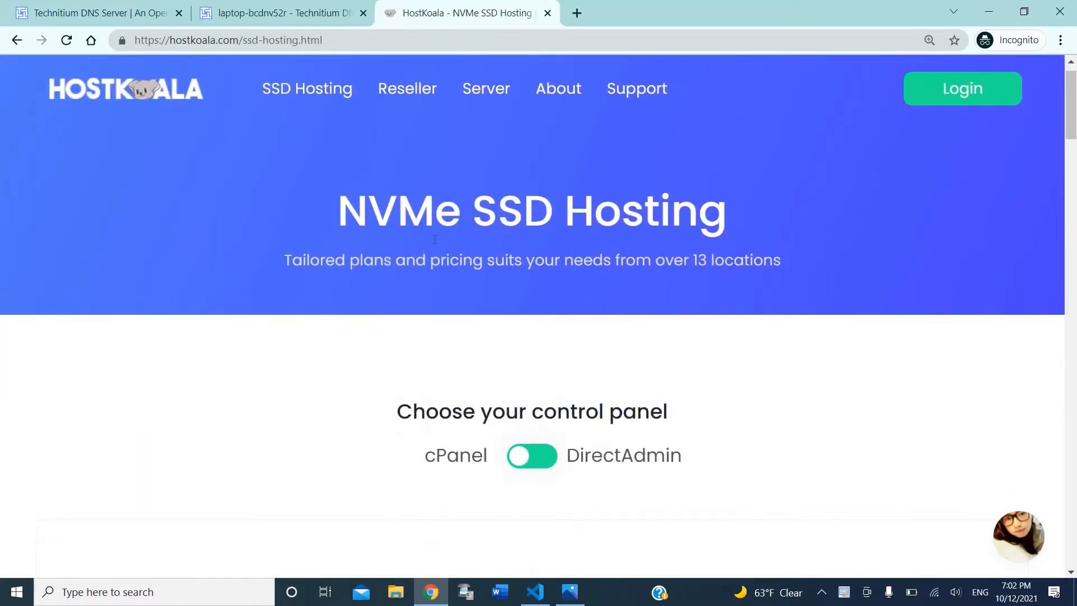
pyautogui.scroll(-3, 436, 243)
pyautogui.scroll(4, 540, 365)
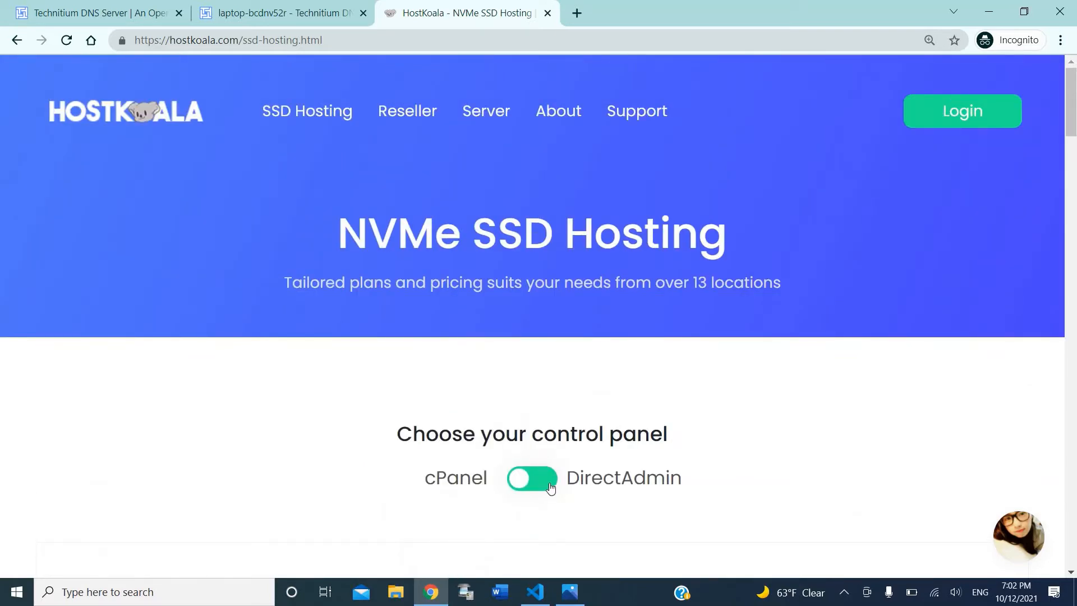
# Step: Switch the hosting plans to DirectAdmin pricing and open a blank new tab
pyautogui.click(614, 476)
pyautogui.scroll(-5, 630, 484)
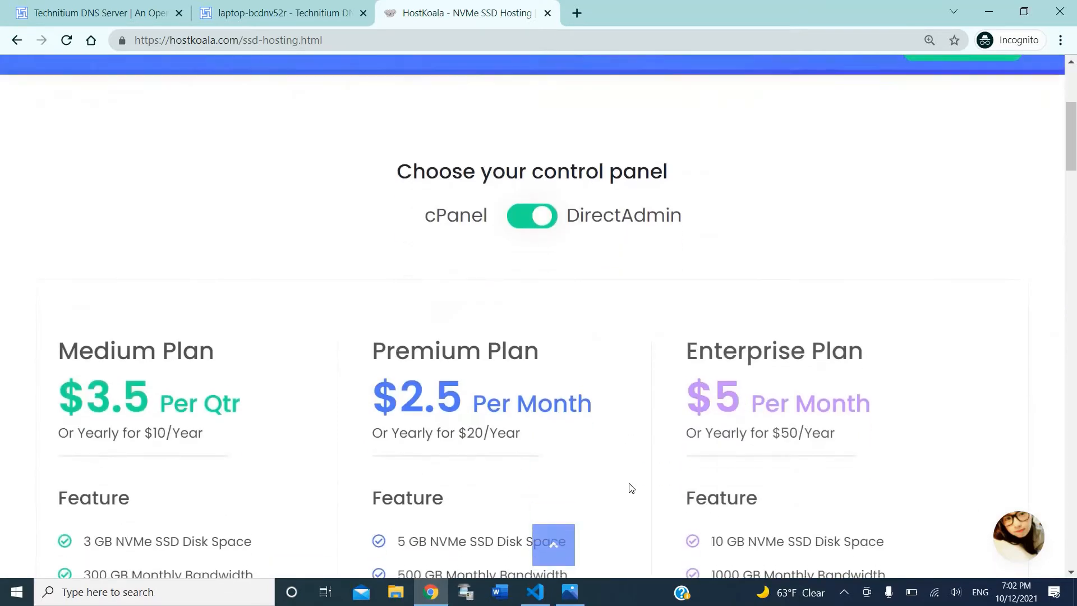
pyautogui.scroll(-3, 631, 488)
pyautogui.scroll(8, 829, 298)
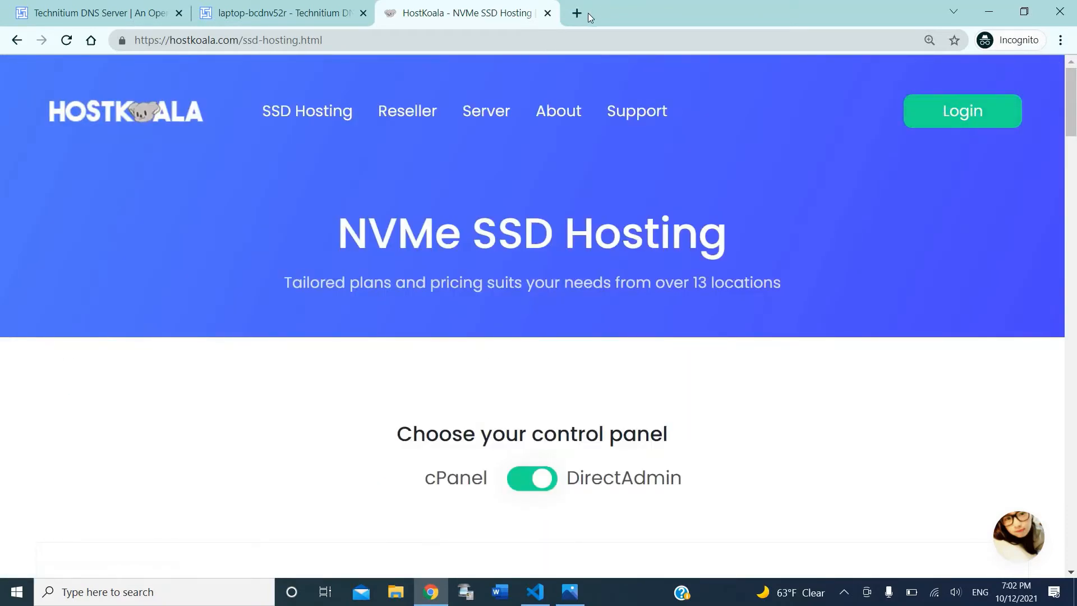
pyautogui.hotkey('ctrl', 't')
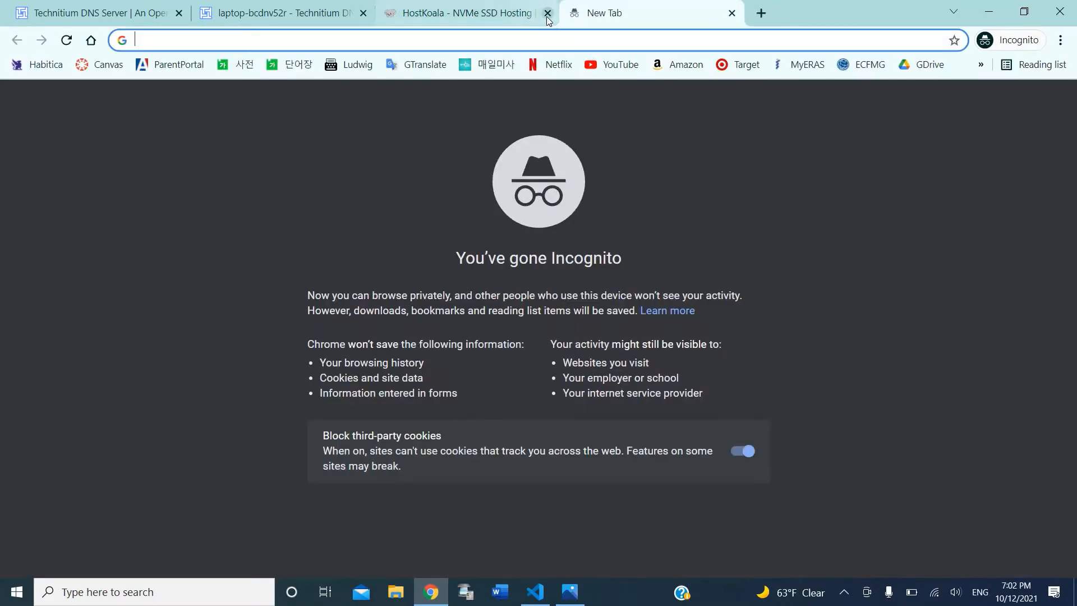
# Step: Sign in to the DirectAdmin control panel at wla1.wndp.pt:2222
pyautogui.write('wla1')
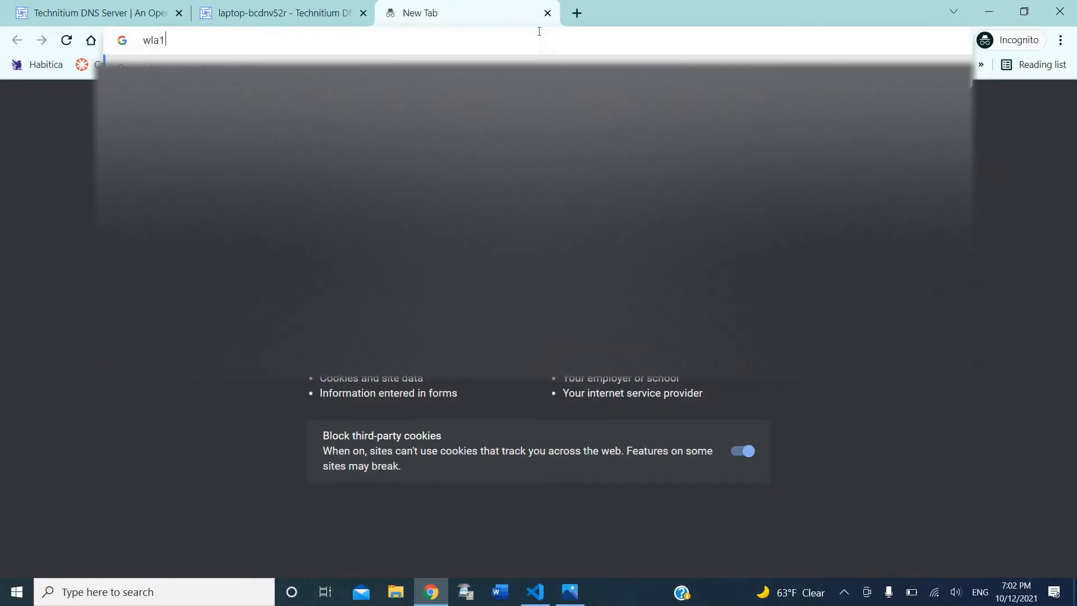
pyautogui.write('.wndp.pt')
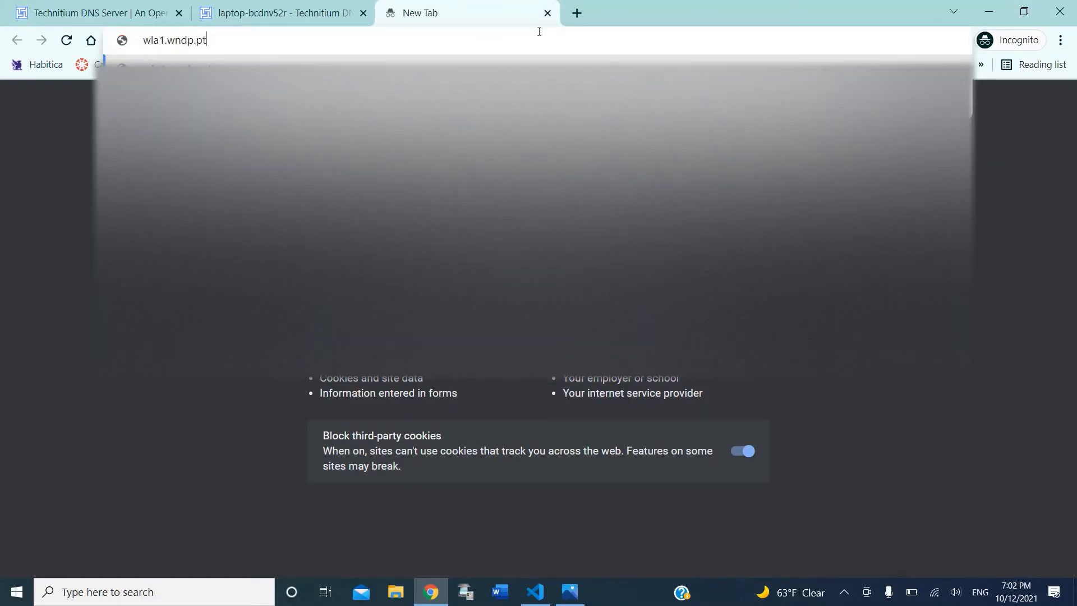
pyautogui.write(':2222')
pyautogui.press('Return')
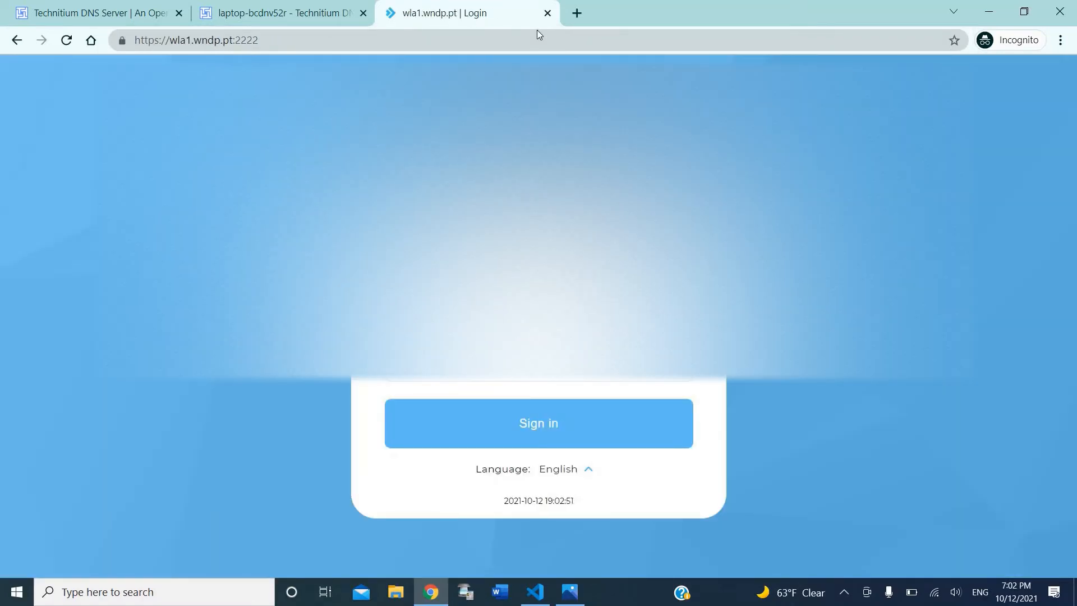
pyautogui.press('Return')
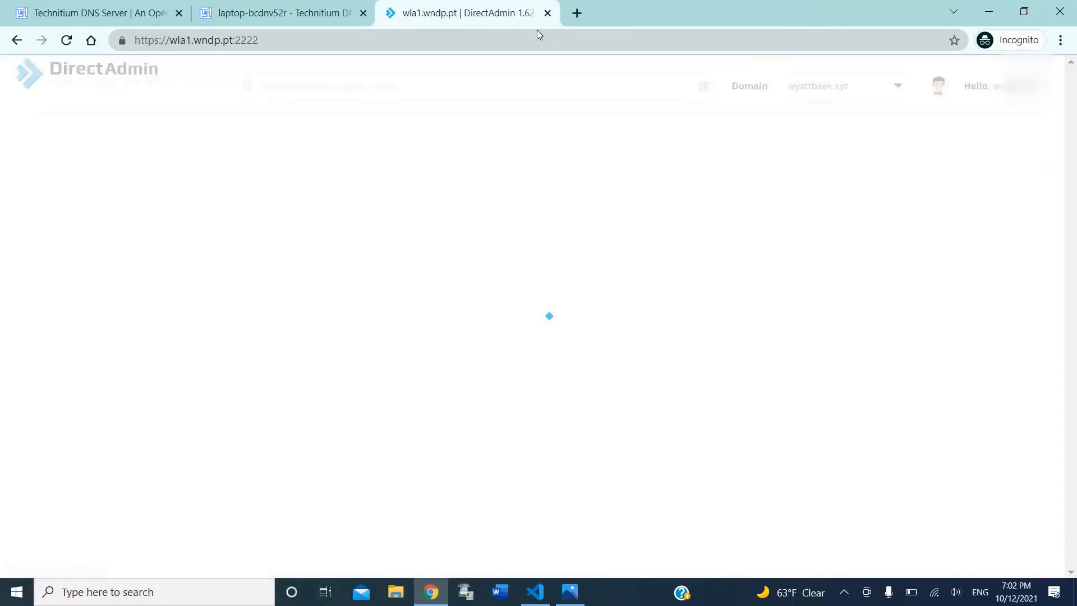
# Step: Find Domain Setup by searching 'domain' and start adding a new domain
pyautogui.click(641, 94)
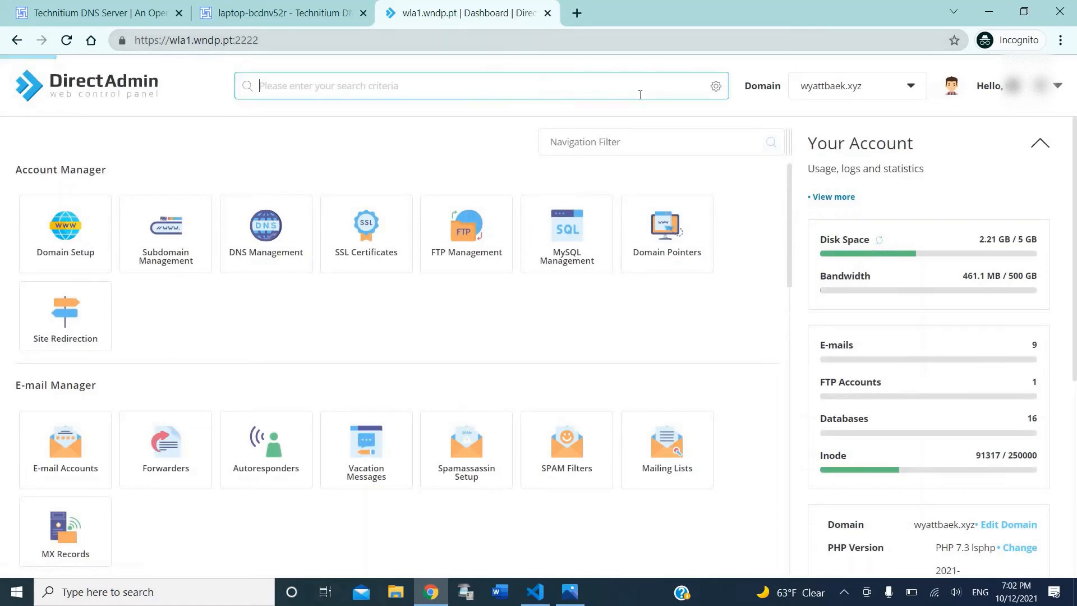
pyautogui.write('domain')
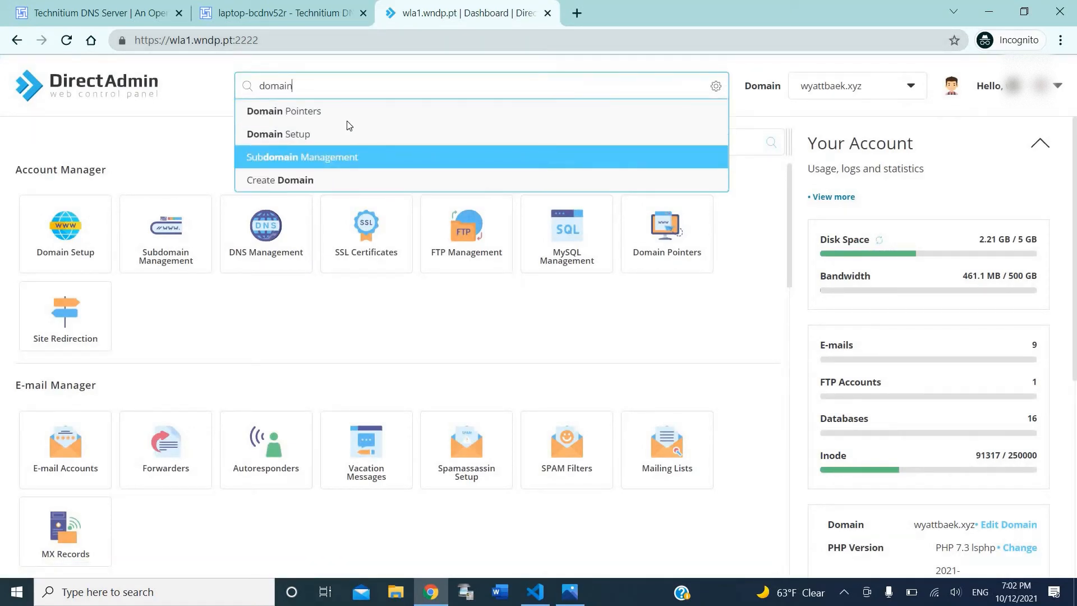
pyautogui.click(334, 157)
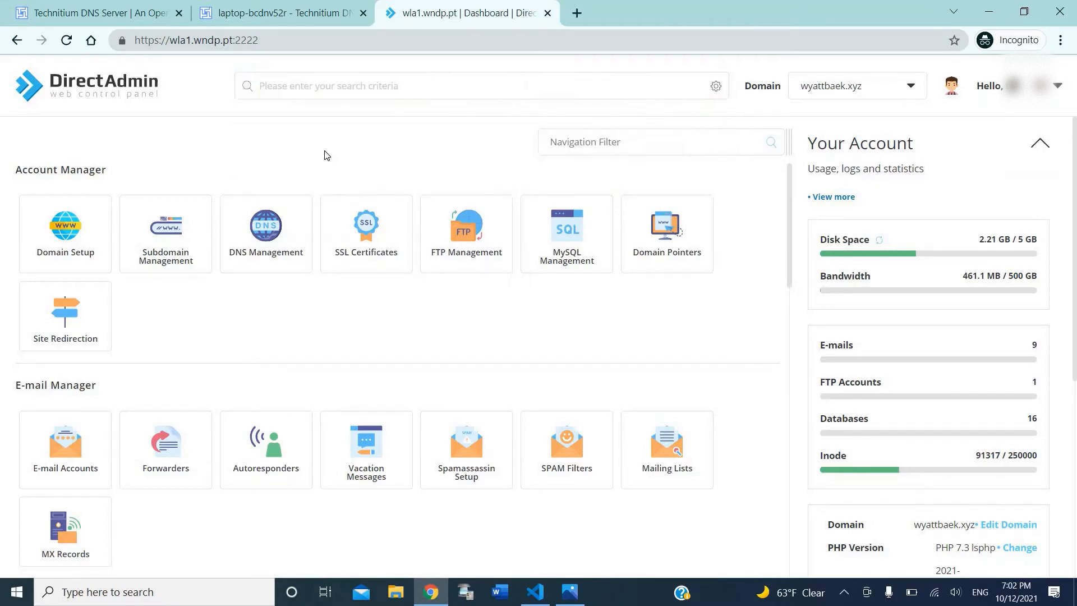
pyautogui.click(105, 93)
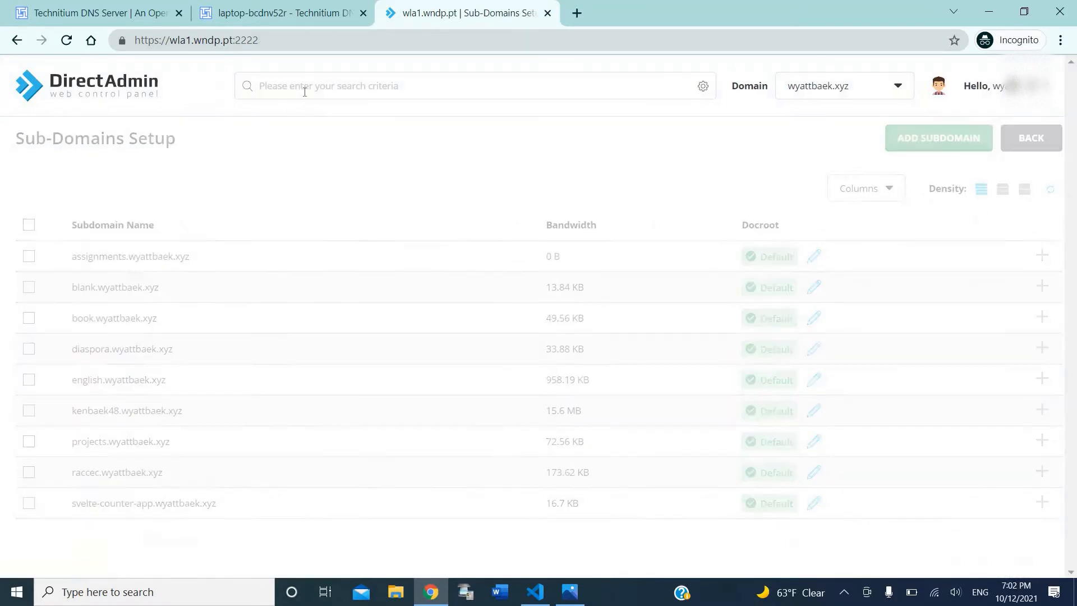
pyautogui.click(304, 92)
pyautogui.write('domain')
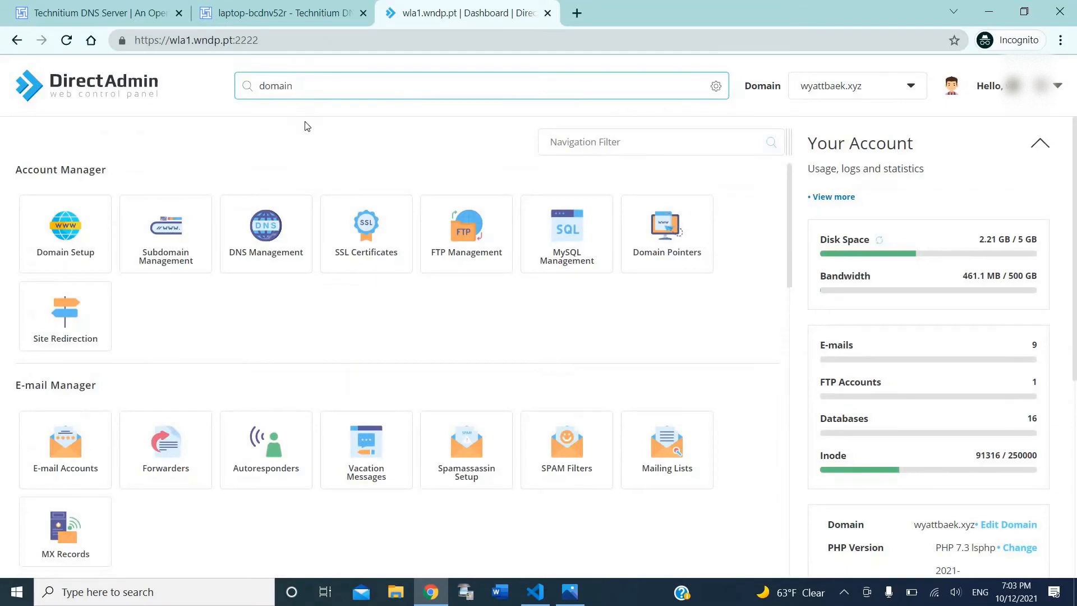
pyautogui.click(311, 136)
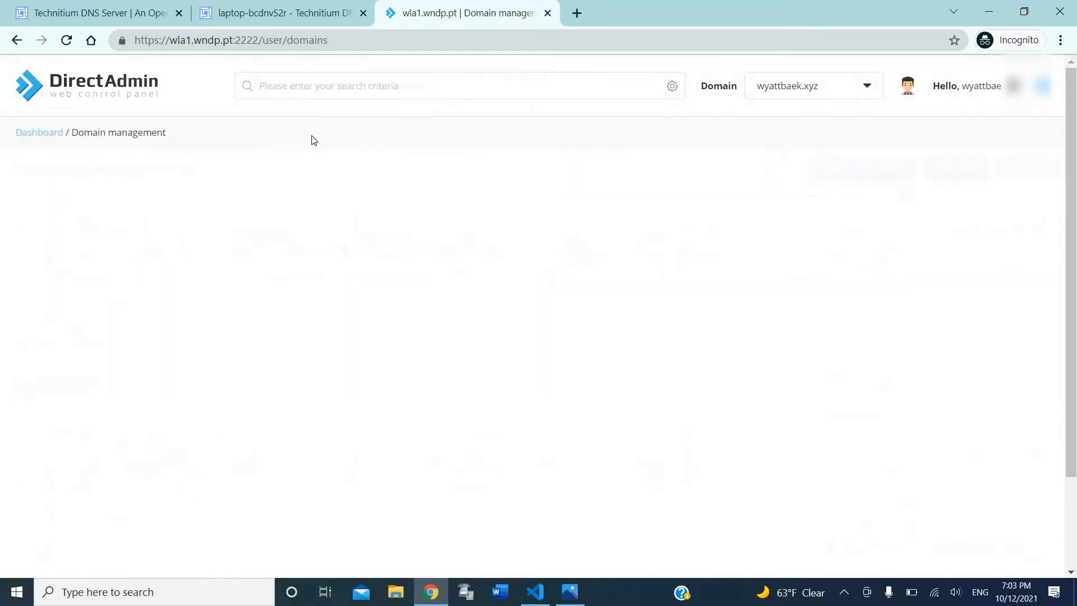
pyautogui.click(961, 169)
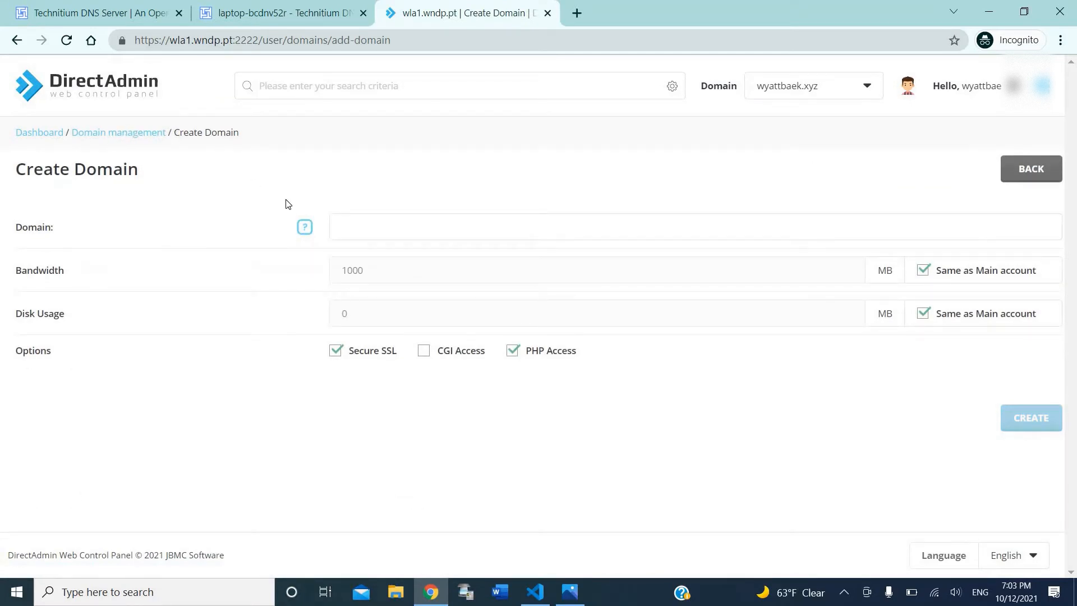
# Step: Copy the channel.wsbstudios zone name from Technitium into the Domain field
pyautogui.click(369, 220)
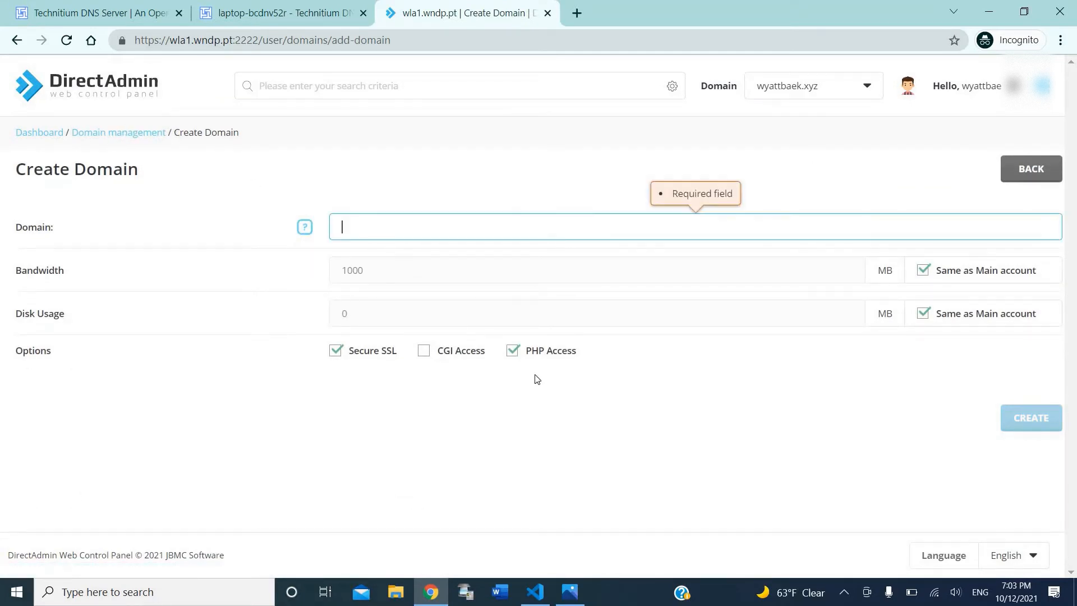
pyautogui.click(153, 8)
pyautogui.click(264, 8)
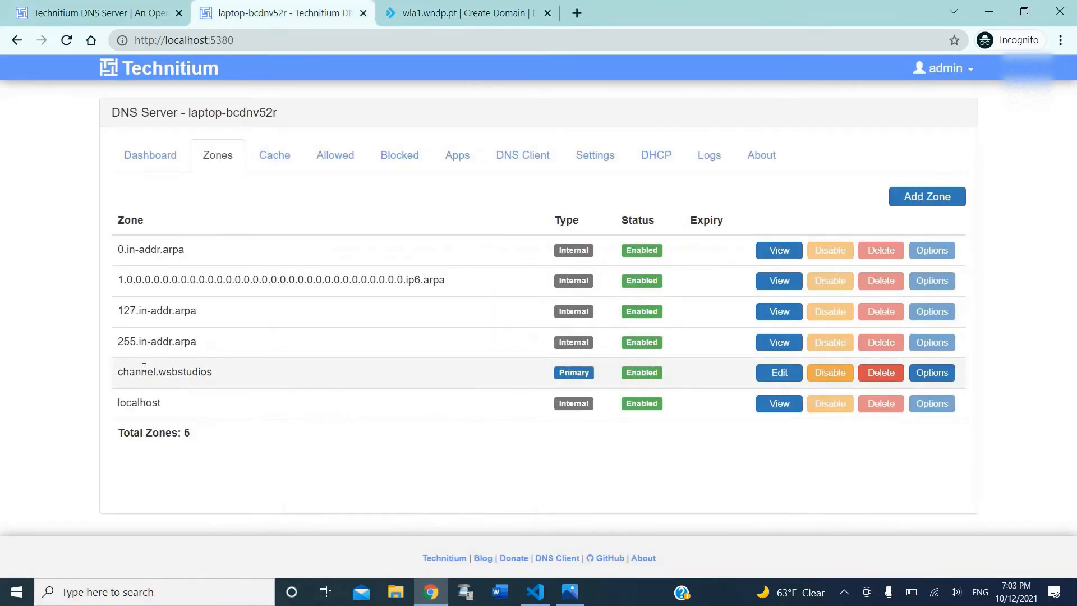
pyautogui.moveTo(117, 371); pyautogui.dragTo(212, 371)
pyautogui.hotkey('ctrl', 'c')
pyautogui.click(466, 13)
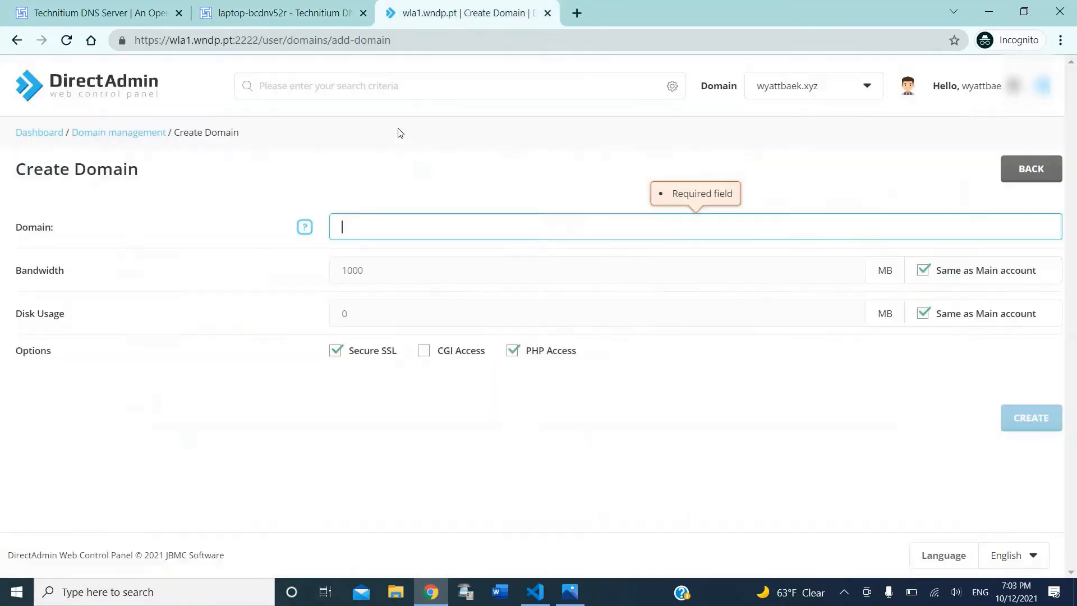
pyautogui.hotkey('ctrl', 'v')
# Step: Create the channel.wsbstudios domain in DirectAdmin
pyautogui.click(386, 267)
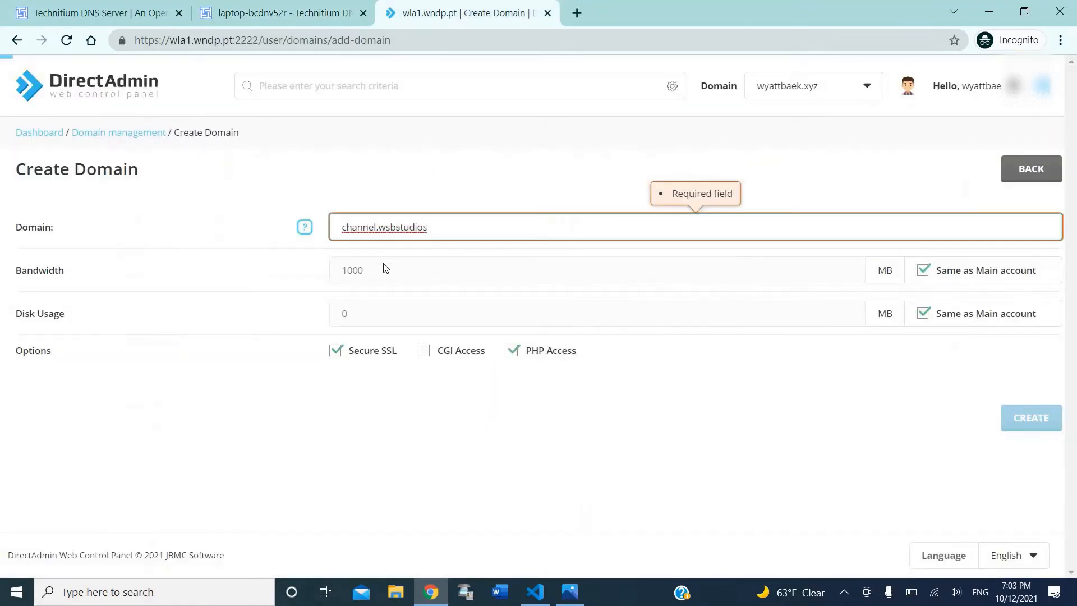
pyautogui.click(368, 231)
pyautogui.click(431, 366)
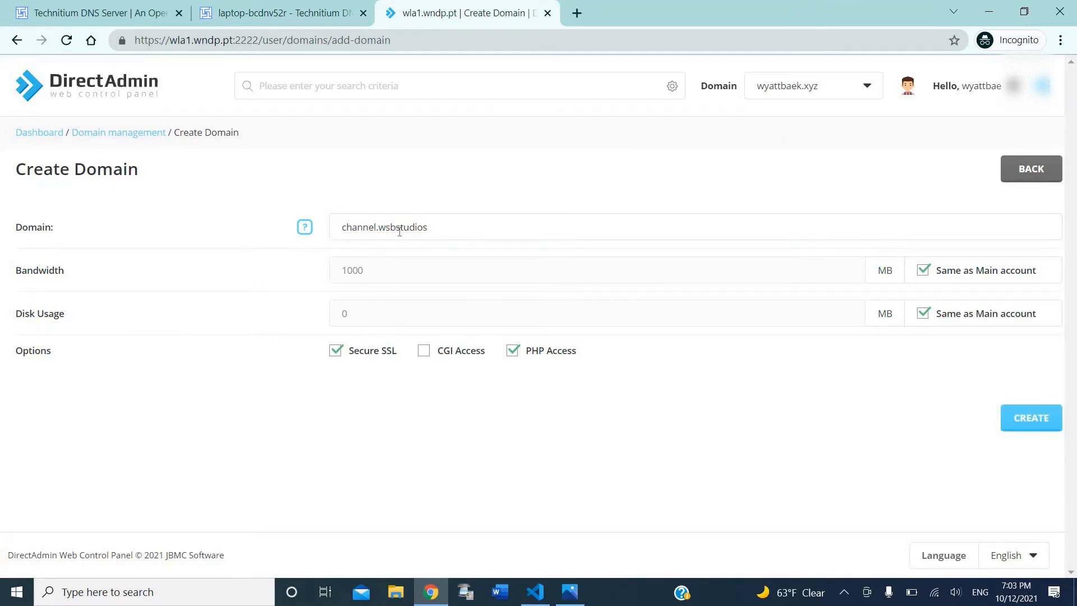
pyautogui.moveTo(431, 228); pyautogui.dragTo(346, 261)
pyautogui.click(724, 122)
pyautogui.click(1028, 423)
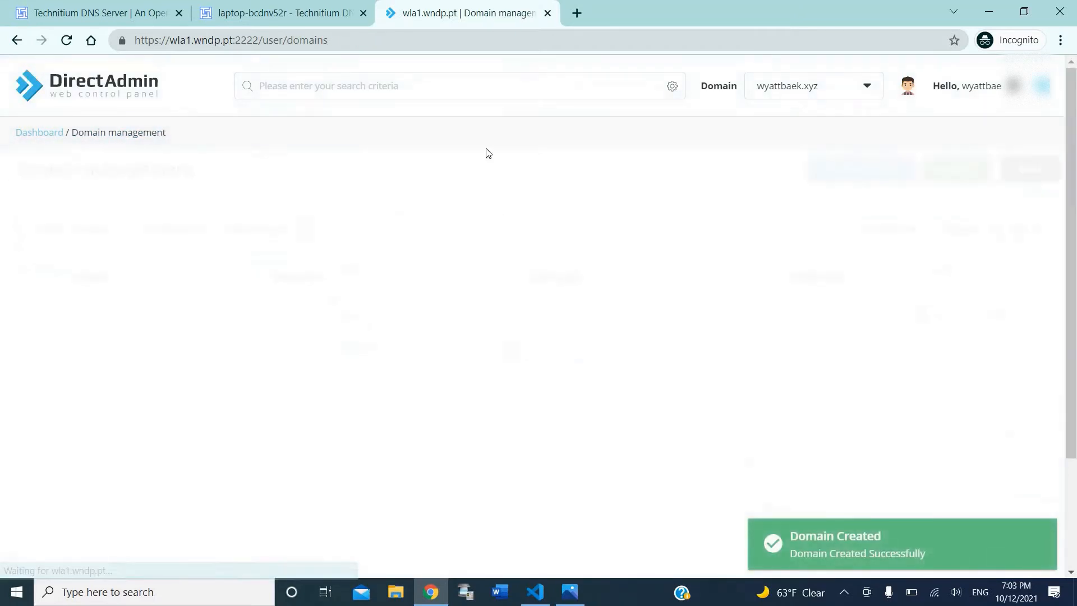
# Step: Search 'file' in the control panel and open File Manager
pyautogui.click(482, 95)
pyautogui.write('file')
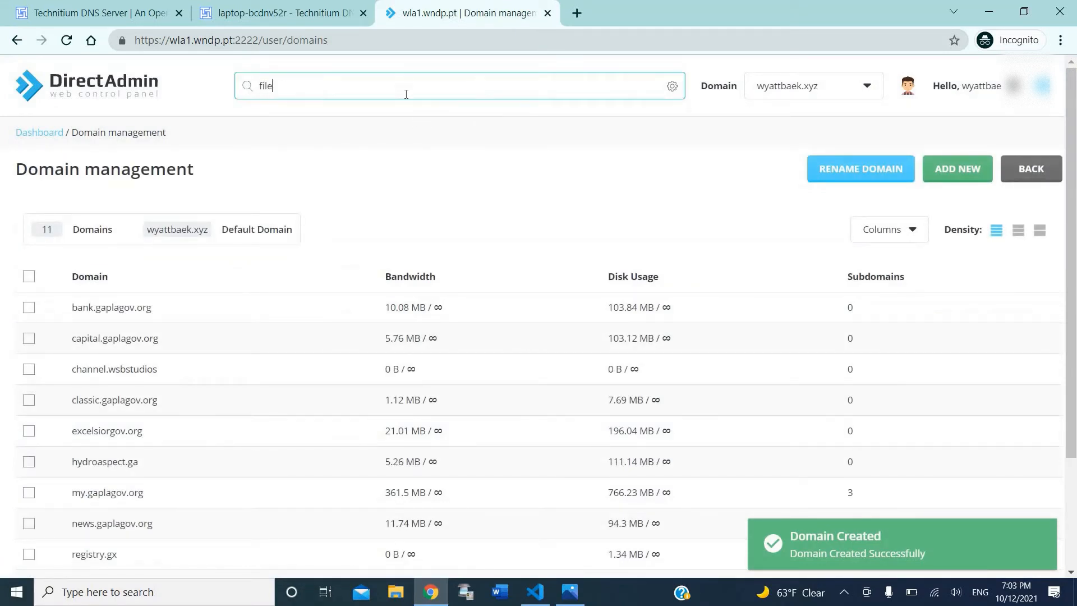
pyautogui.click(398, 110)
# Step: Open the public_html folder of the channel.wsbstudios domain in File Manager
pyautogui.click(548, 13)
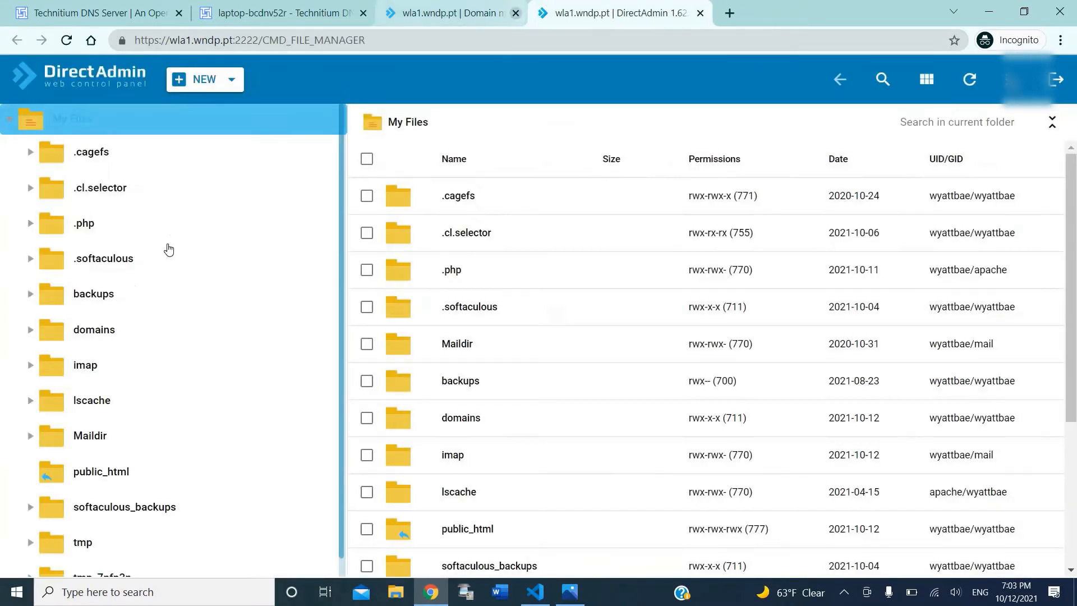
pyautogui.scroll(-3, 140, 381)
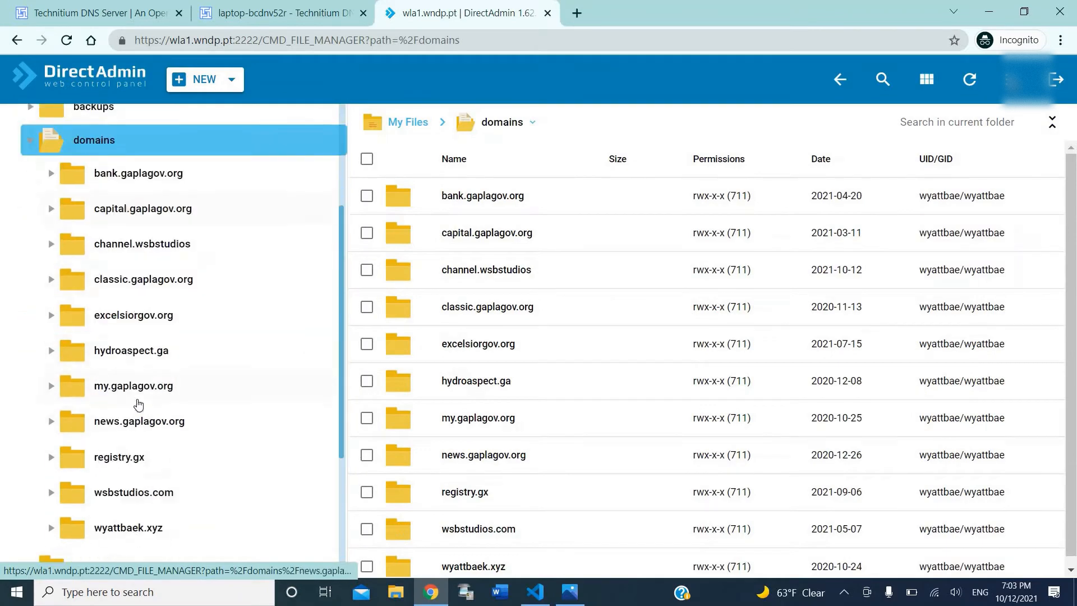
pyautogui.scroll(1, 152, 393)
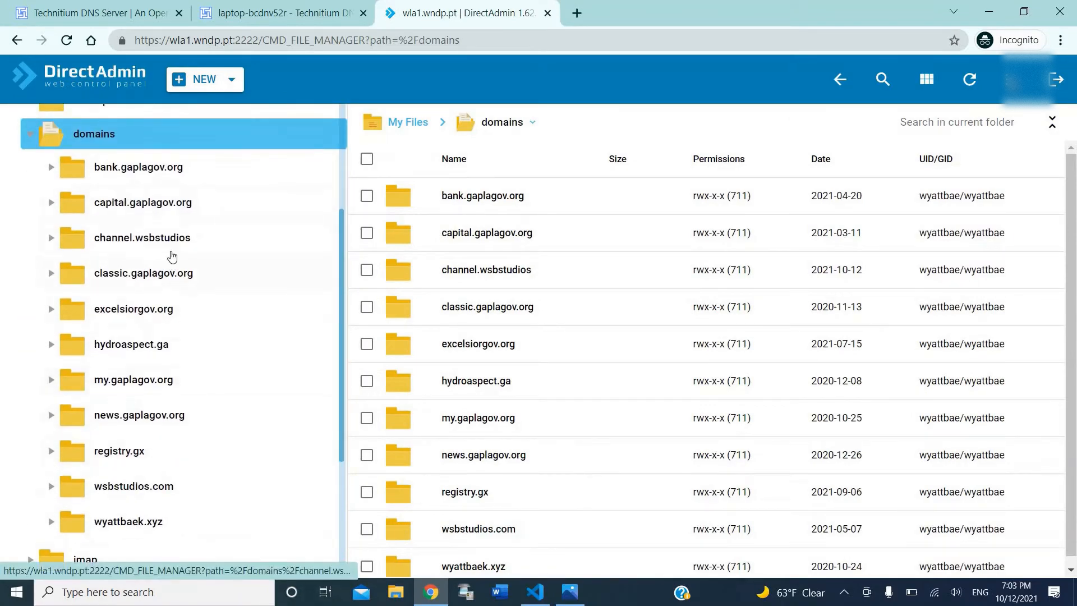
pyautogui.click(171, 247)
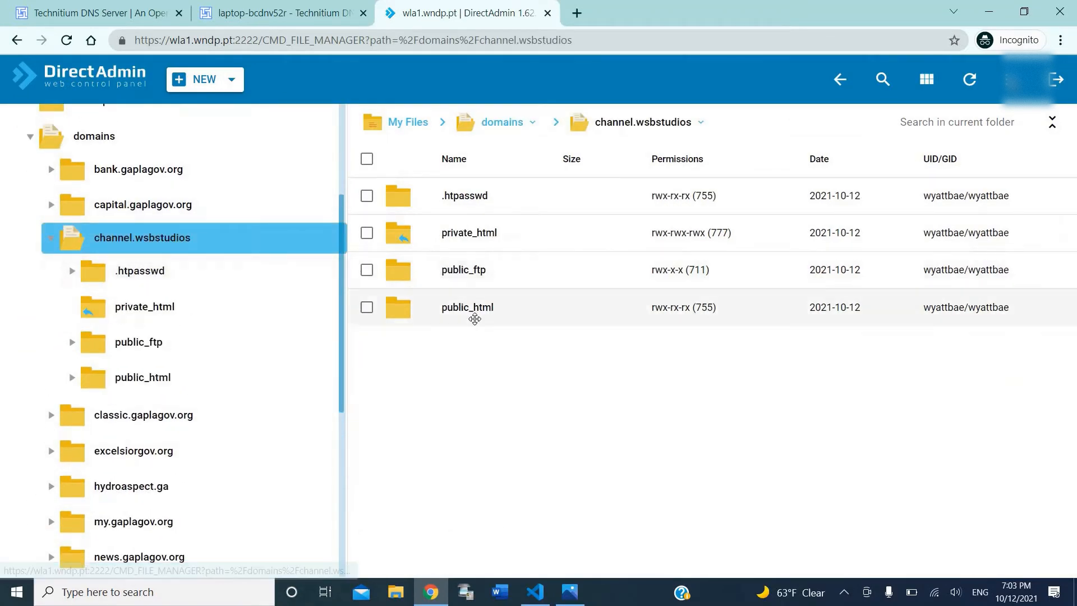
pyautogui.doubleClick(474, 311)
# Step: Delete the seven default files from 400.shtml through logo.png, keeping cgi-bin
pyautogui.click(219, 76)
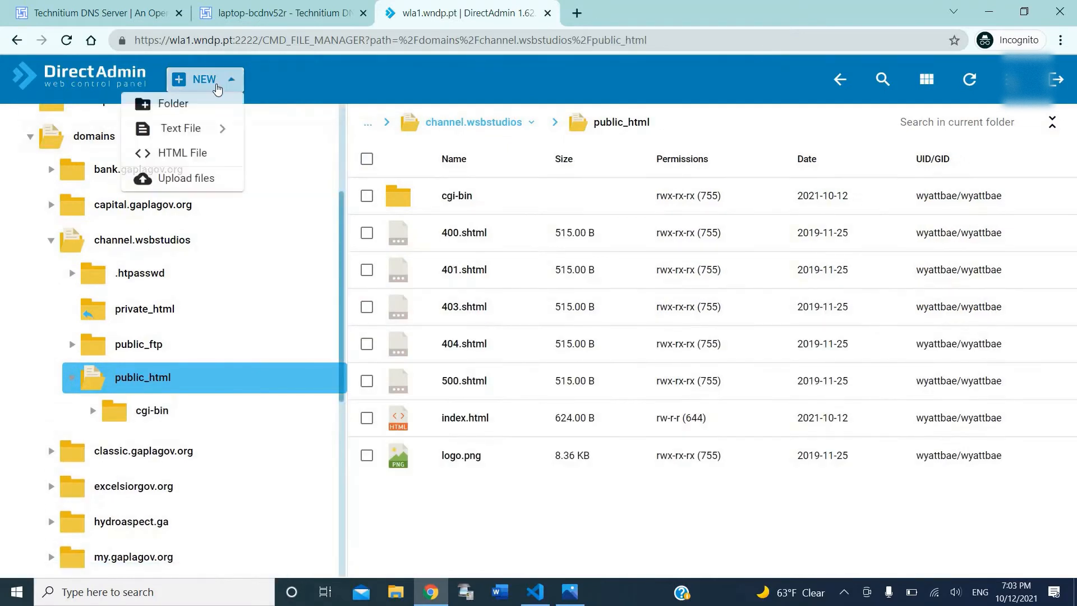
pyautogui.click(464, 232)
pyautogui.keyDown('shift'); pyautogui.click(461, 455); pyautogui.keyUp('shift')
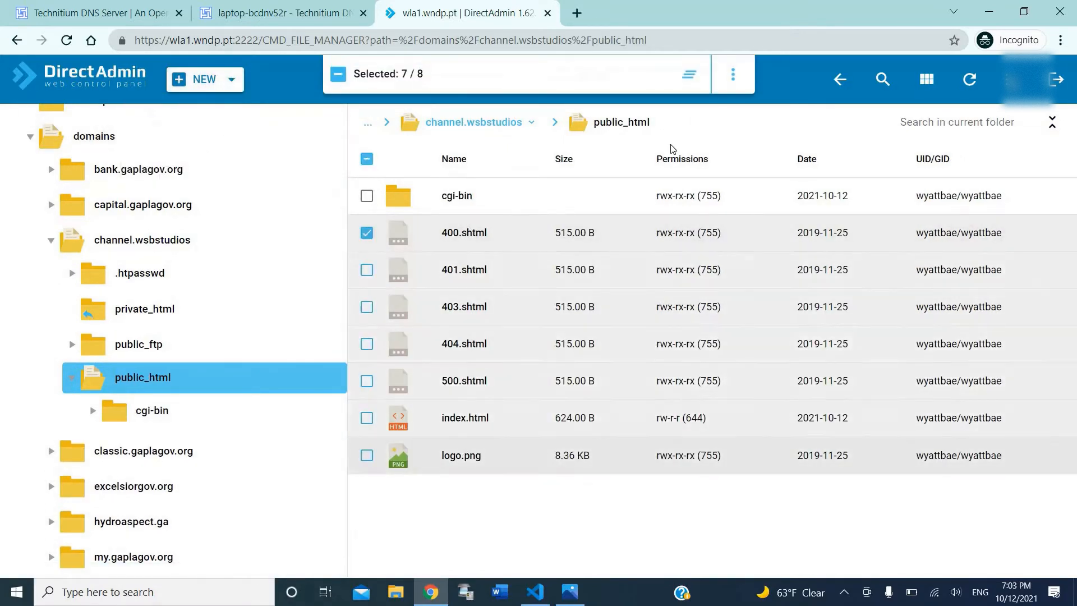
pyautogui.click(732, 74)
pyautogui.click(746, 180)
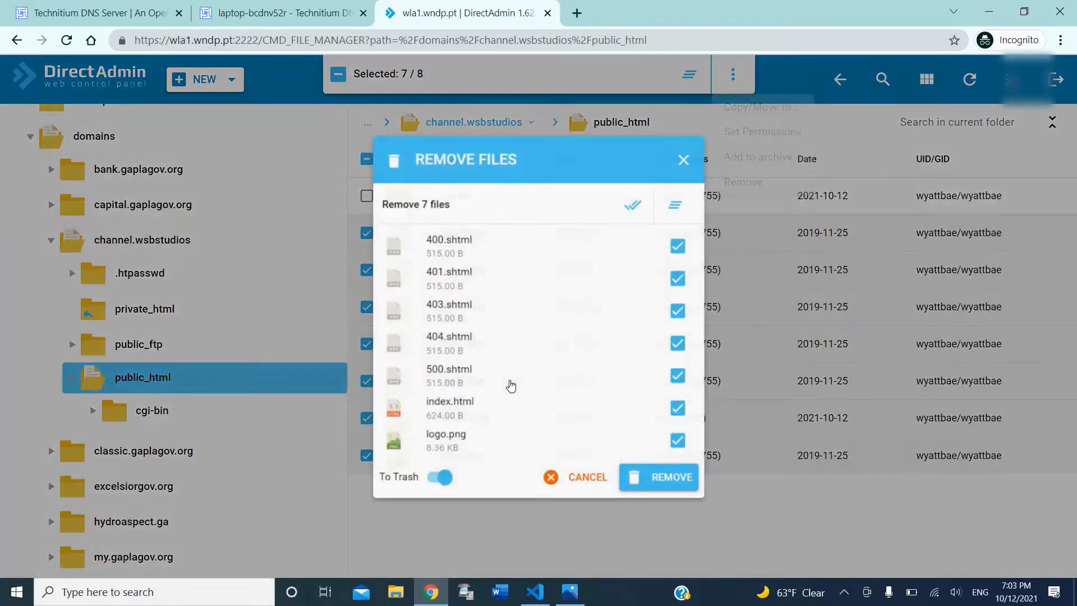
pyautogui.click(662, 484)
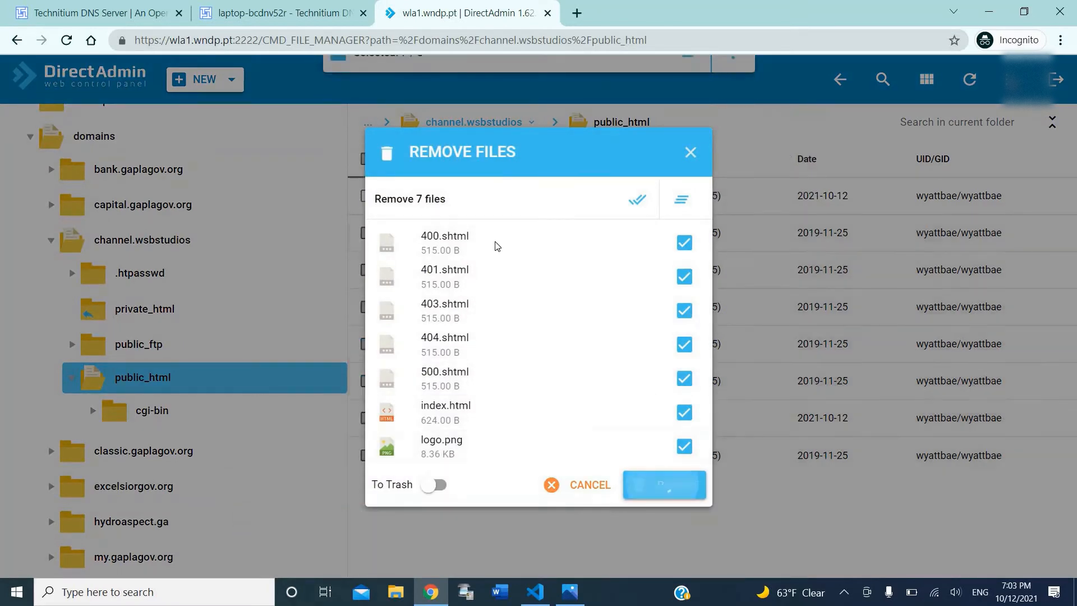
# Step: Upload index.html from Downloads > New Localhost into public_html
pyautogui.click(212, 77)
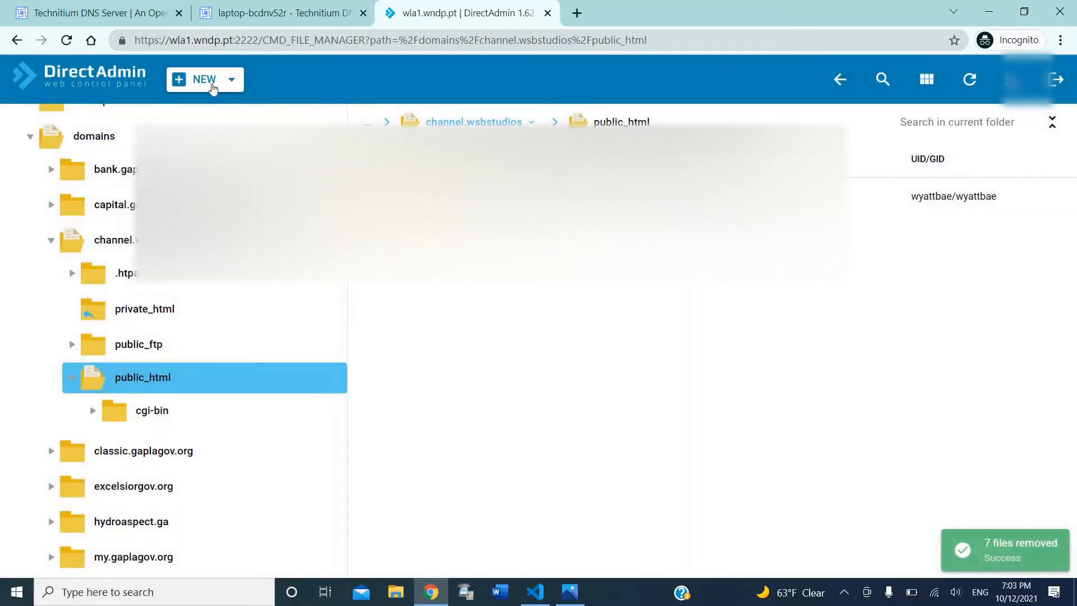
pyautogui.click(169, 180)
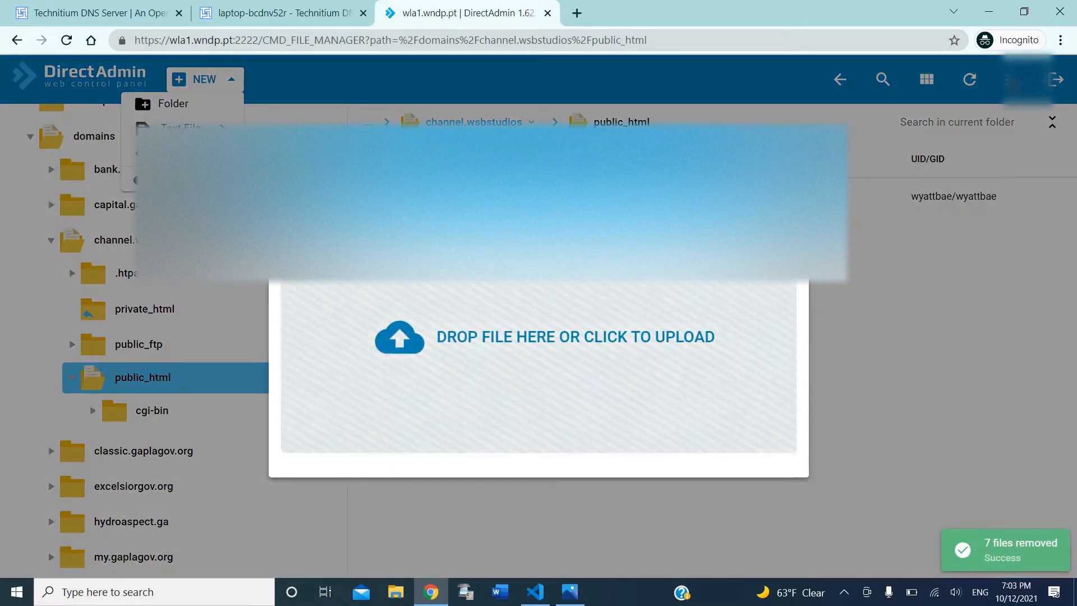
pyautogui.click(539, 337)
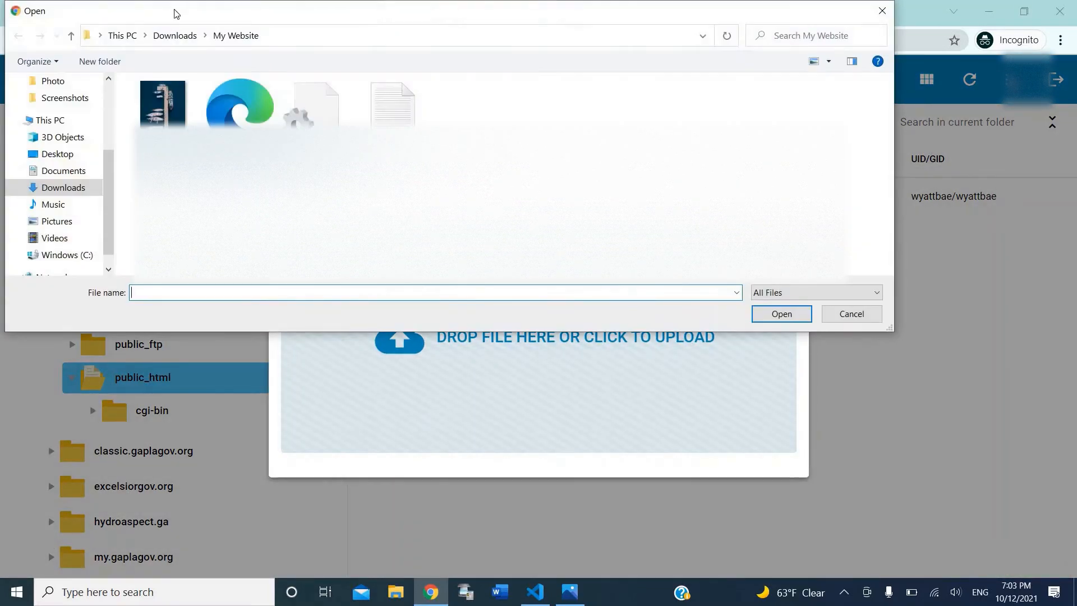
pyautogui.click(182, 35)
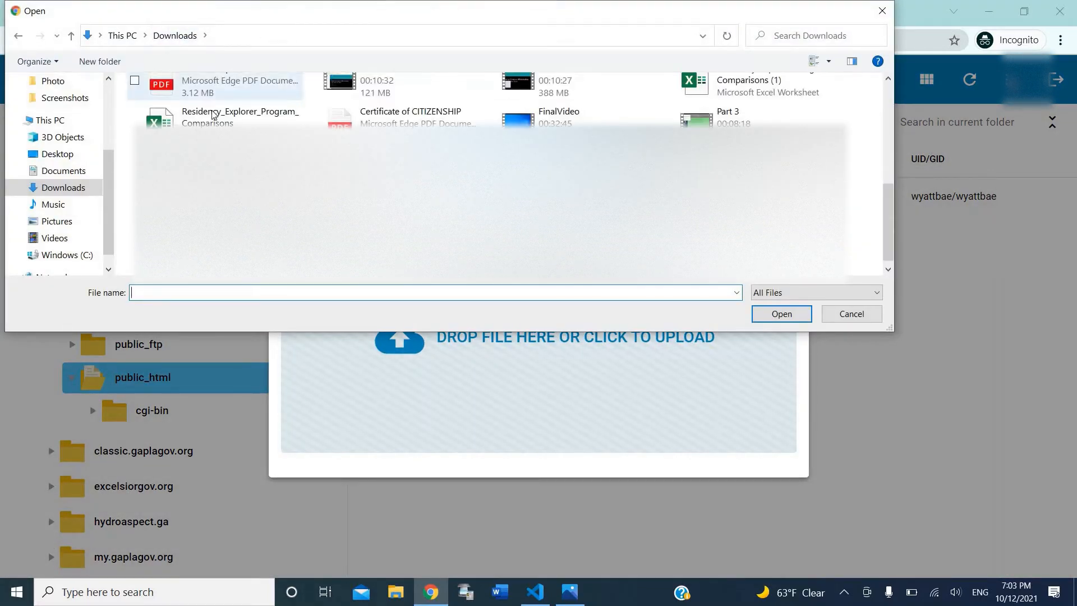
pyautogui.scroll(6, 264, 113)
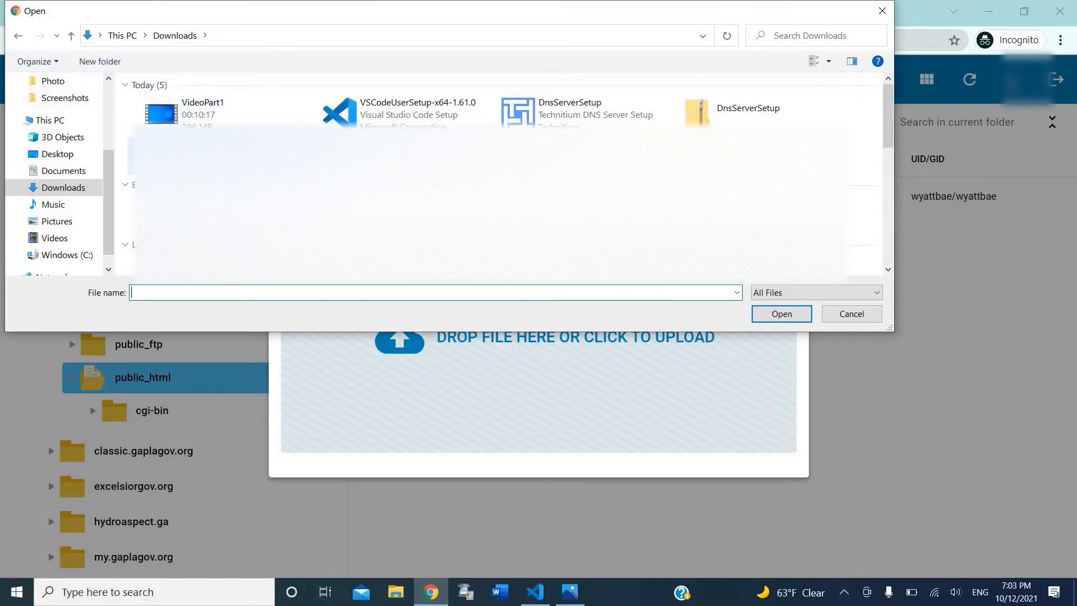
pyautogui.doubleClick(185, 151)
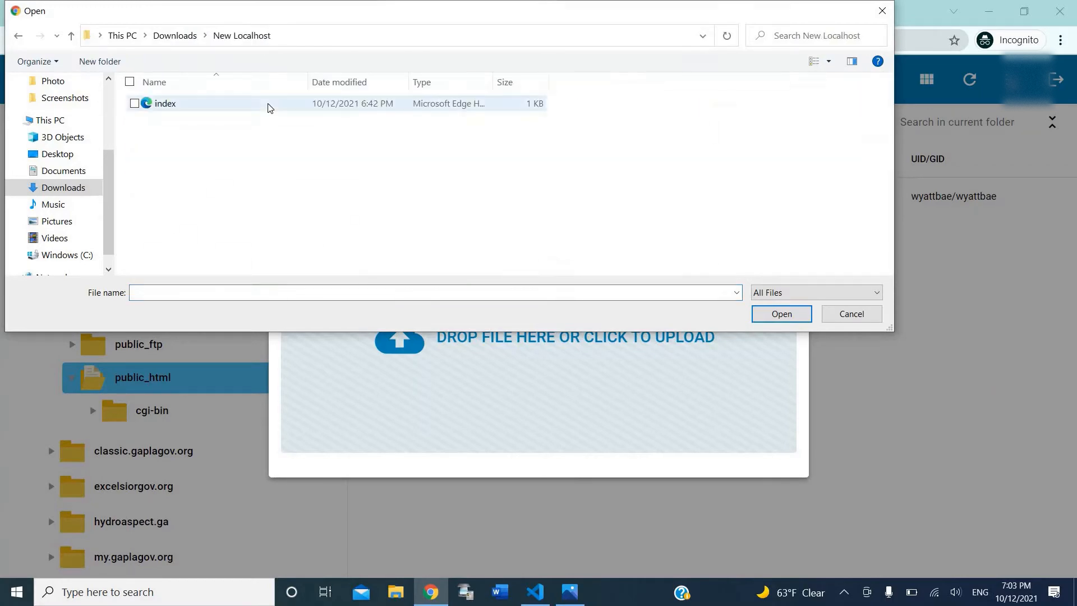
pyautogui.doubleClick(269, 106)
pyautogui.click(780, 378)
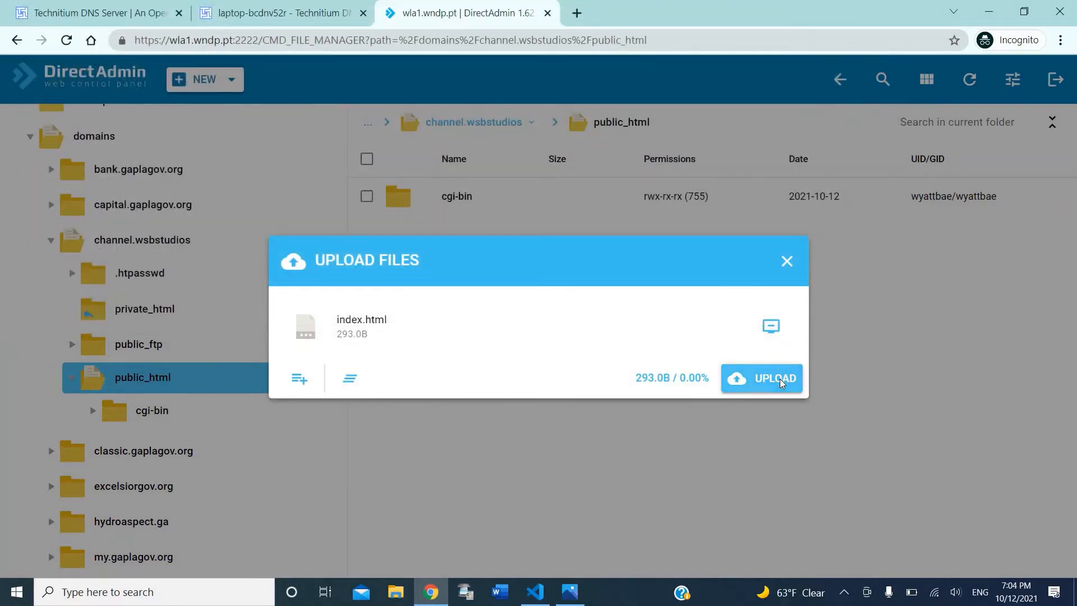
pyautogui.click(684, 467)
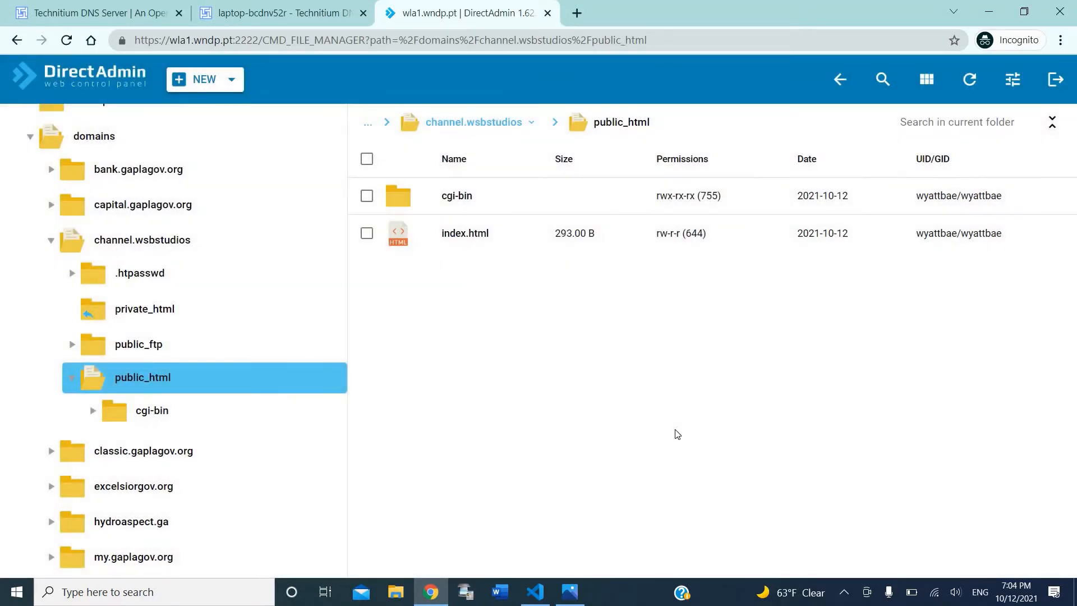
# Step: Open the channel.wsbstudios zone in Technitium and edit its 127.0.0.1 A record
pyautogui.hotkey('ctrl', 'w')
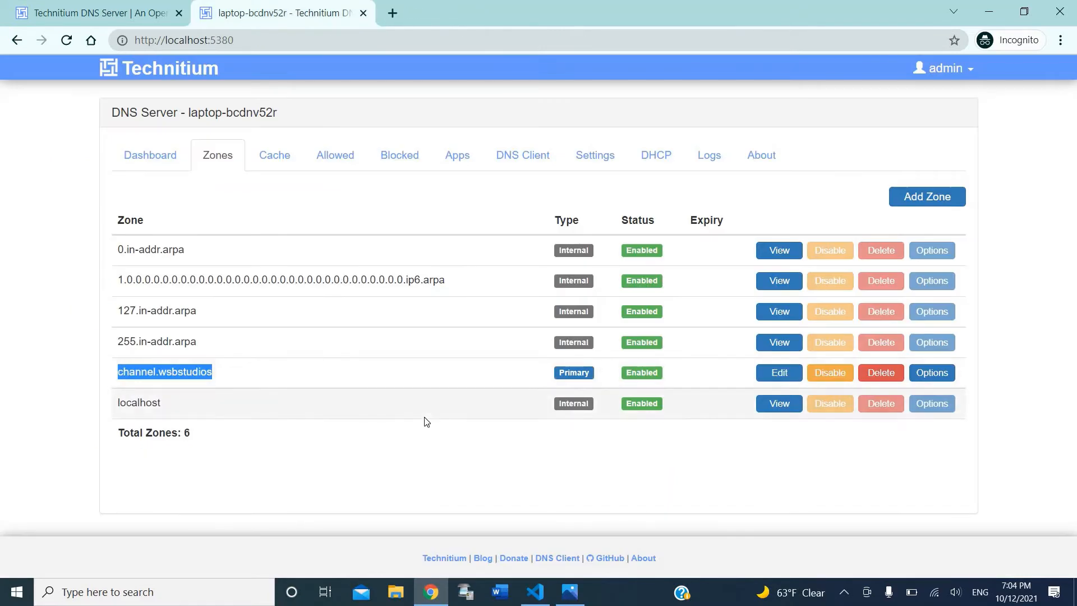
pyautogui.click(784, 373)
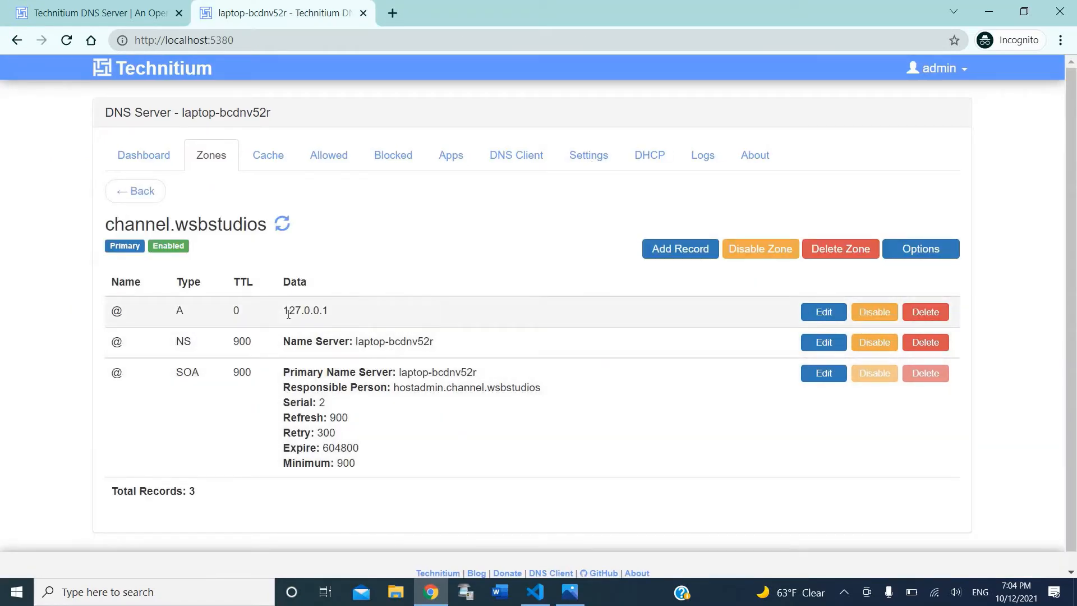
pyautogui.moveTo(283, 311); pyautogui.dragTo(331, 311)
pyautogui.click(756, 336)
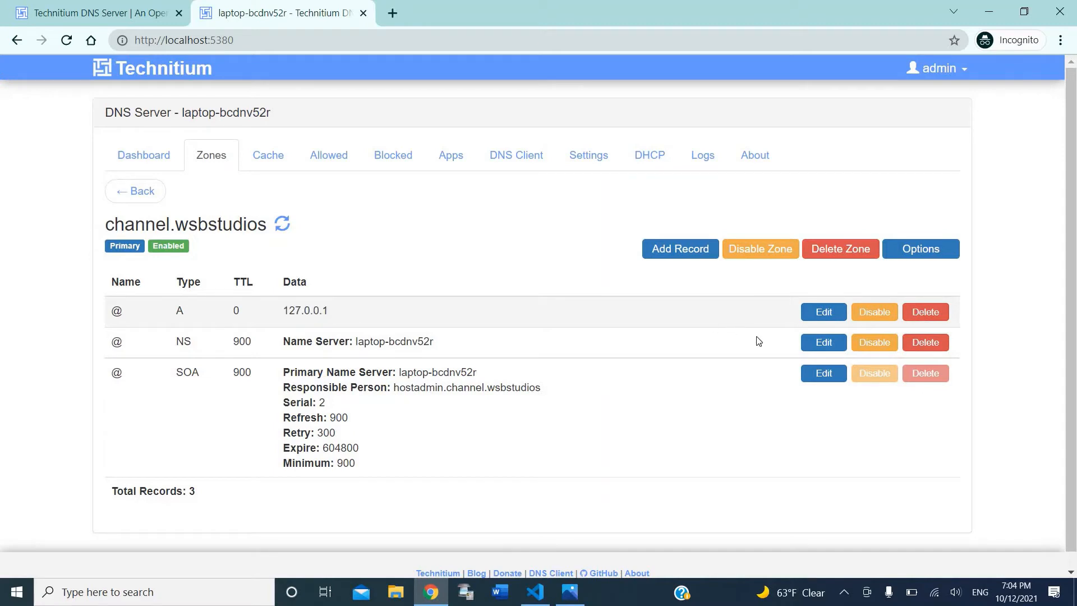
pyautogui.click(819, 320)
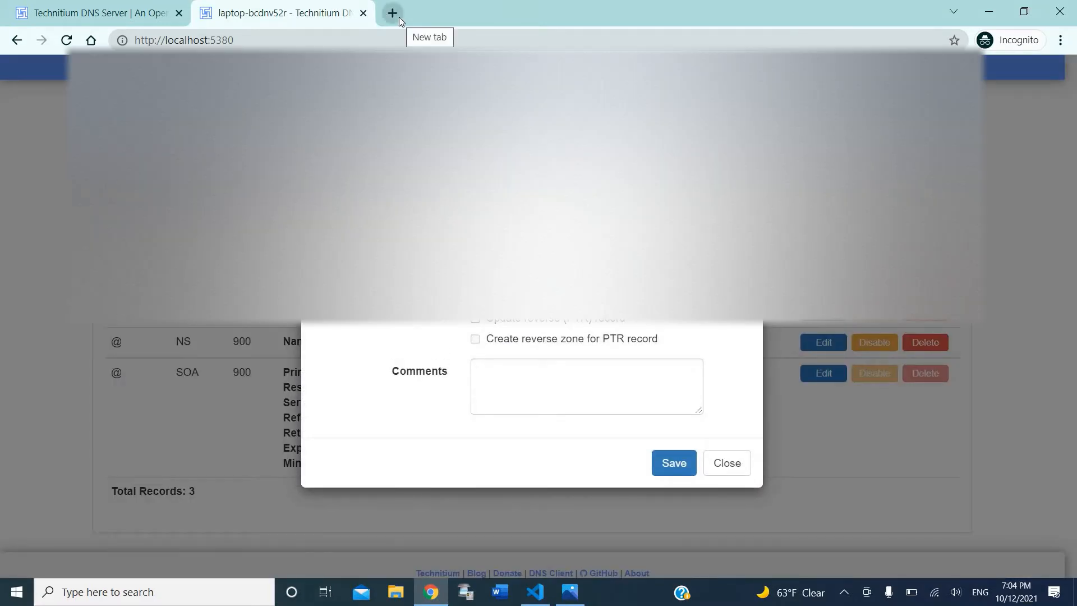
pyautogui.click(399, 17)
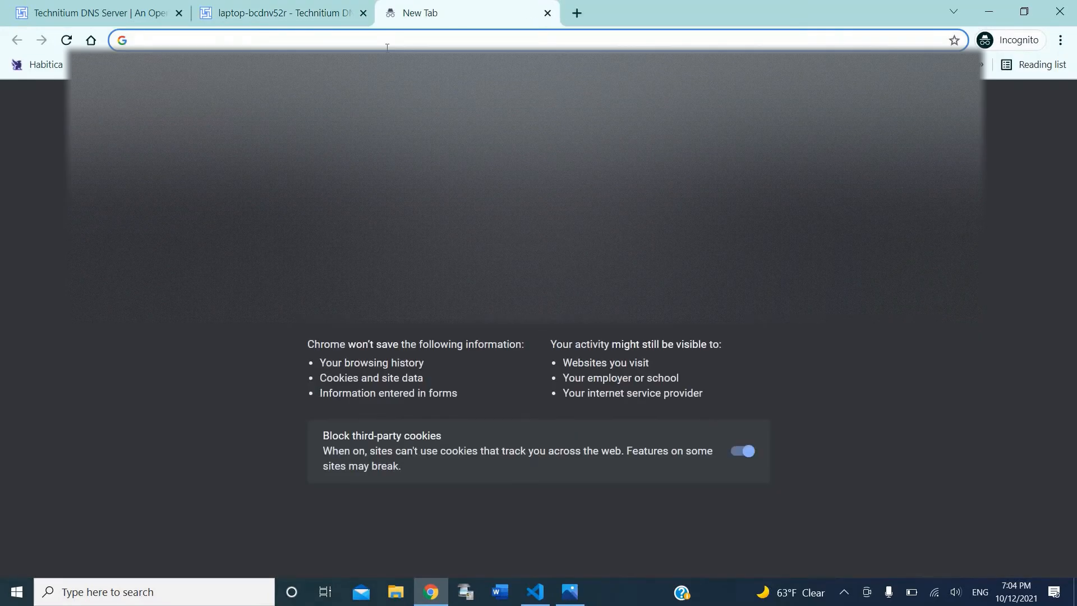
# Step: Log in to the HostKoala client area with the account e-mail and password
pyautogui.write('hostkoala.com')
pyautogui.press('Return')
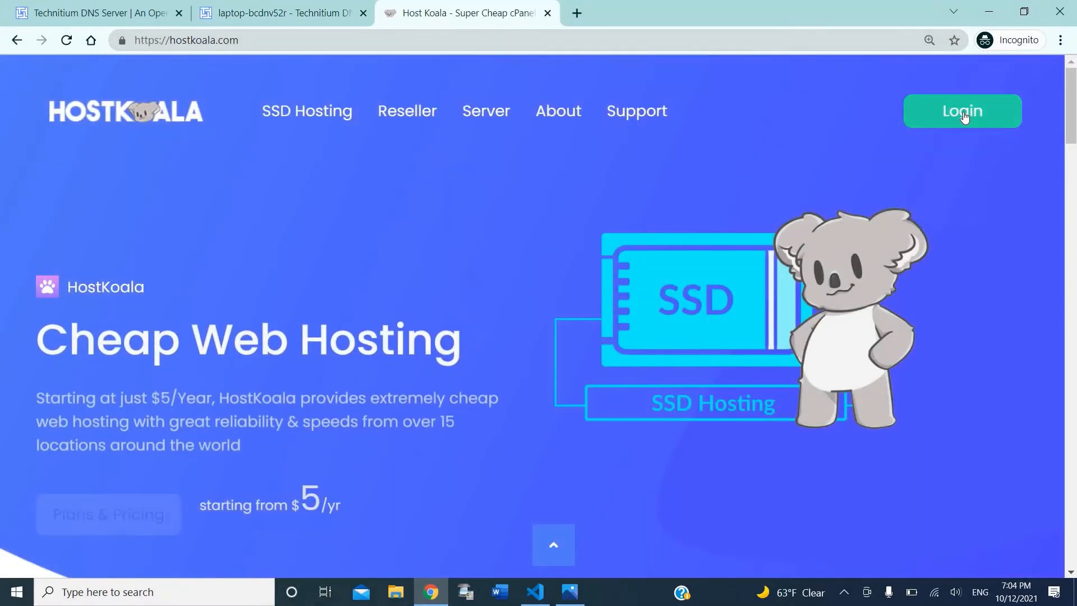
pyautogui.click(963, 112)
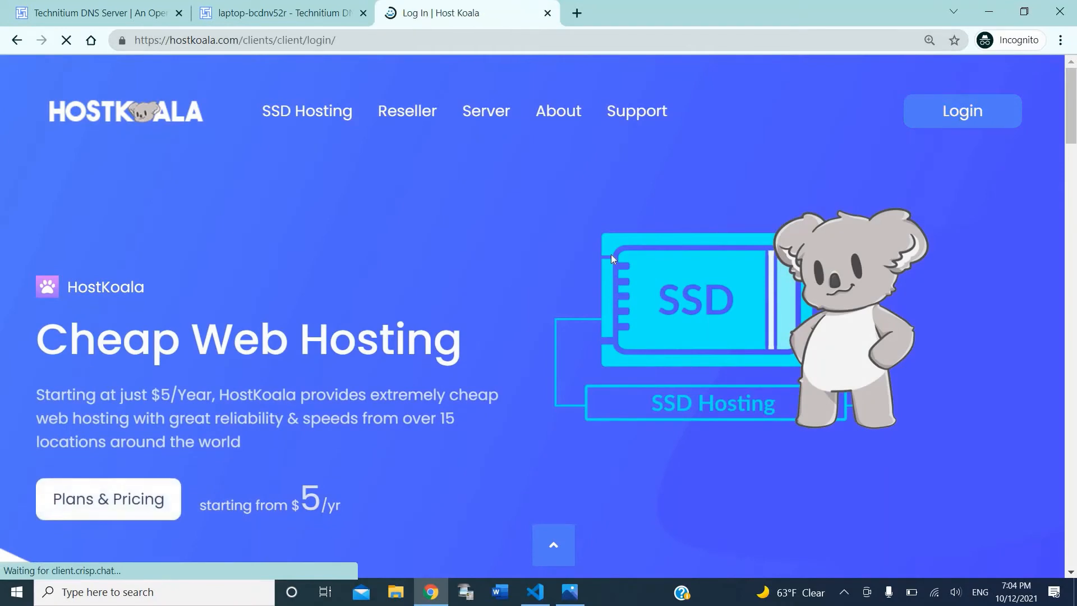
pyautogui.scroll(-1, 465, 351)
pyautogui.scroll(-3, 465, 352)
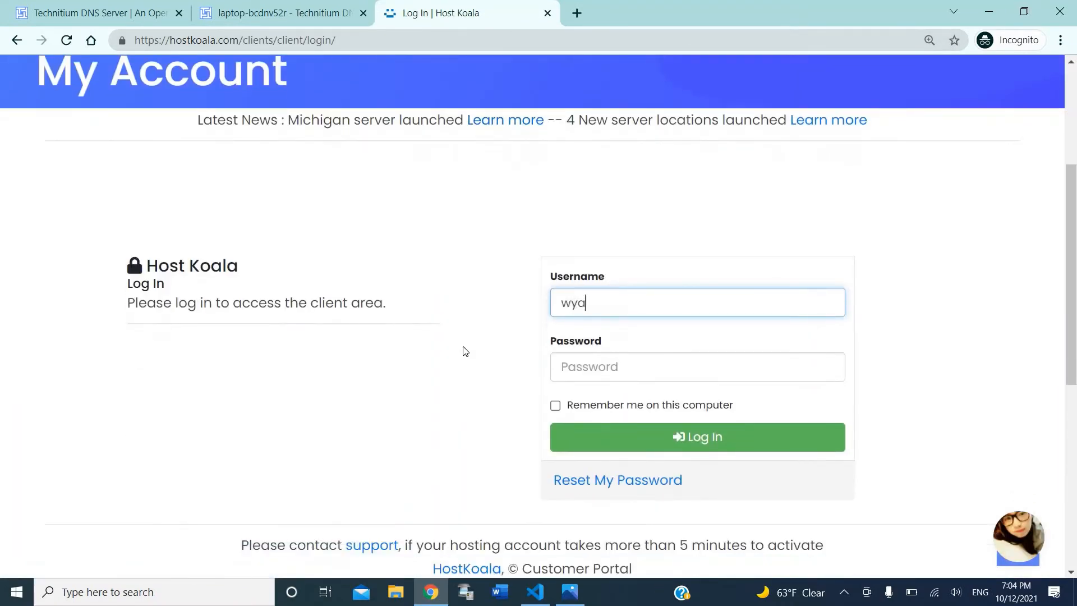
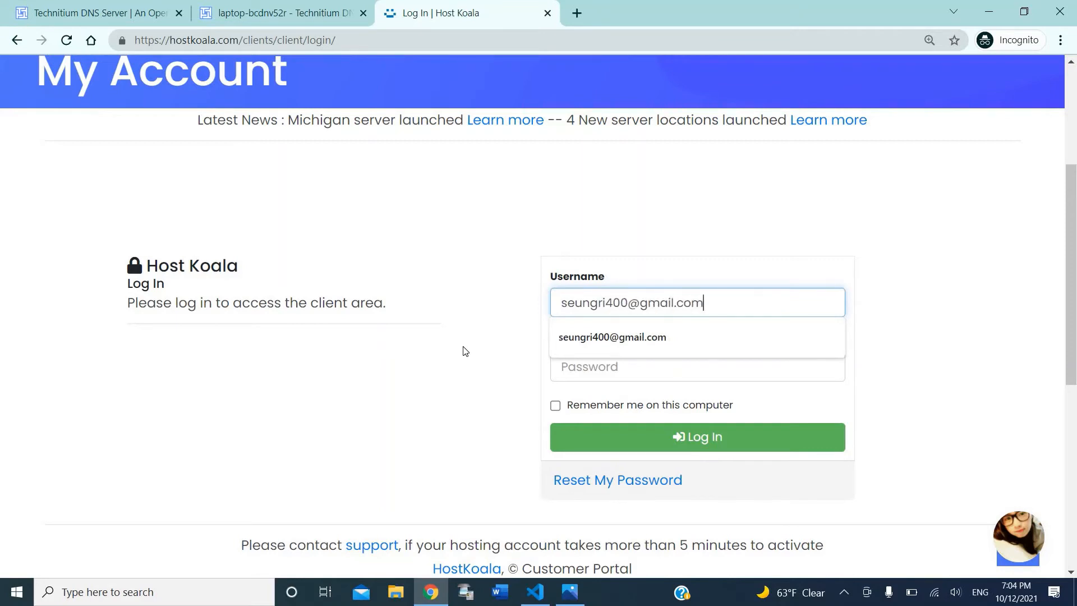
pyautogui.press('Tab')
pyautogui.write('••••')
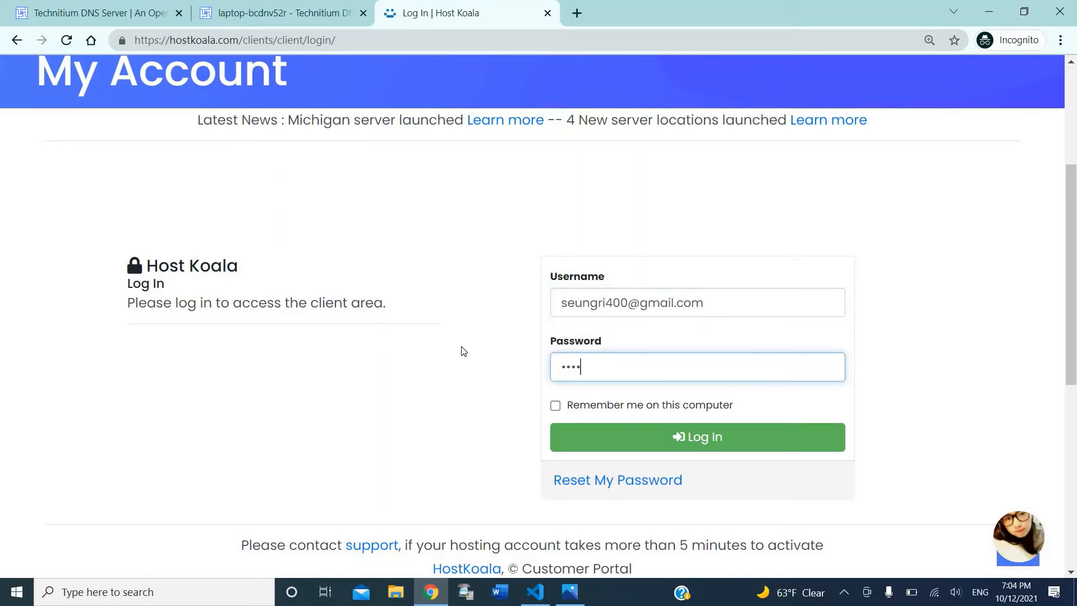
pyautogui.write('•••••')
pyautogui.press('Return')
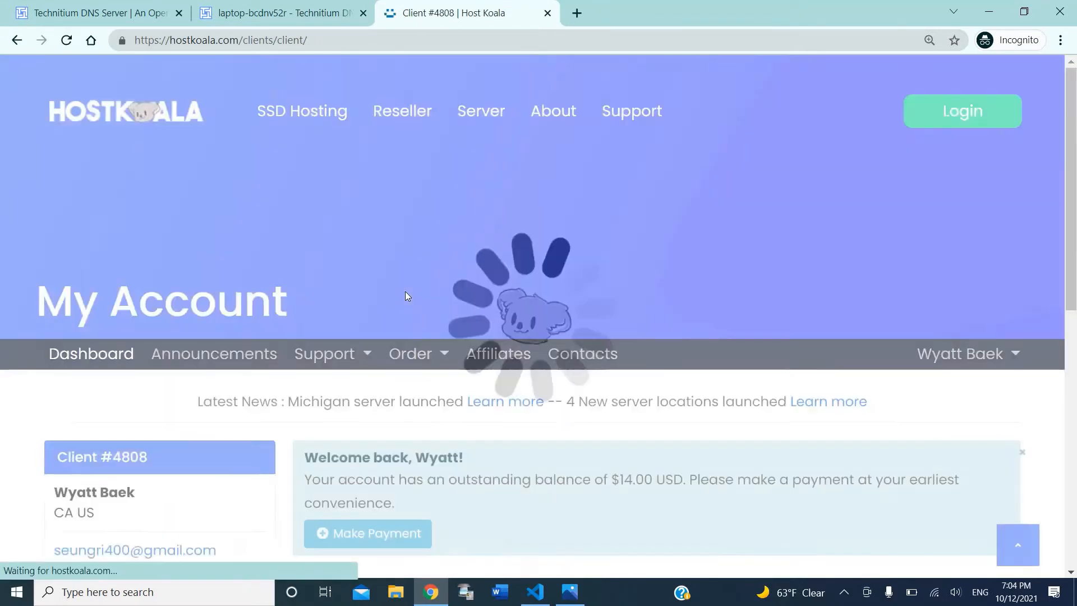
# Step: Open the hosting plan's management page, then return to the client overview
pyautogui.scroll(-3, 406, 295)
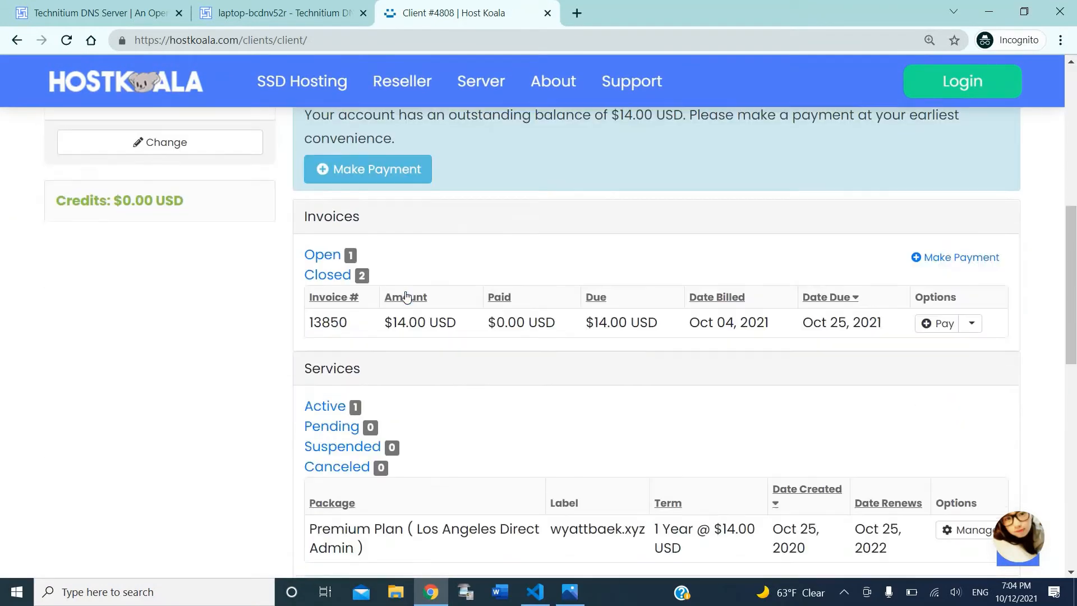
pyautogui.scroll(1, 407, 295)
pyautogui.scroll(1, 405, 292)
pyautogui.scroll(-4, 405, 291)
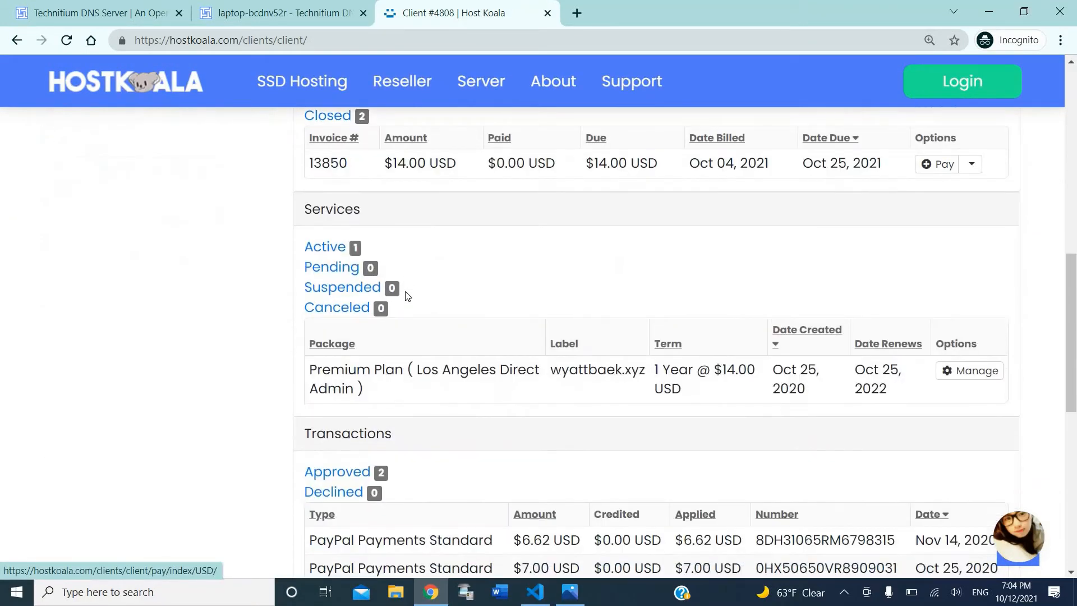
pyautogui.scroll(2, 407, 296)
pyautogui.scroll(-5, 407, 295)
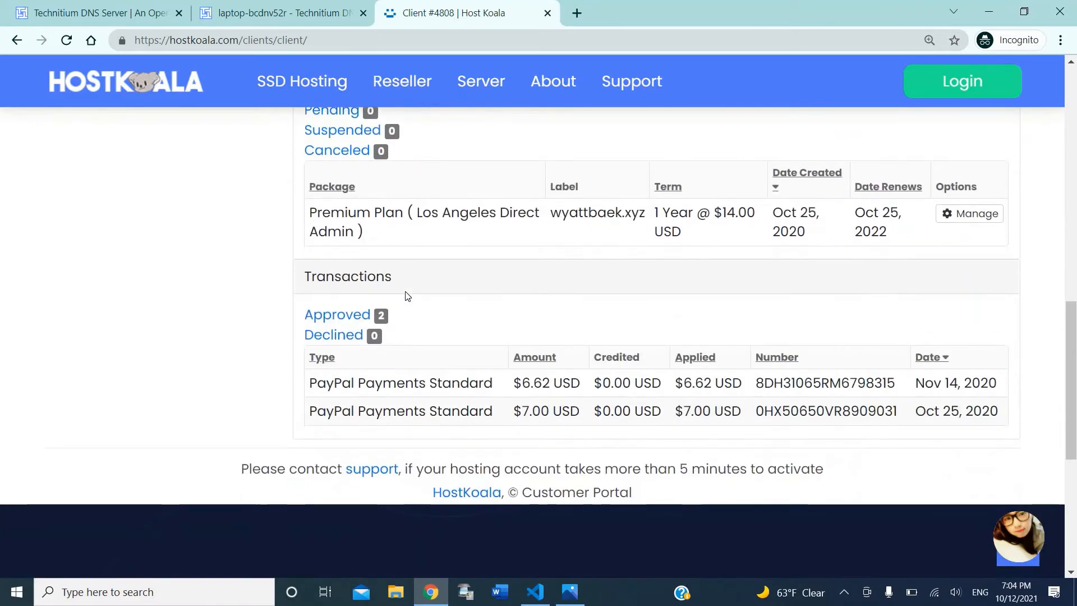
pyautogui.scroll(1, 408, 296)
pyautogui.click(953, 287)
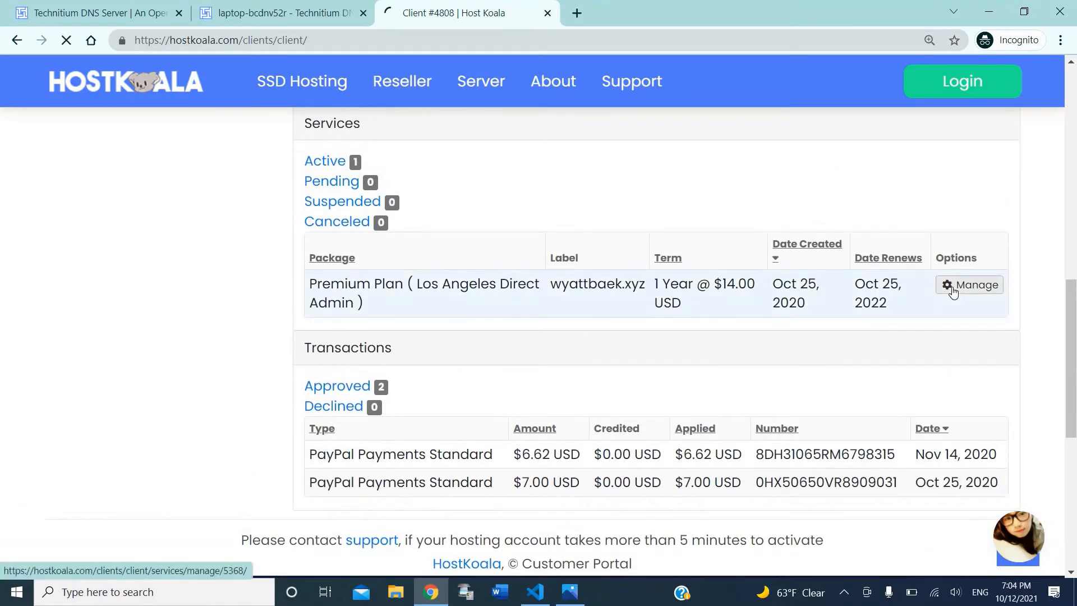
pyautogui.scroll(-5, 143, 98)
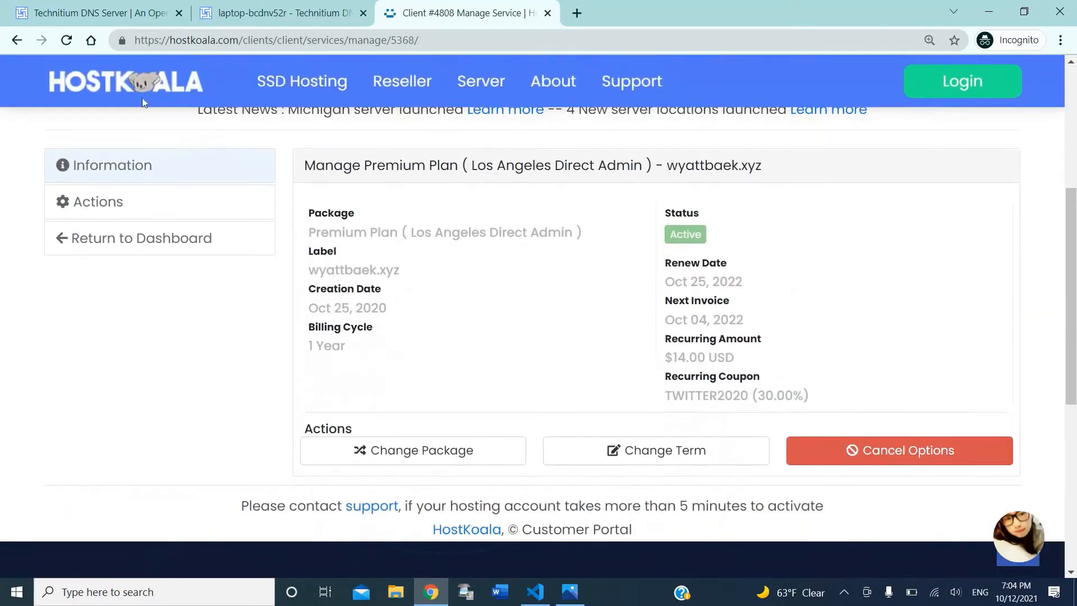
pyautogui.click(17, 40)
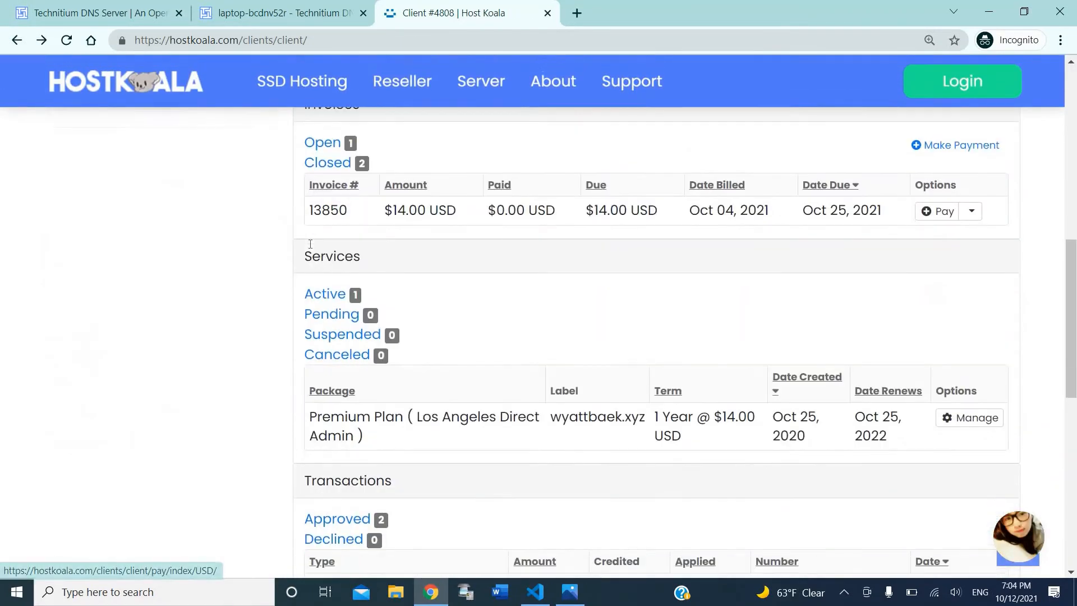
# Step: Expand the Premium Plan login details and select the server IP 104.194.8.8
pyautogui.scroll(-3, 310, 243)
pyautogui.scroll(7, 310, 243)
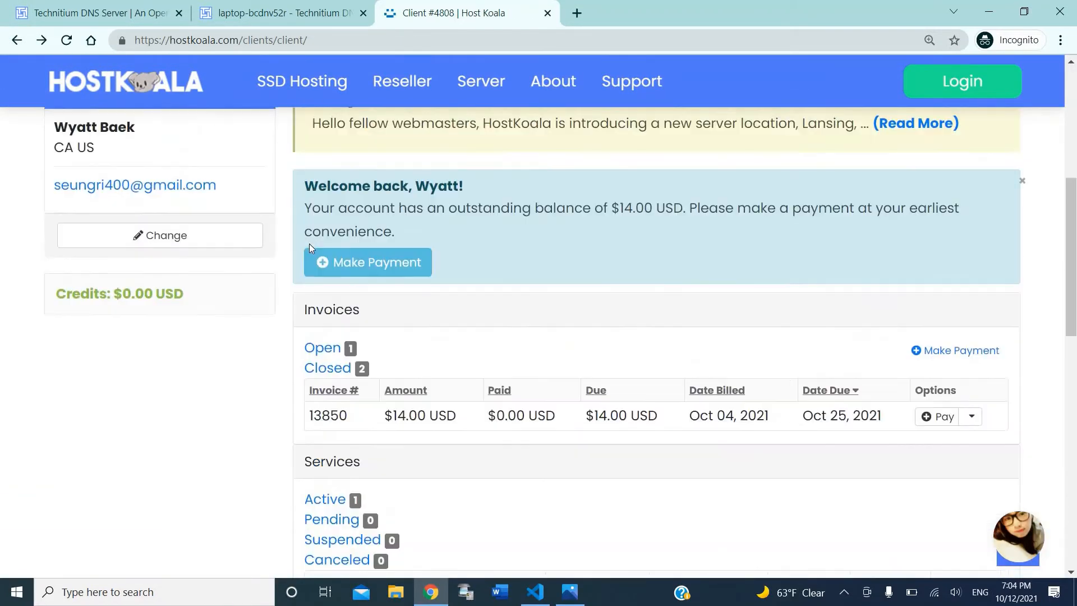
pyautogui.scroll(4, 310, 247)
pyautogui.scroll(-5, 793, 370)
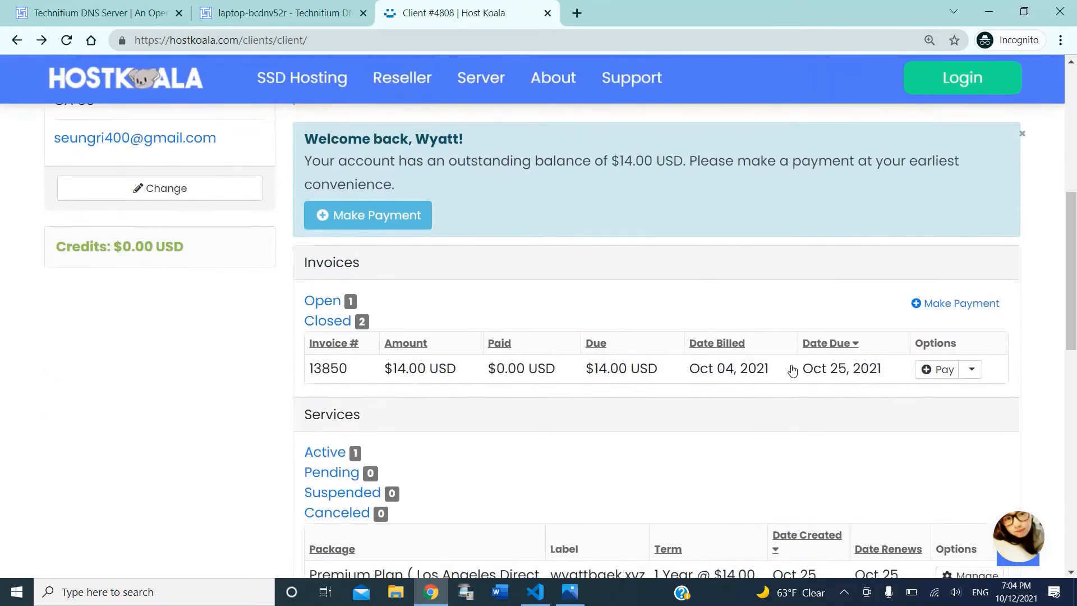
pyautogui.scroll(-4, 765, 392)
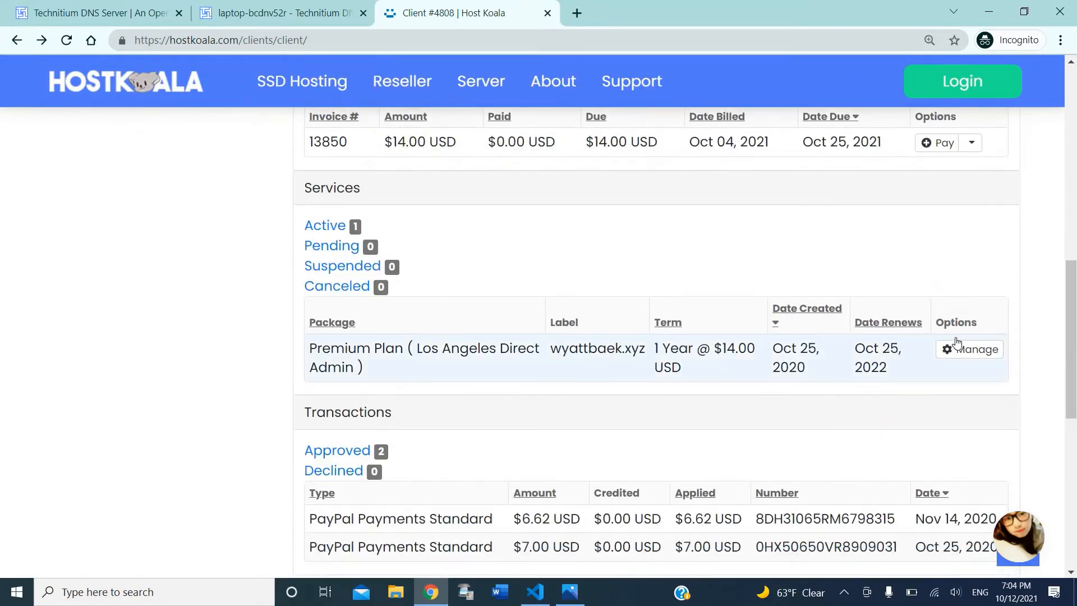
pyautogui.click(457, 371)
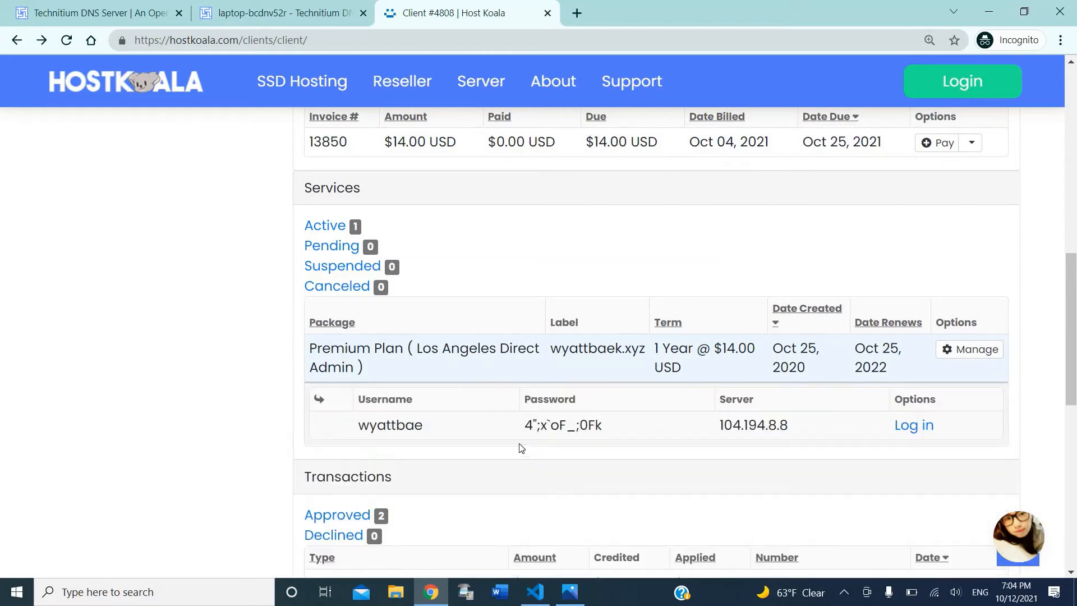
pyautogui.scroll(-2, 733, 315)
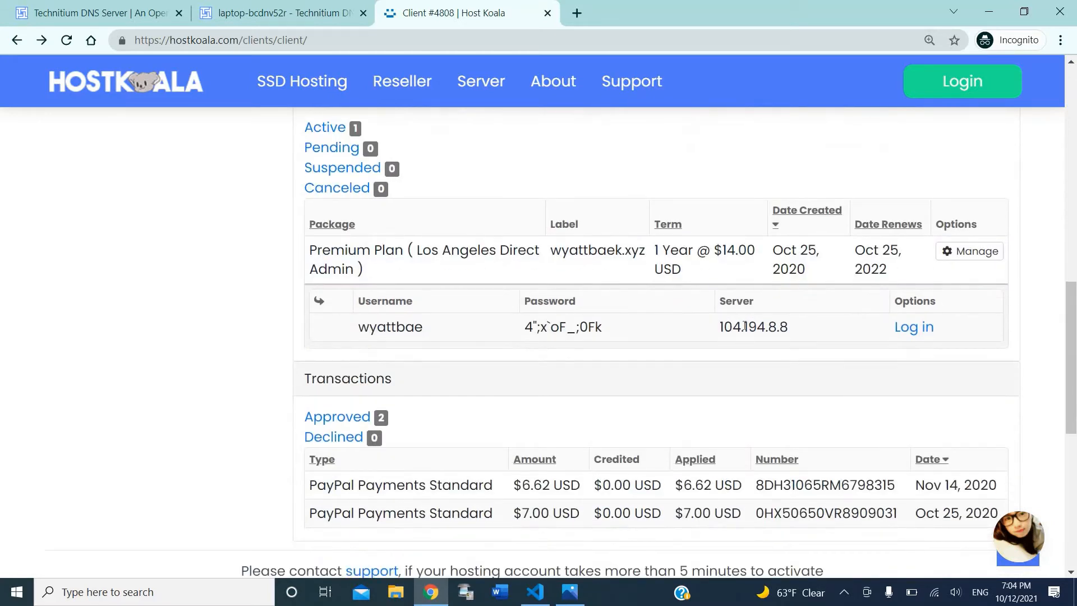
pyautogui.moveTo(719, 327); pyautogui.dragTo(788, 325)
pyautogui.hotkey('ctrl', 'c')
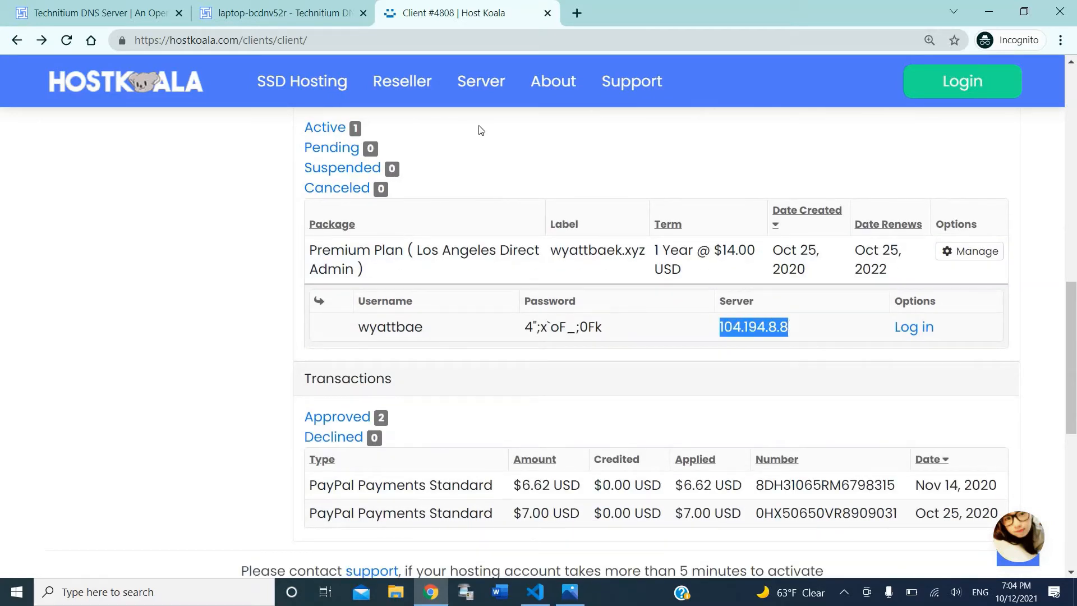
pyautogui.click(283, 13)
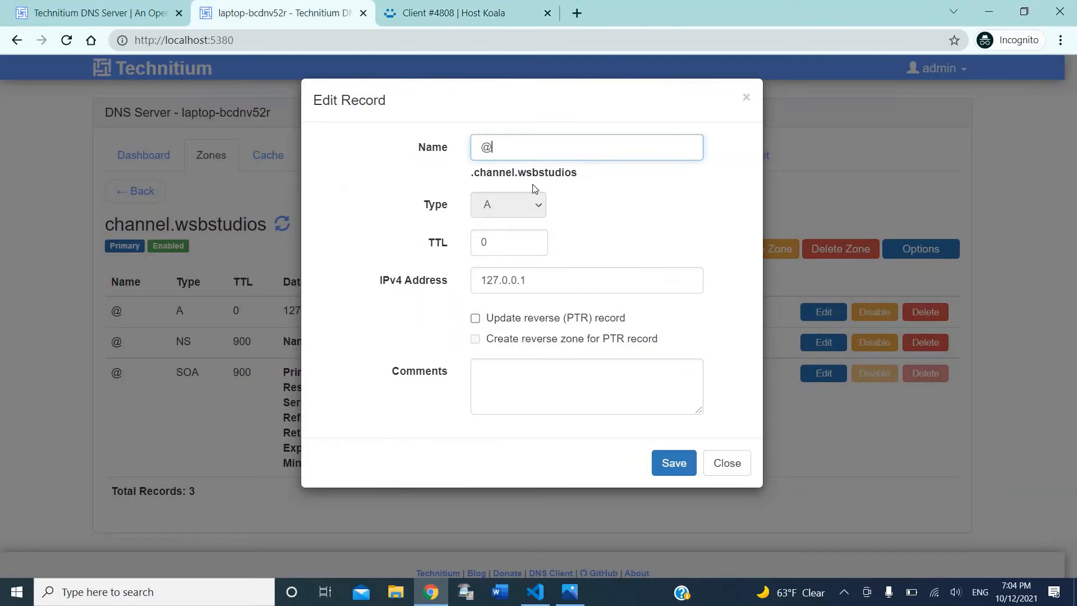
# Step: Change the channel.wsbstudios A record's IPv4 address from 127.0.0.1 to 104.194.8.8 and save
pyautogui.tripleClick(511, 281)
pyautogui.hotkey('ctrl', 'v')
pyautogui.click(668, 466)
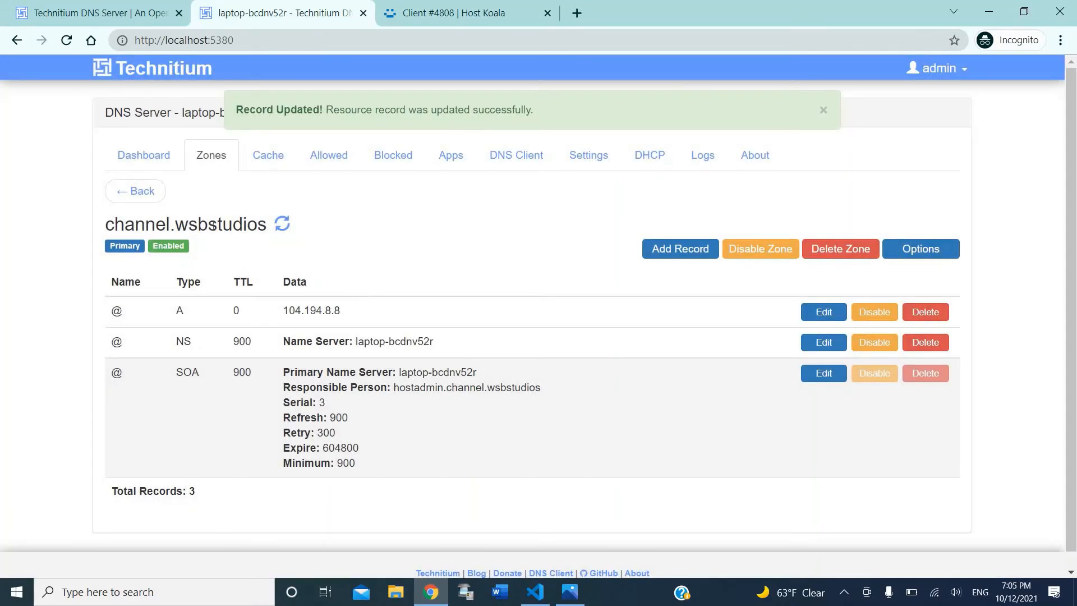
# Step: Copy the zone name channel.wsbstudios, open a new browser tab, and return to the Zones list
pyautogui.tripleClick(153, 228)
pyautogui.hotkey('ctrl', 'c')
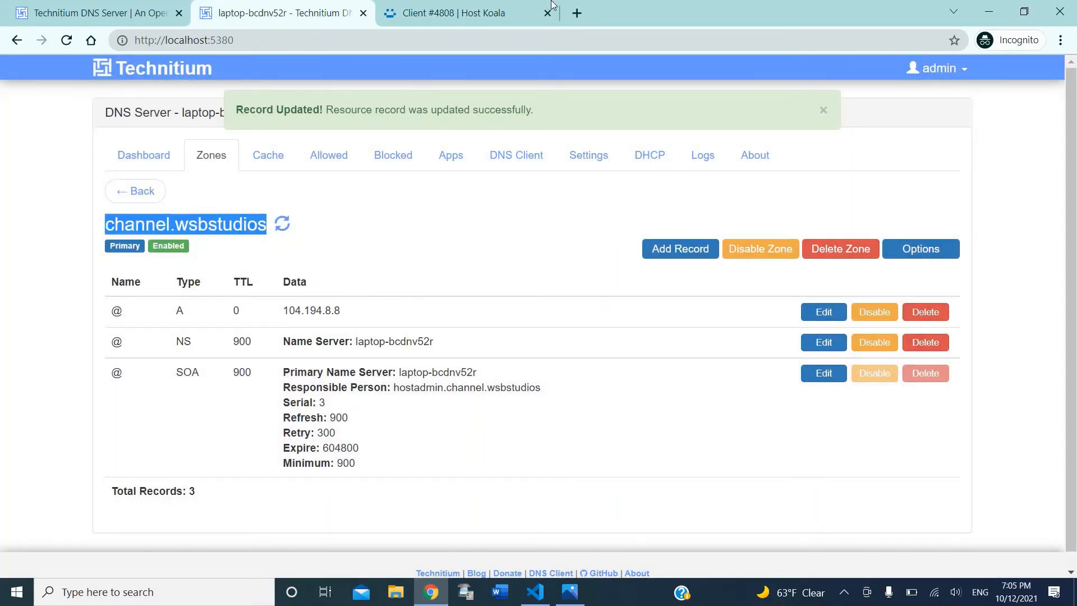
pyautogui.click(577, 13)
pyautogui.click(306, 7)
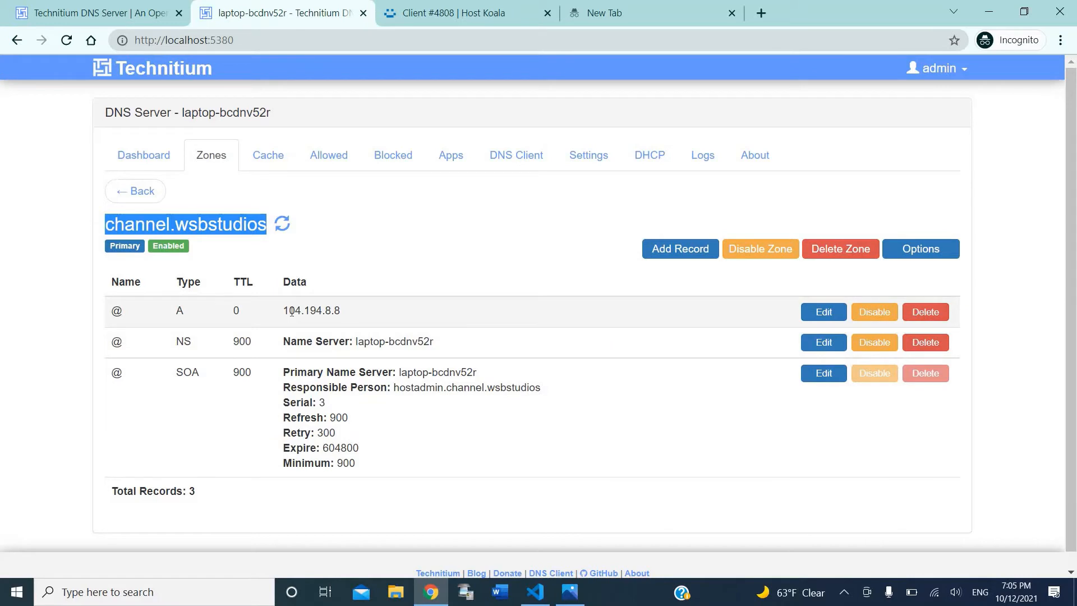
pyautogui.click(261, 158)
pyautogui.click(220, 160)
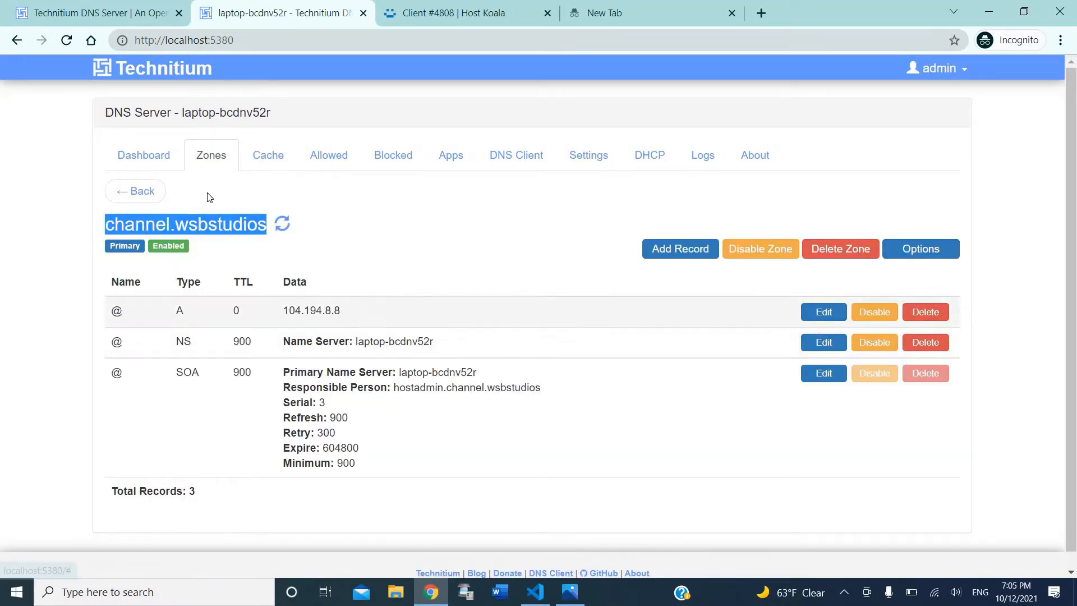
pyautogui.click(160, 160)
pyautogui.click(211, 159)
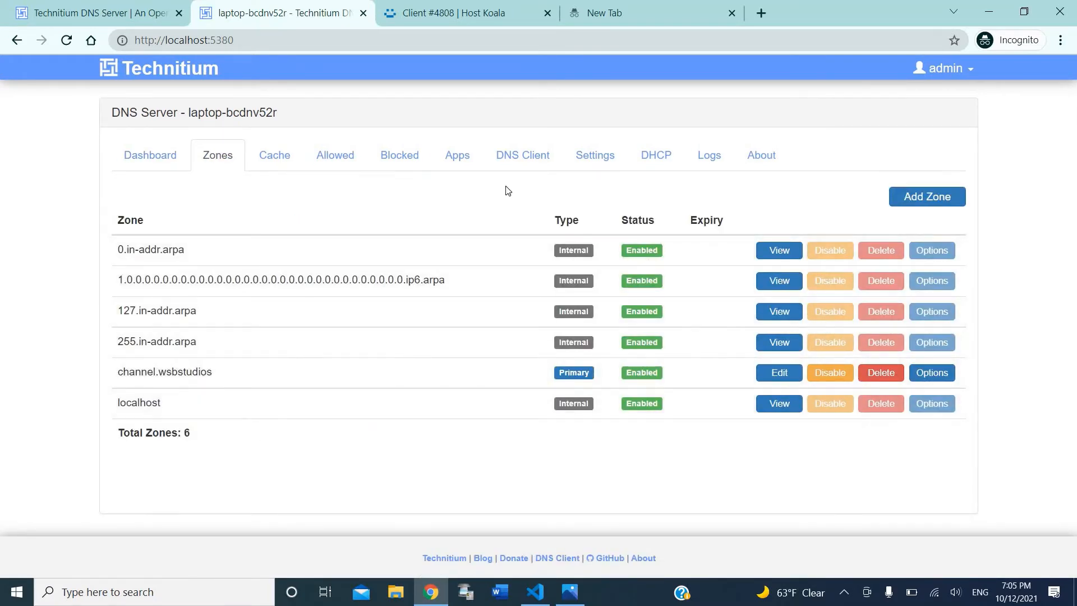
pyautogui.click(581, 17)
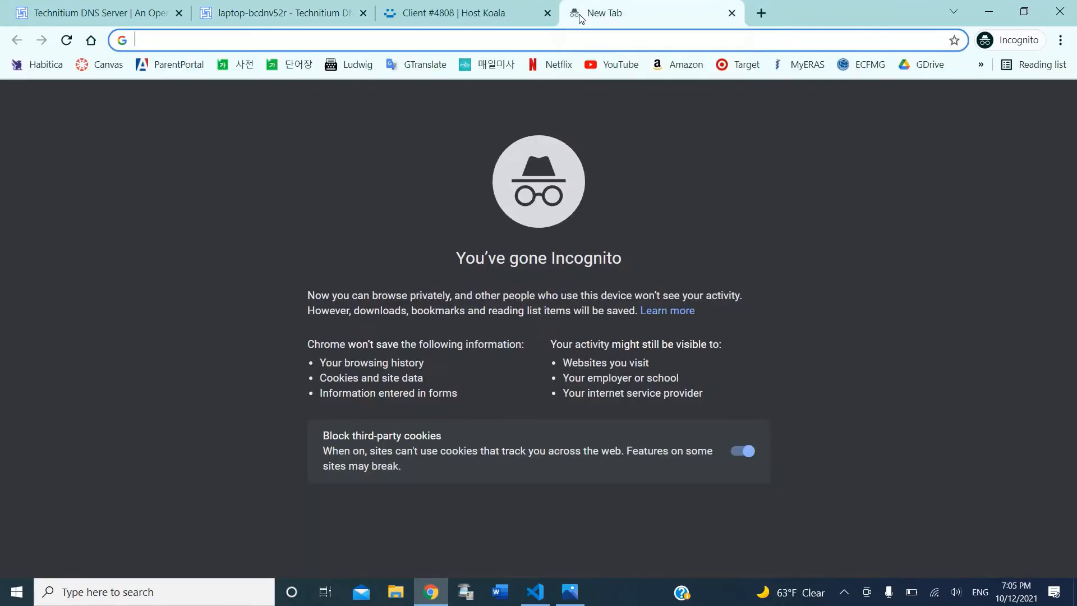
pyautogui.hotkey('ctrl', 'v')
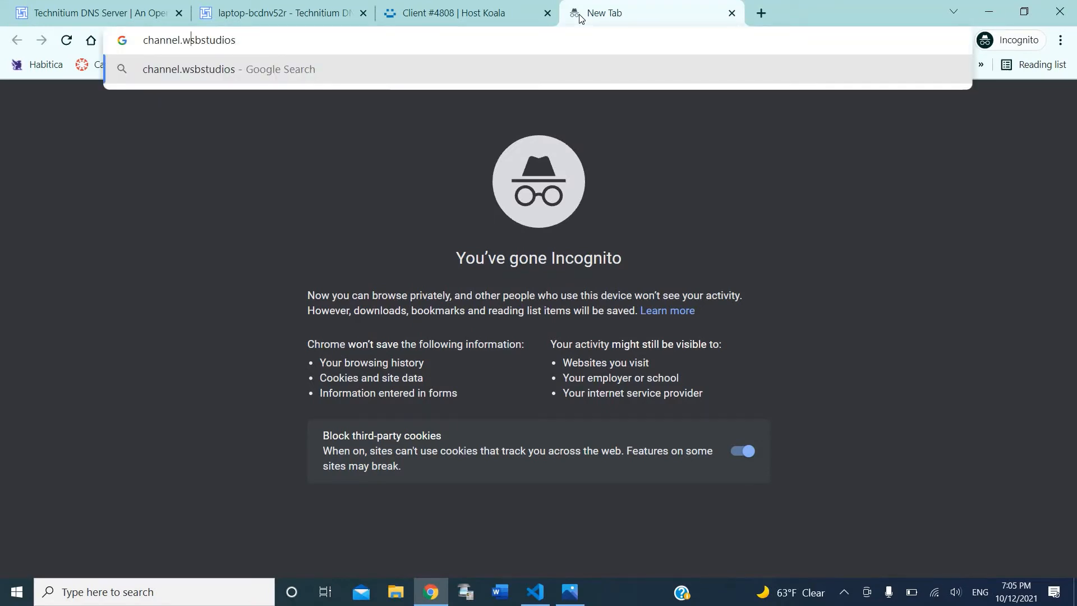
pyautogui.write('http://')
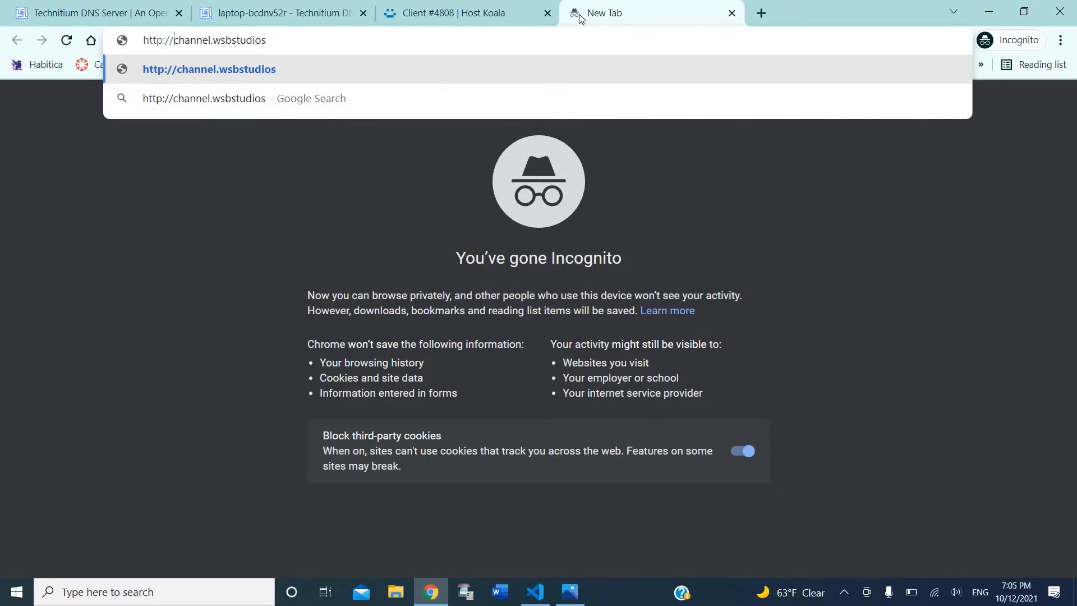
pyautogui.press('Return')
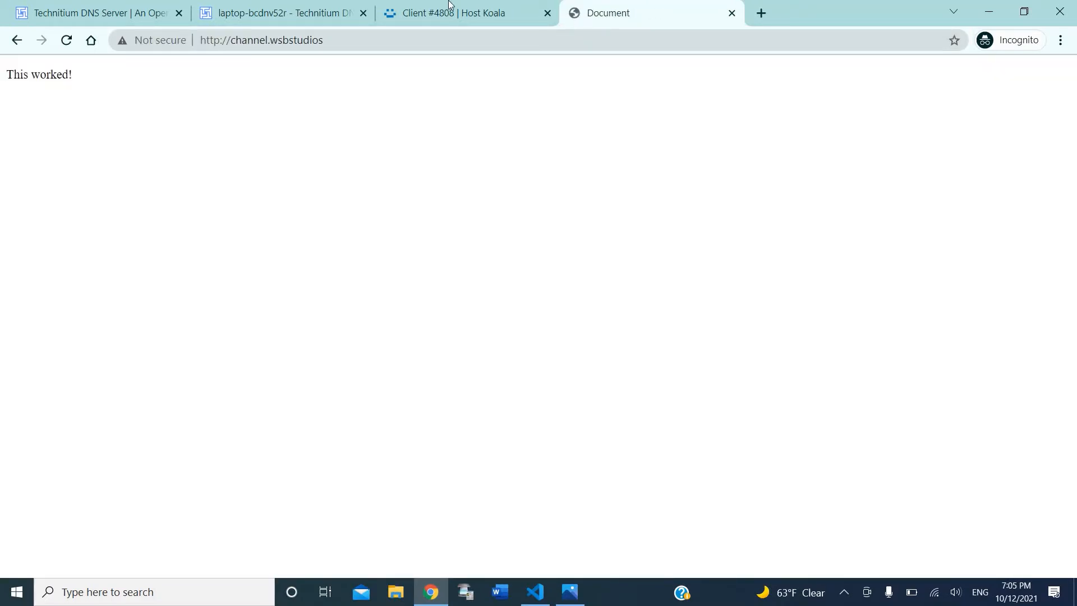
# Step: Close the HostKoala hosting account tab and check the loaded domain in the address bar
pyautogui.click(531, 18)
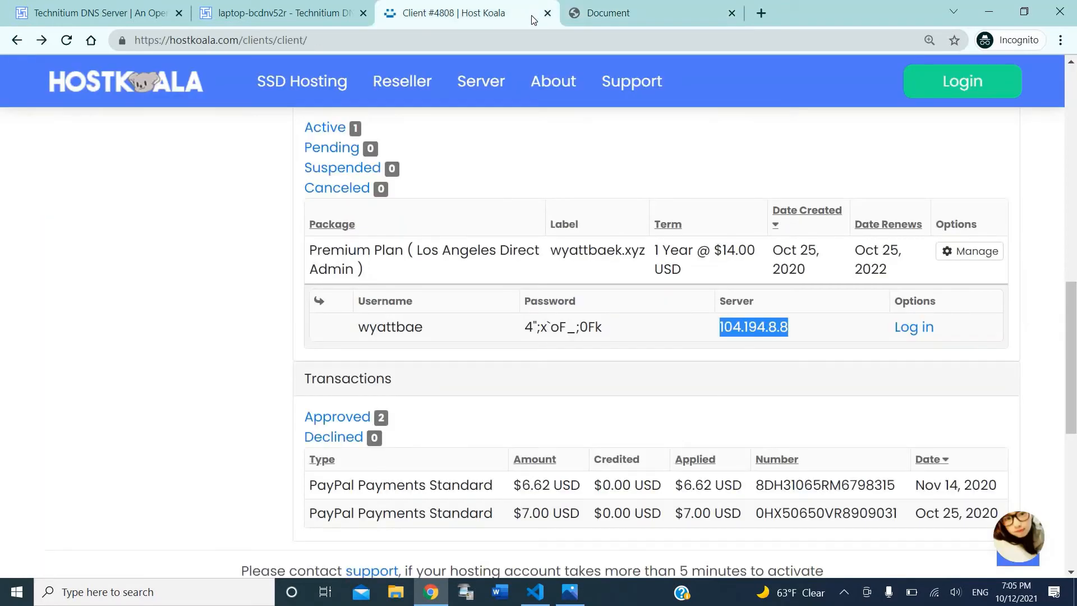
pyautogui.click(548, 13)
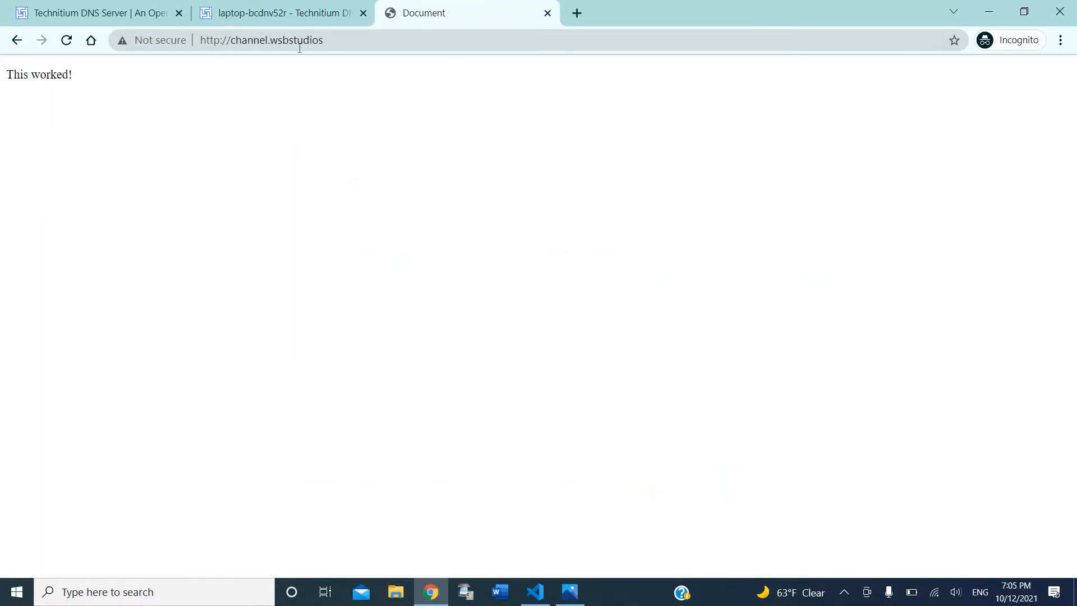
pyautogui.moveTo(268, 43); pyautogui.dragTo(355, 39)
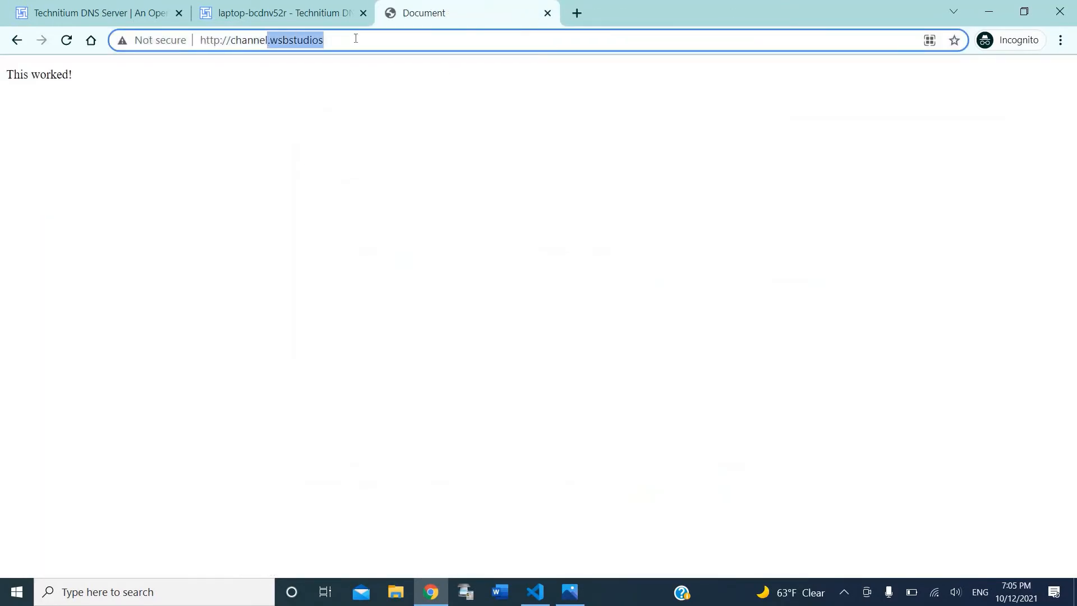
pyautogui.moveTo(315, 98); pyautogui.dragTo(308, 80)
pyautogui.click(308, 80)
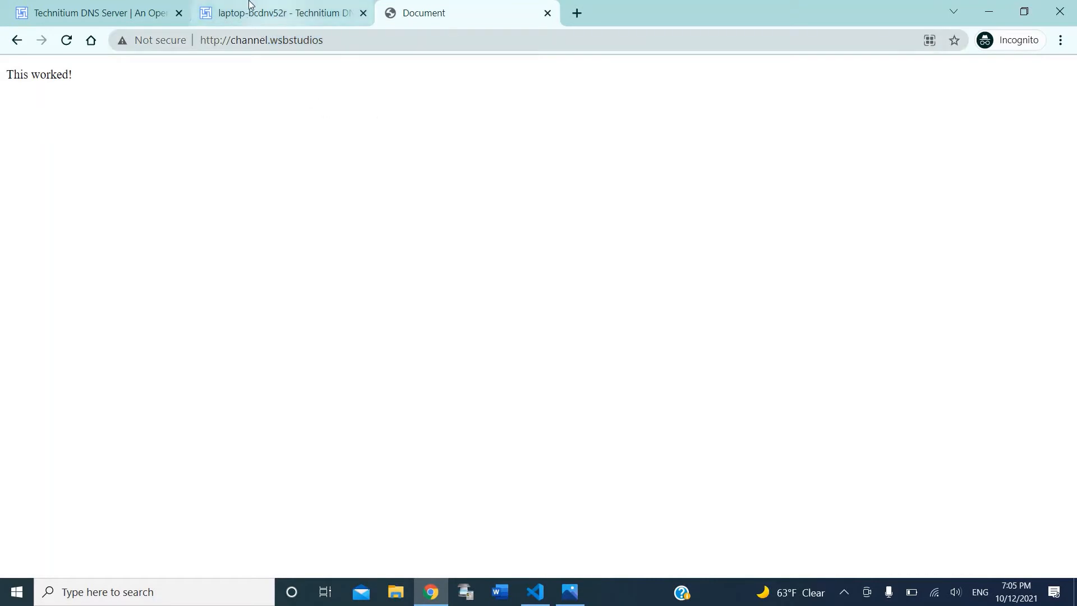
# Step: Back on the 'This worked!' page, view its HTML source, then close the source view
pyautogui.click(250, 12)
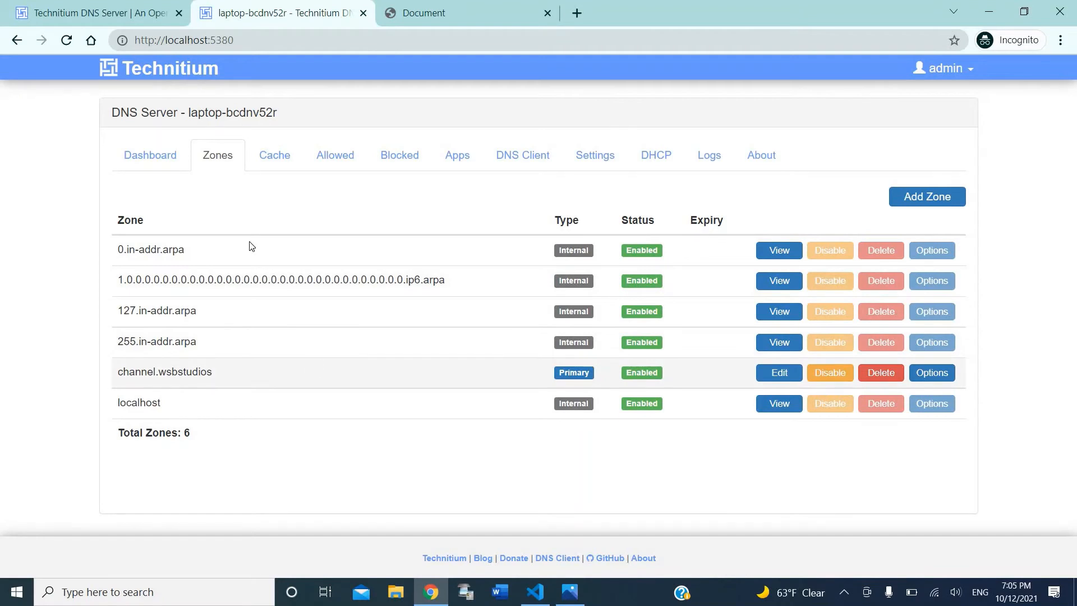
pyautogui.click(394, 21)
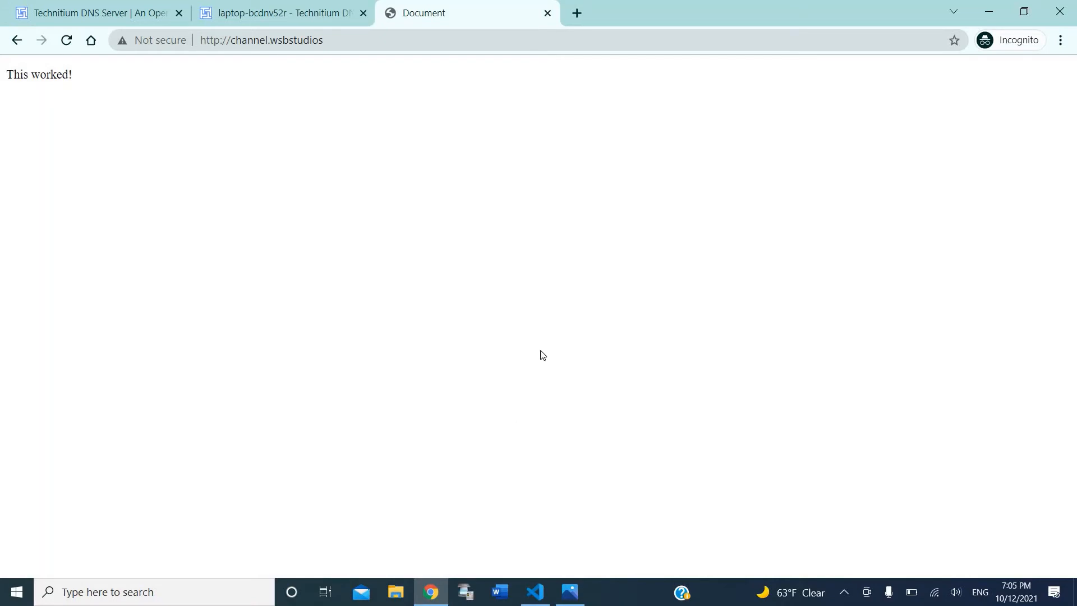
pyautogui.hotkey('ctrl', 'u')
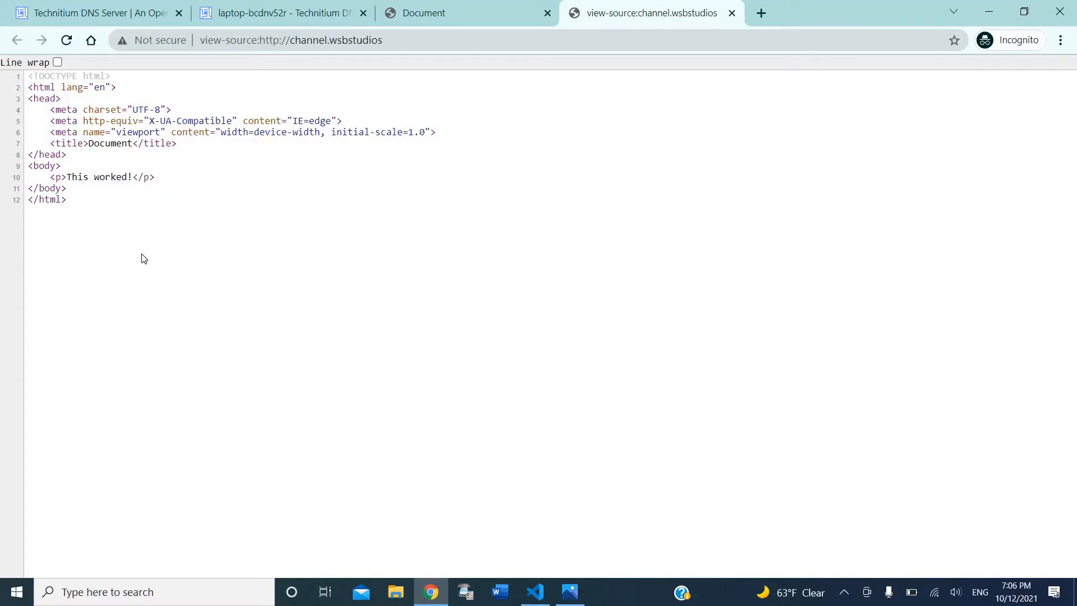
pyautogui.hotkey('ctrl', 'w')
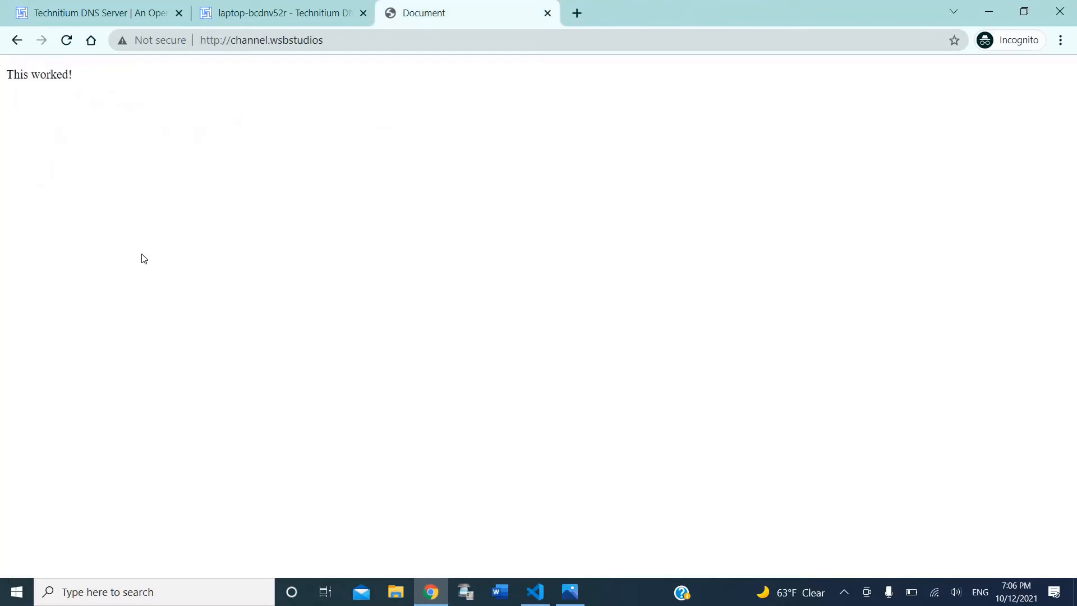
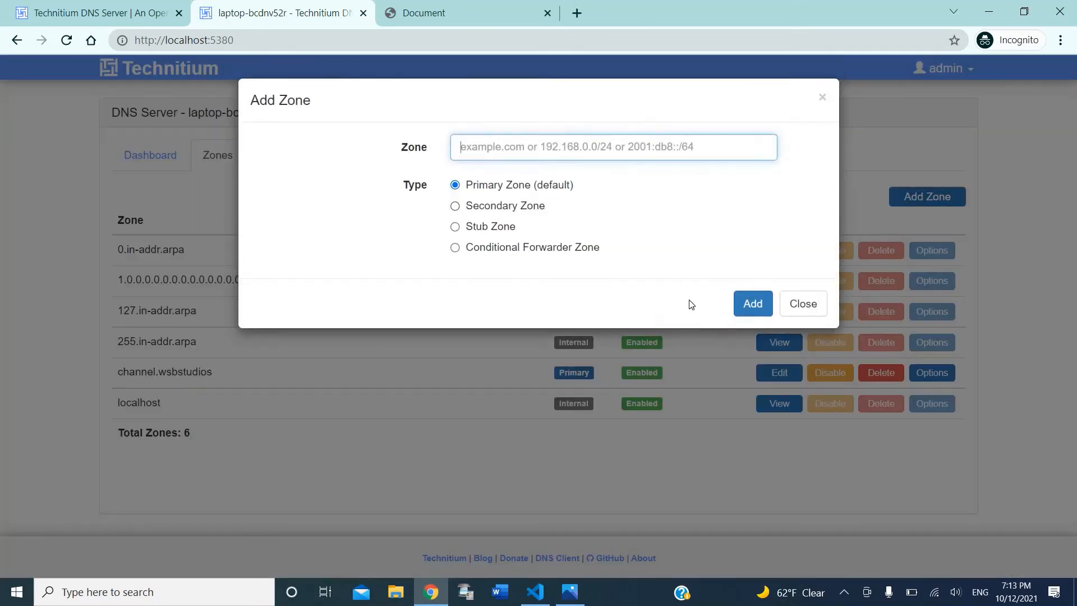
# Step: Dismiss the Add Zone dialog without adding anything, leaving channel.wsbstudios as an enabled Primary zone
pyautogui.click(801, 301)
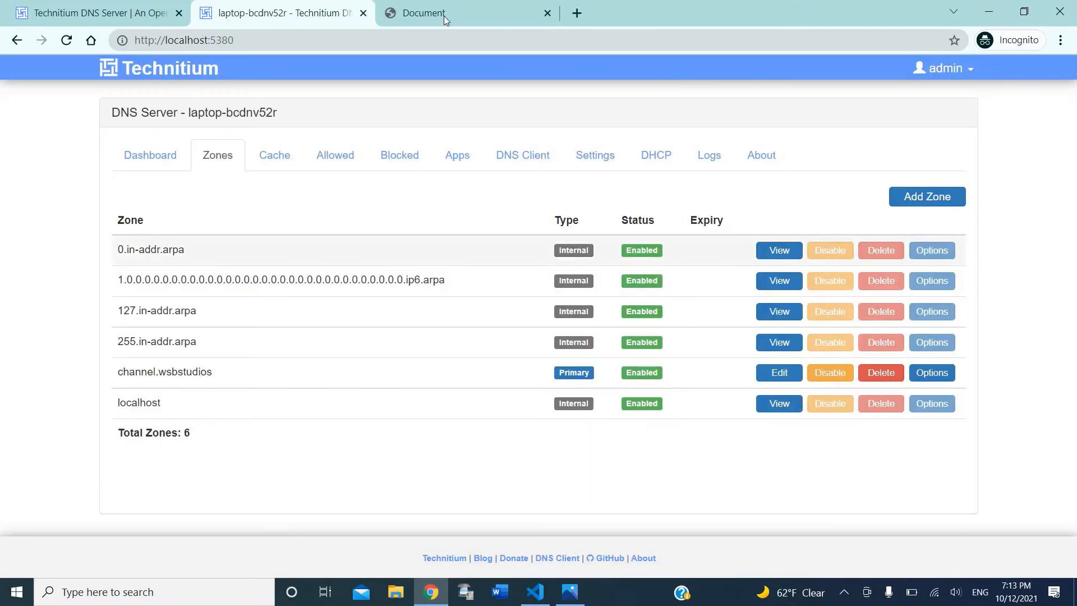
pyautogui.click(446, 13)
pyautogui.click(273, 11)
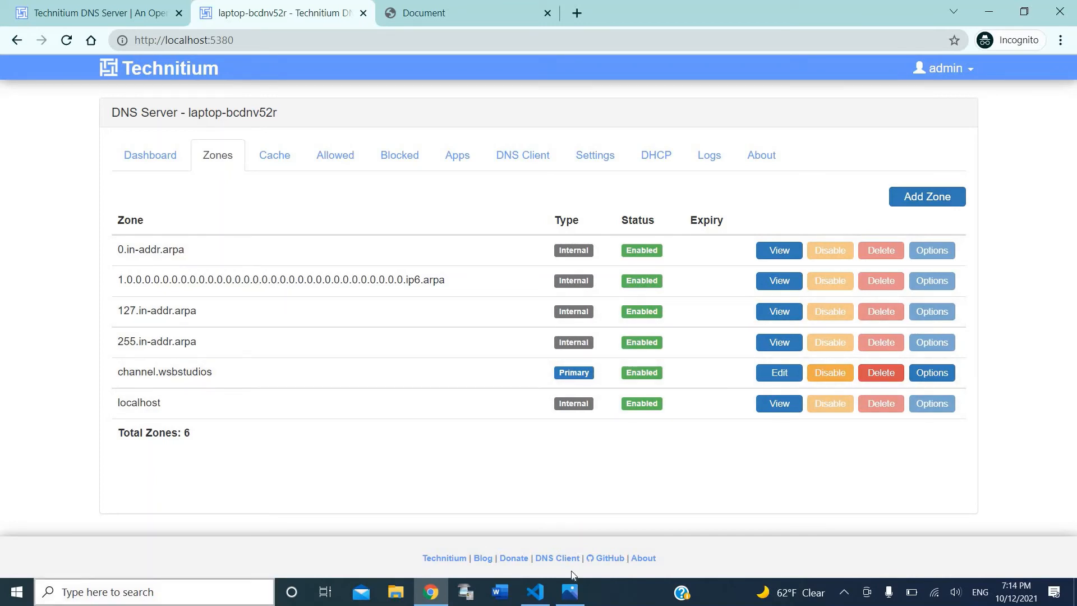
pyautogui.rightClick(631, 603)
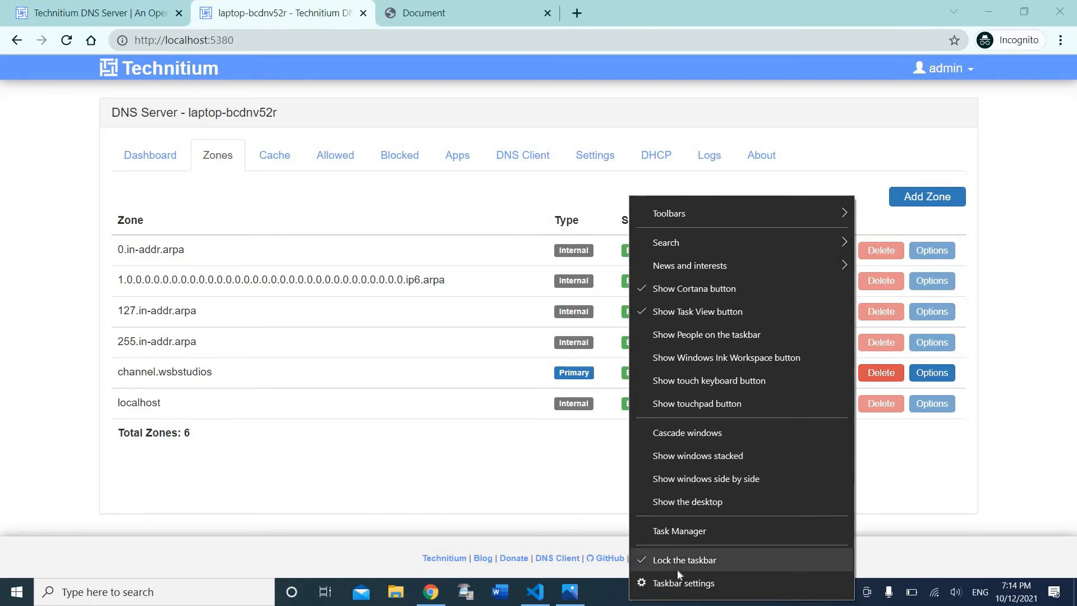
pyautogui.click(561, 528)
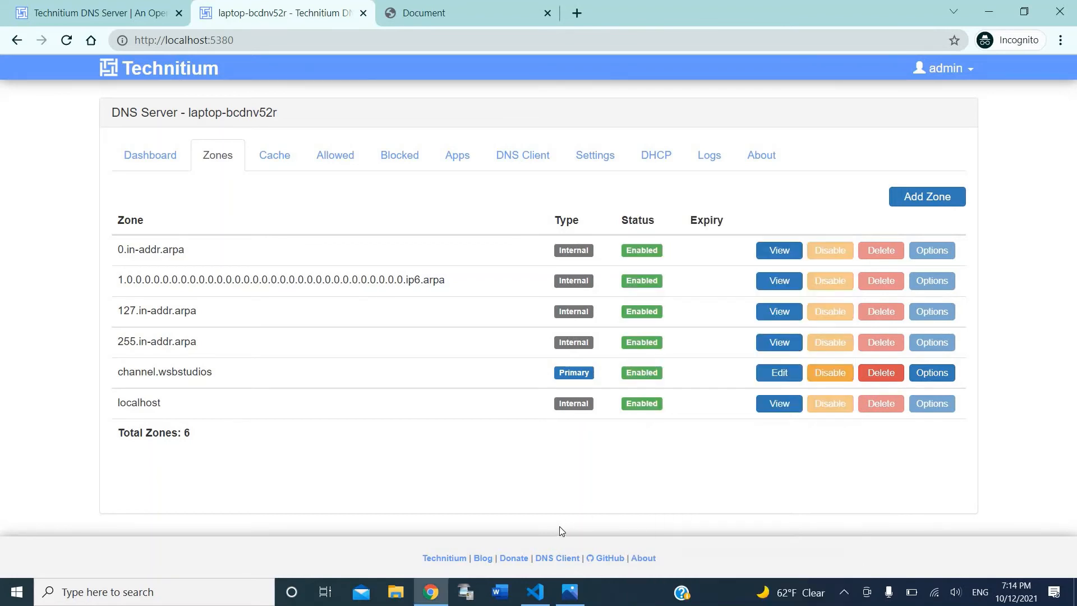
# Step: Launch Command Prompt via Win+R and cmd, moving its window aside
pyautogui.press('super+r')
pyautogui.write('cmd')
pyautogui.press('Return')
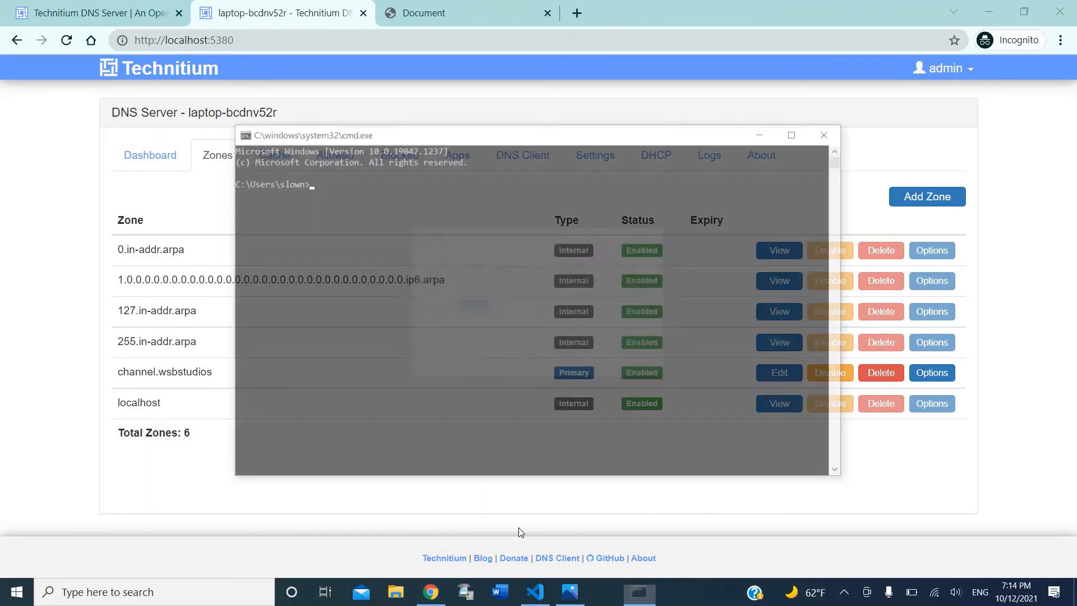
pyautogui.moveTo(391, 133); pyautogui.dragTo(485, 135)
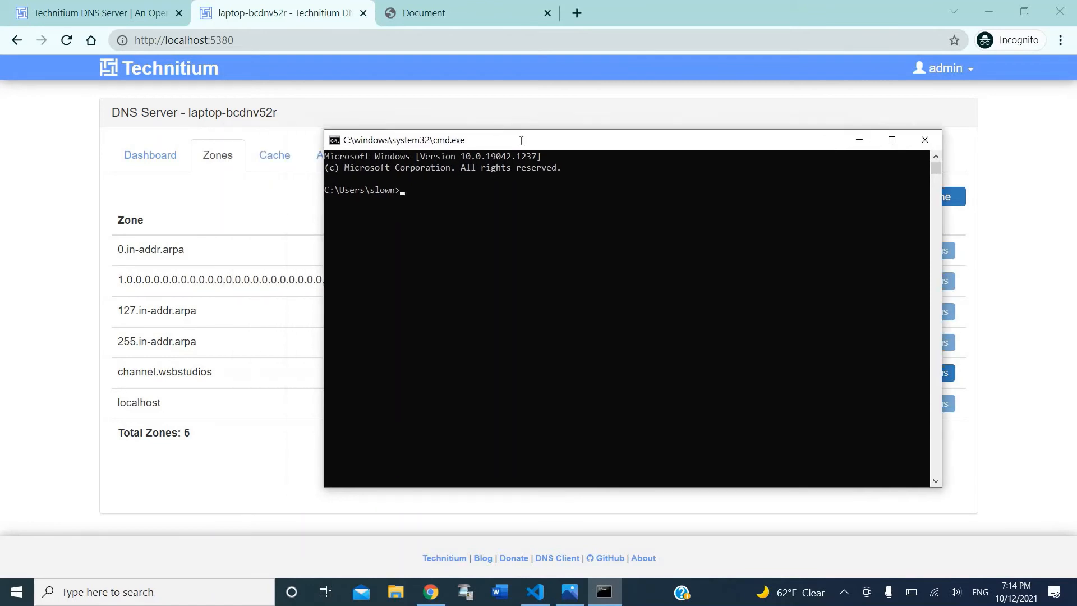
pyautogui.moveTo(109, 112); pyautogui.dragTo(524, 144)
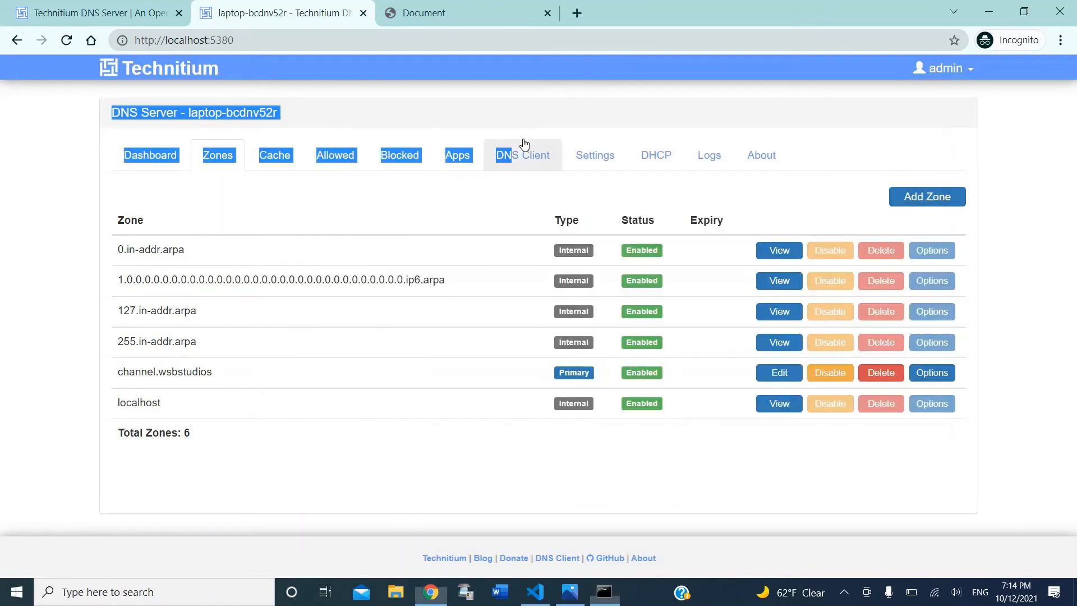
pyautogui.click(604, 592)
# Step: Ping channel.wsbstudios and confirm it resolves to 104.194.8.8 with four replies, 0% loss
pyautogui.click(569, 410)
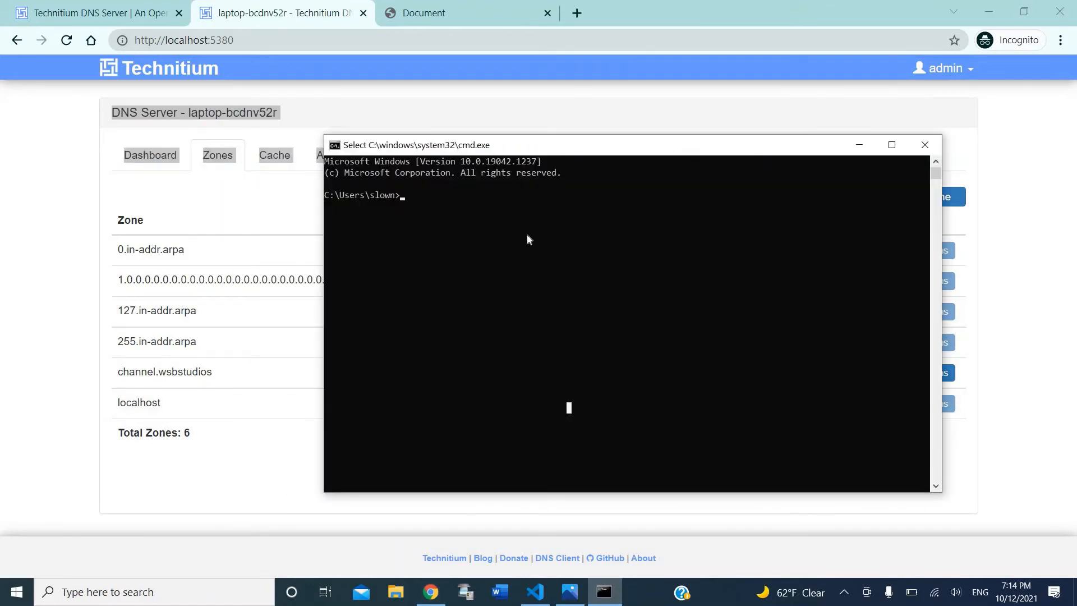
pyautogui.click(404, 196)
pyautogui.write('pi')
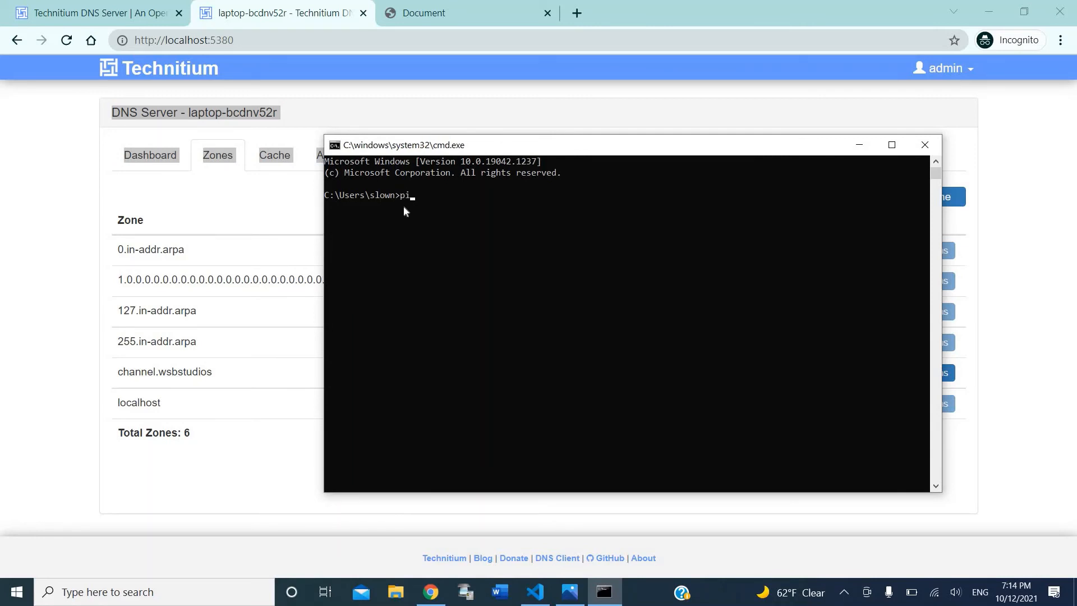
pyautogui.write('ng channel.wsbstudios')
pyautogui.press('Return')
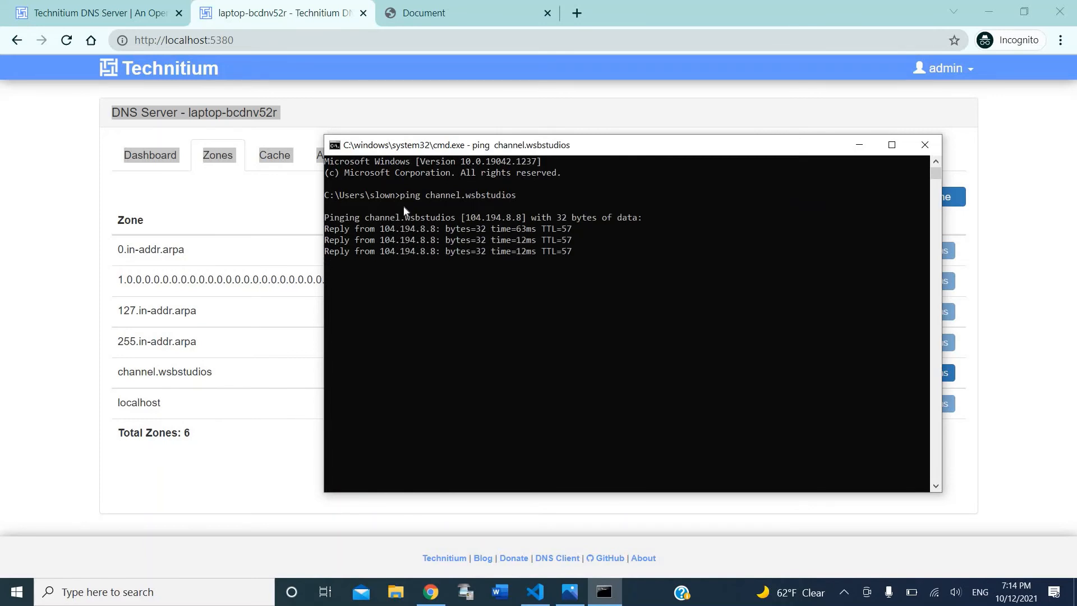
pyautogui.click(67, 308)
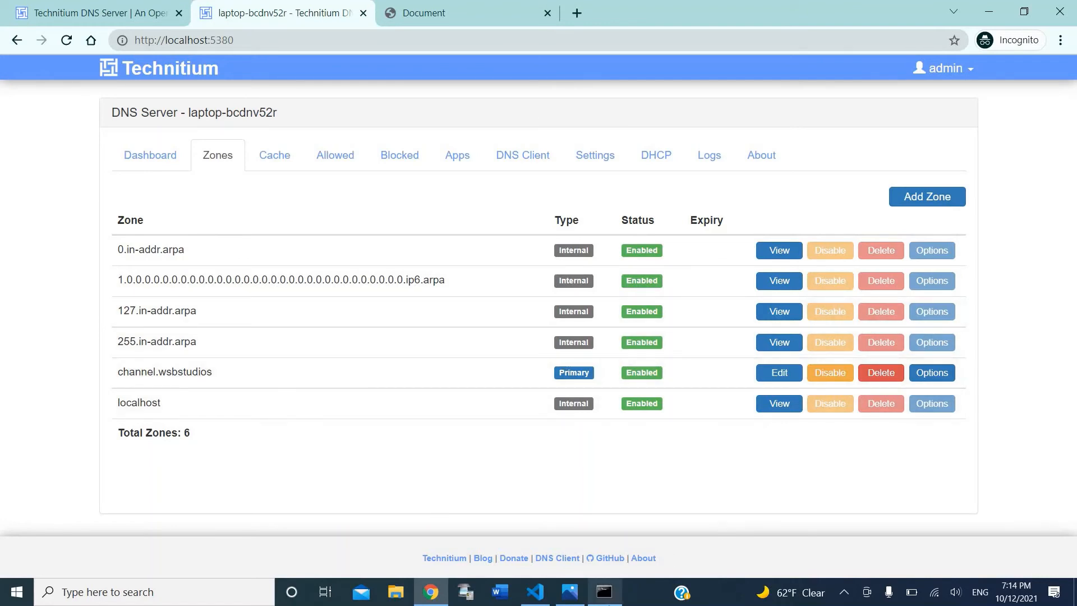
pyautogui.click(605, 591)
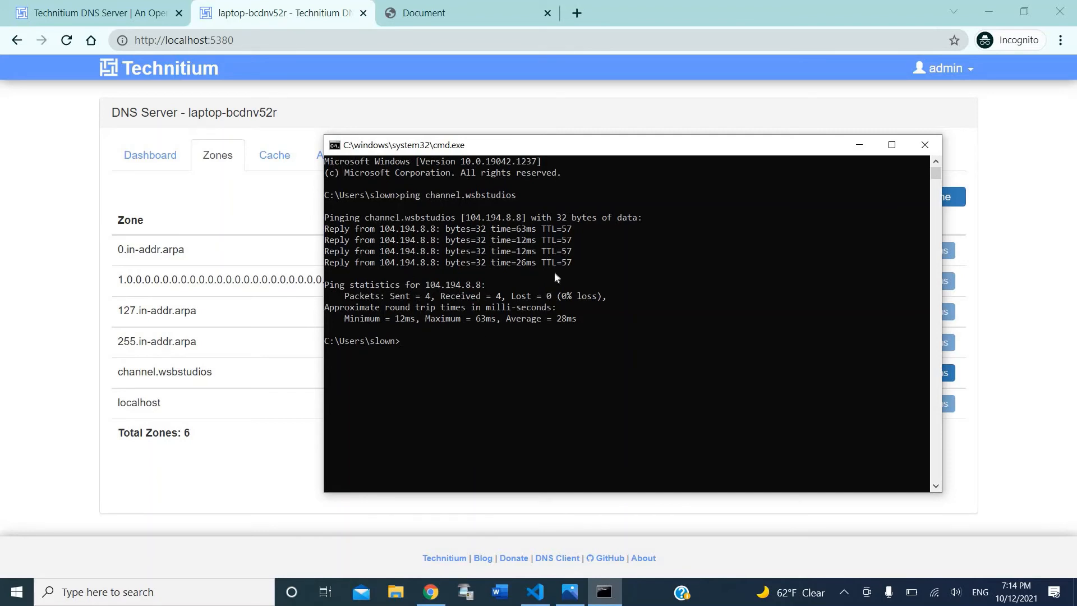
pyautogui.click(414, 329)
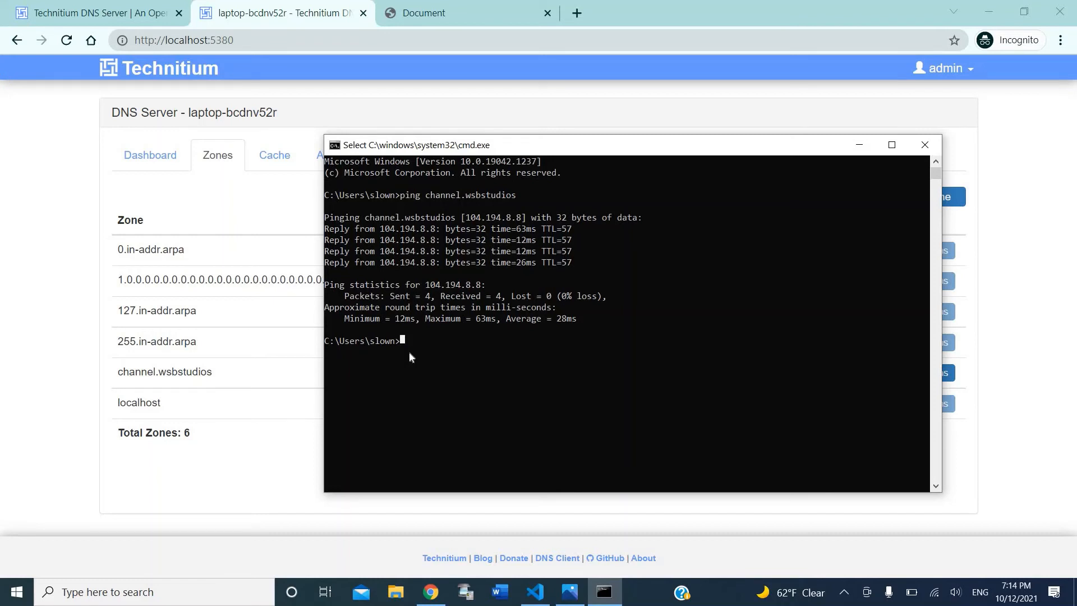
# Step: Run ipconfig and maximize the console to review the network adapters' settings
pyautogui.write('ipcon')
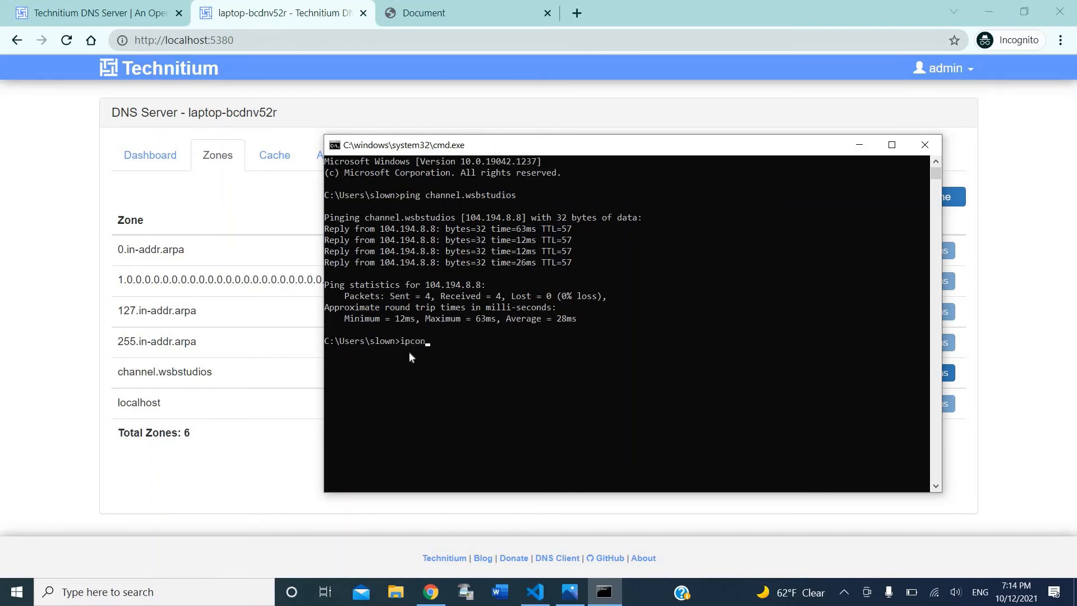
pyautogui.write('fig')
pyautogui.press('Return')
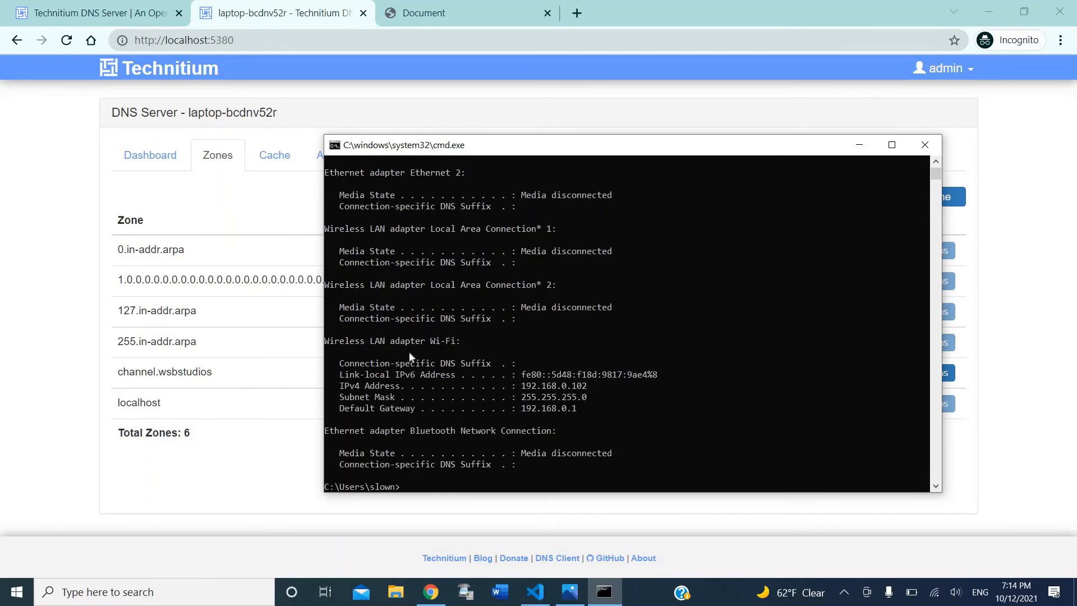
pyautogui.scroll(-2, 409, 354)
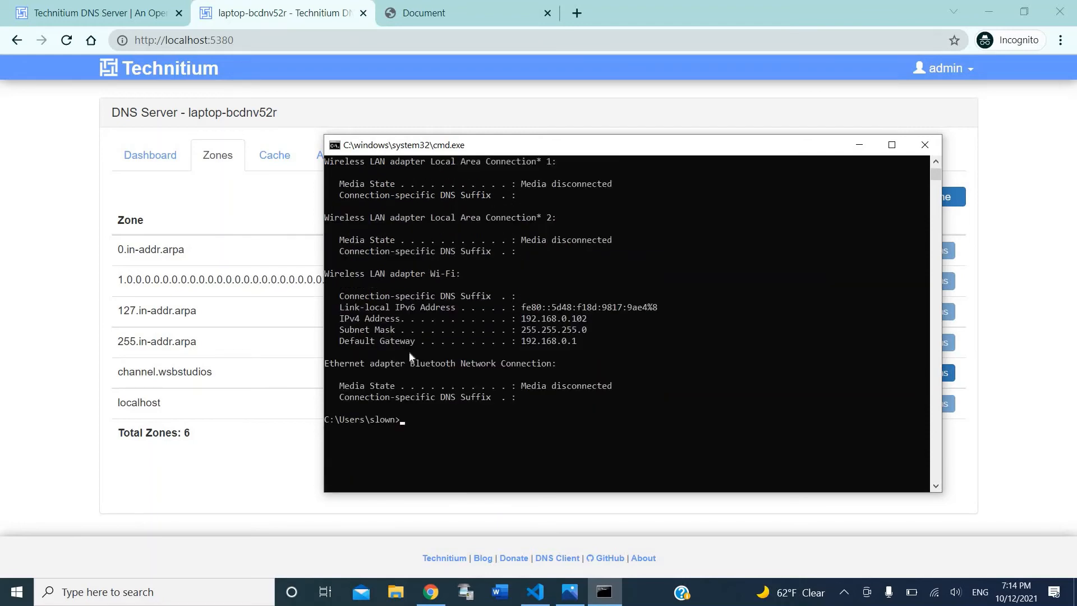
pyautogui.scroll(1, 409, 357)
pyautogui.scroll(-4, 484, 295)
pyautogui.click(896, 145)
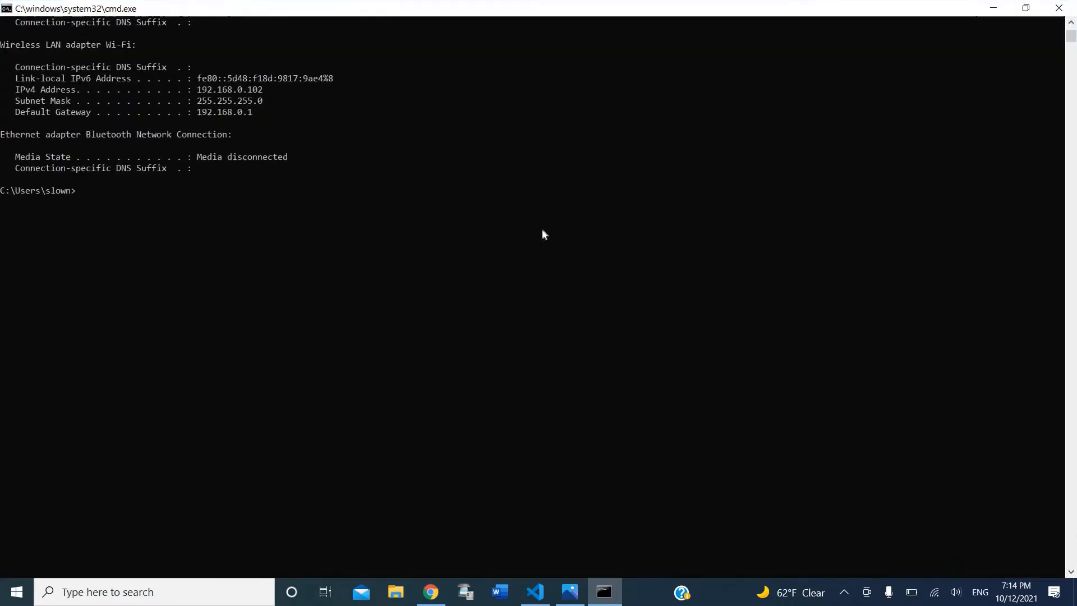
pyautogui.scroll(-3, 542, 230)
pyautogui.scroll(14, 542, 230)
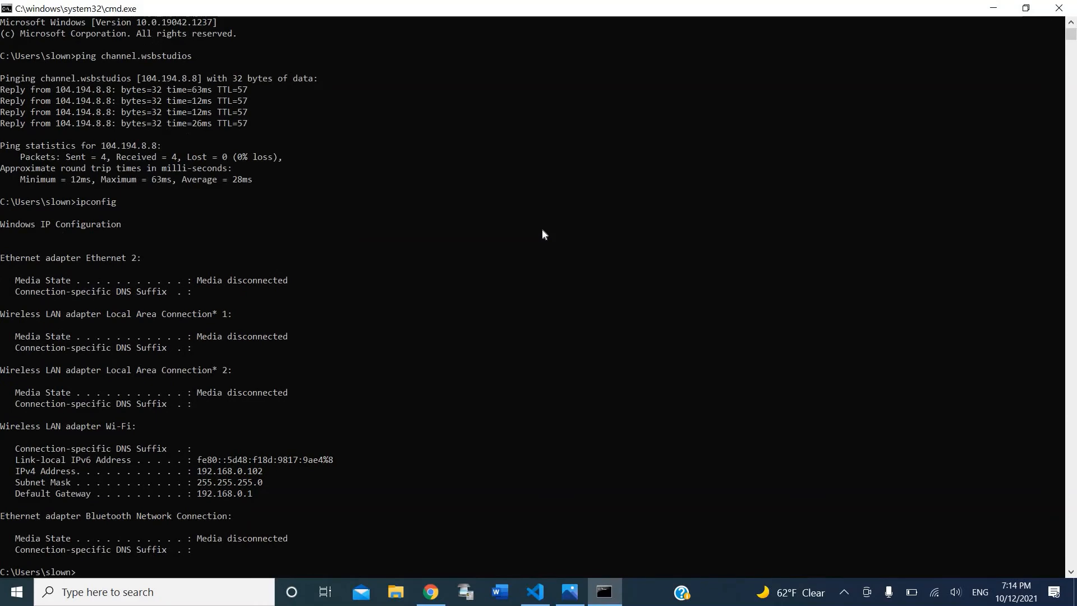
pyautogui.scroll(-3, 542, 234)
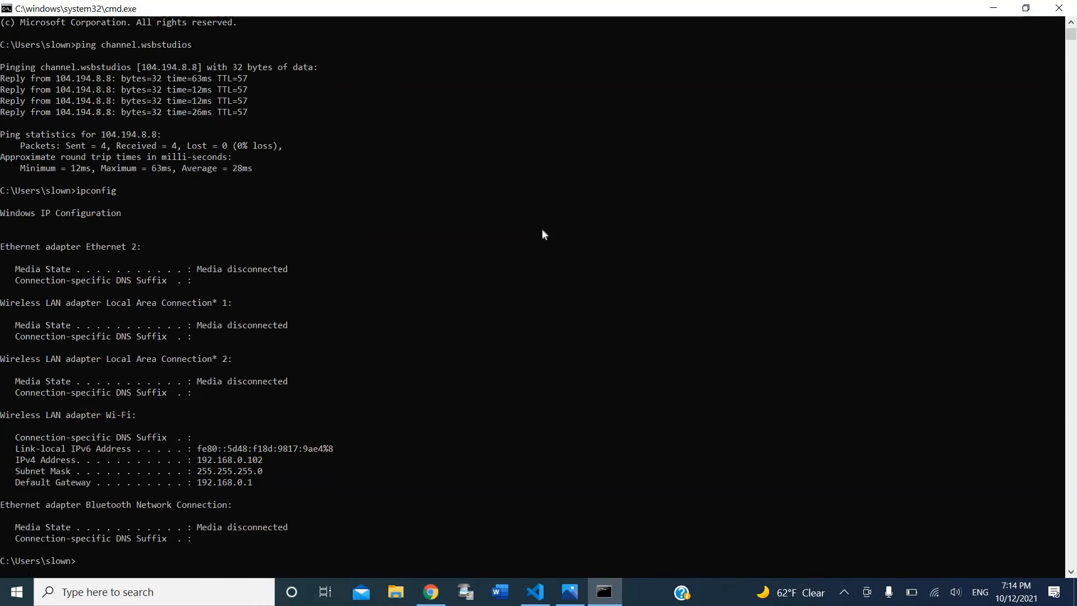
pyautogui.scroll(-1, 379, 262)
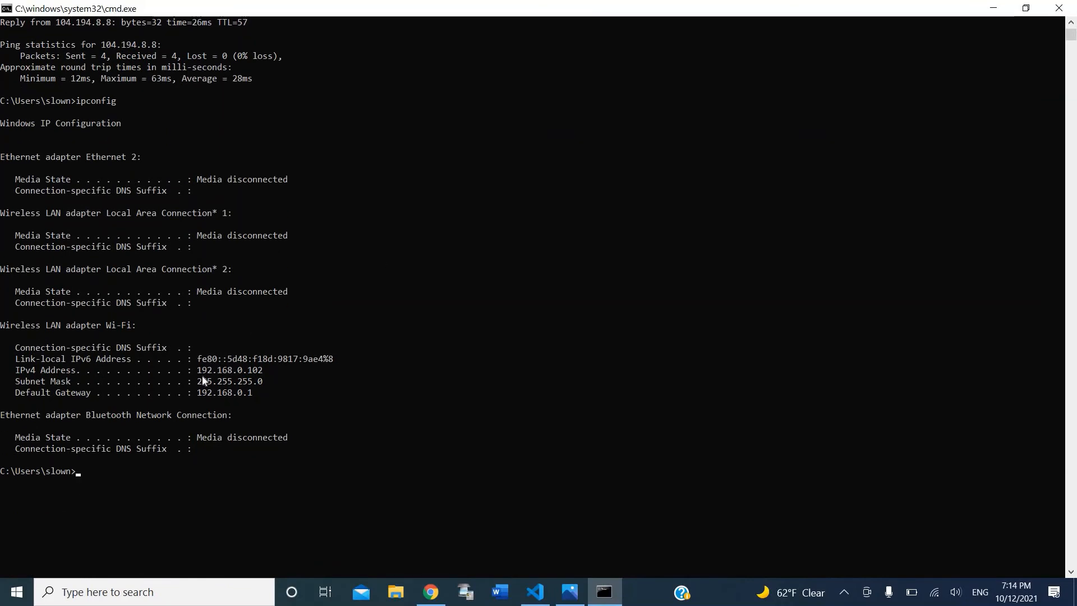
# Step: Select and copy the Wi-Fi IPv4 address 192.168.0.102, then shrink the console window
pyautogui.click(199, 370)
pyautogui.moveTo(223, 371); pyautogui.dragTo(260, 374)
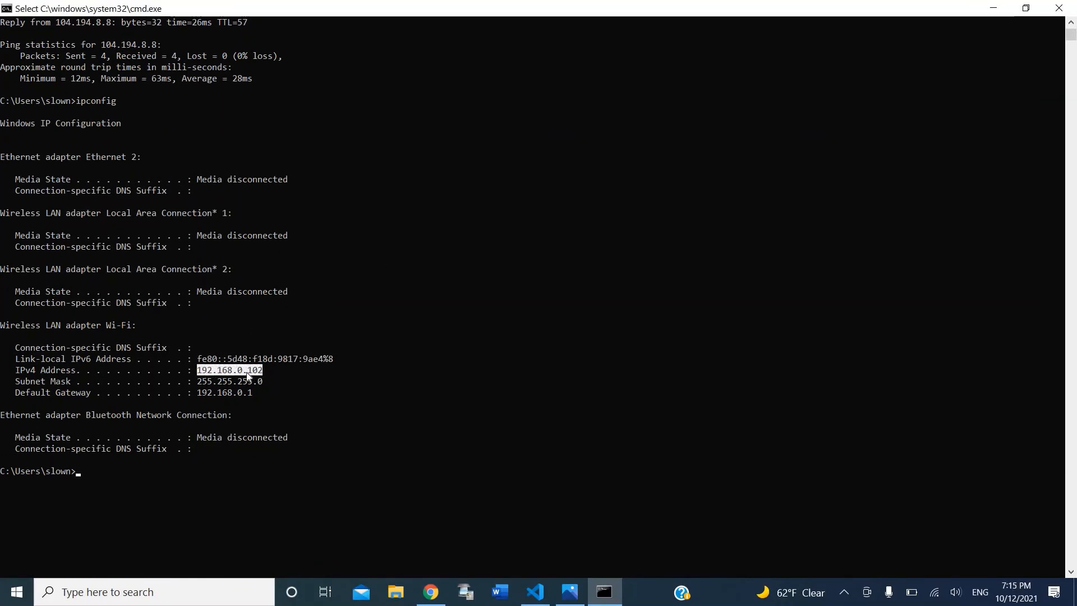
pyautogui.rightClick(248, 373)
pyautogui.moveTo(199, 371); pyautogui.dragTo(264, 376)
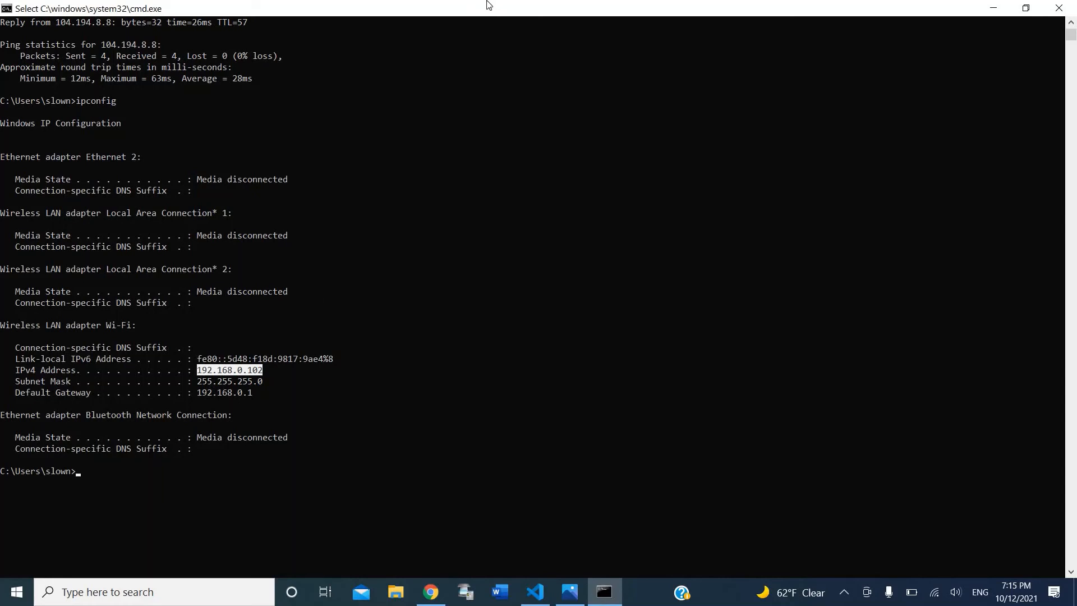
pyautogui.moveTo(484, 14); pyautogui.dragTo(518, 103)
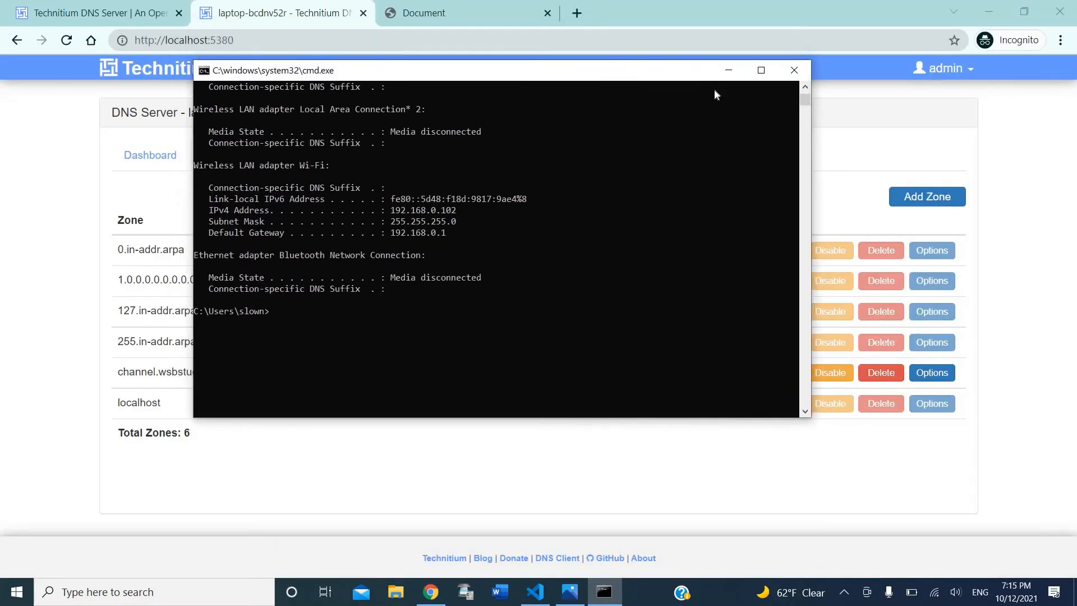
# Step: Close Command Prompt and search Google for 'how to change computer dns server' in a new tab
pyautogui.click(792, 66)
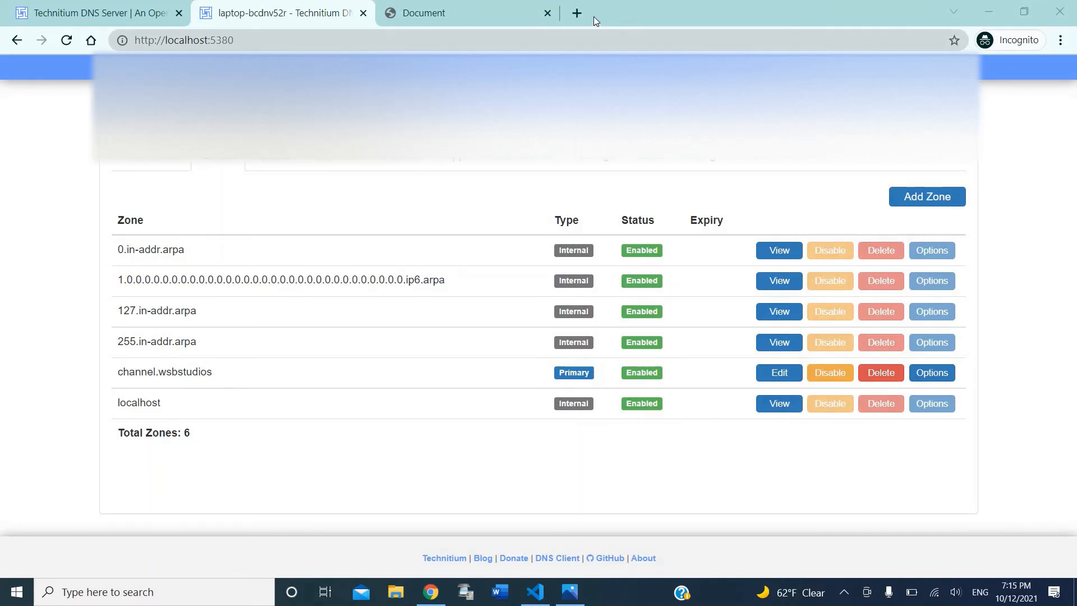
pyautogui.click(582, 13)
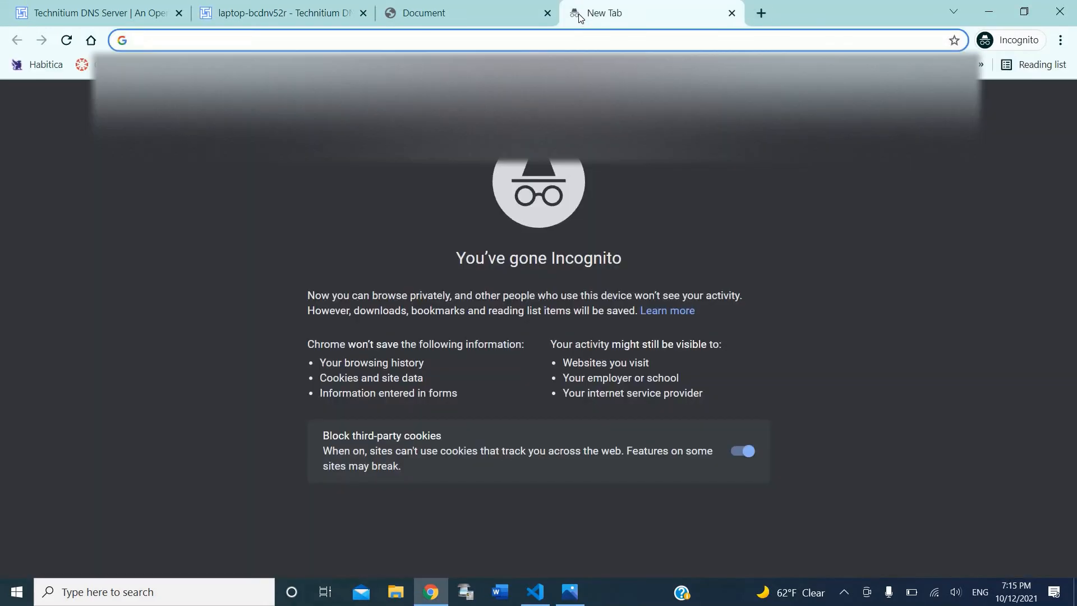
pyautogui.write('how to change computer ')
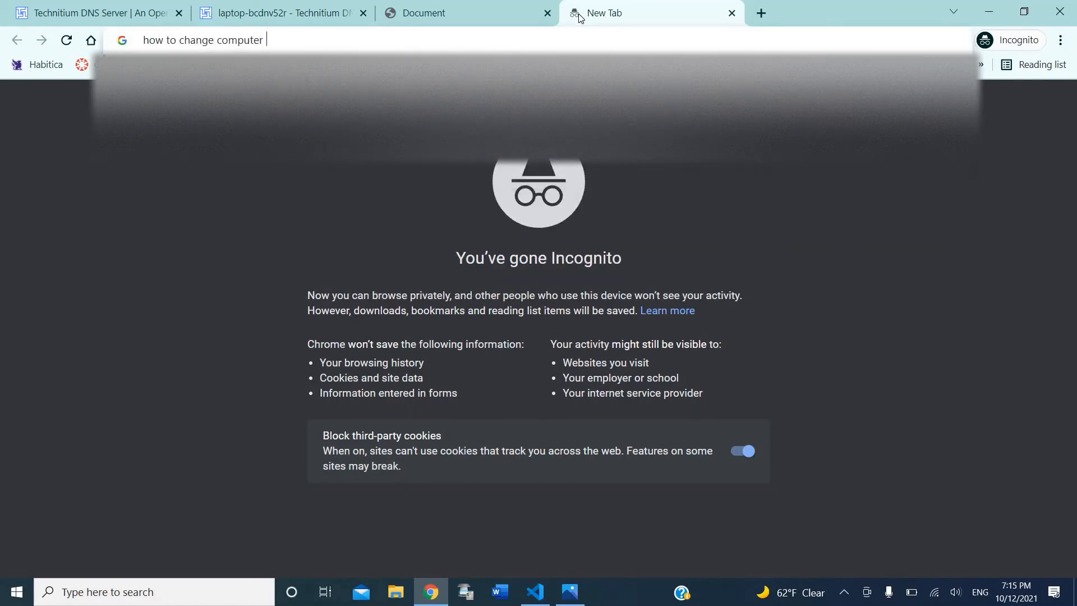
pyautogui.write('dns server')
pyautogui.press('Return')
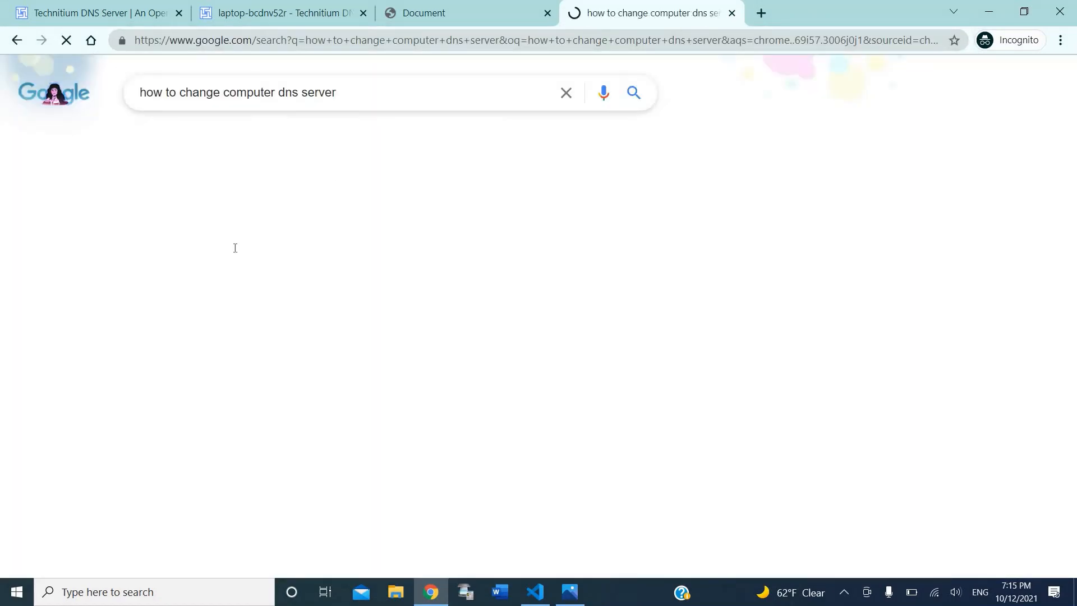
# Step: Find Control Panel through Windows search and go to Network and Internet
pyautogui.click(163, 601)
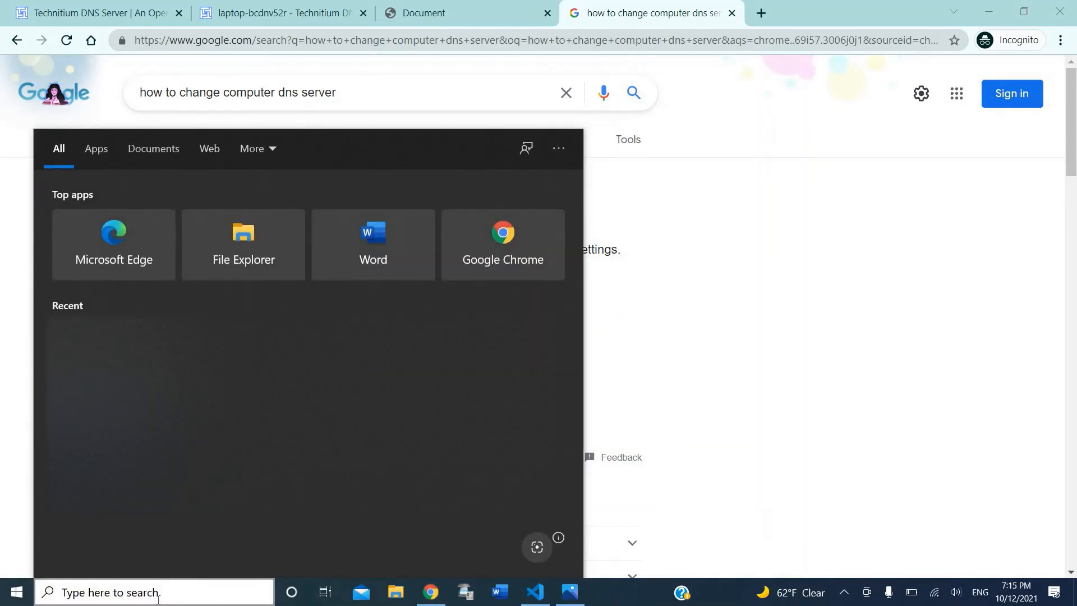
pyautogui.write('c')
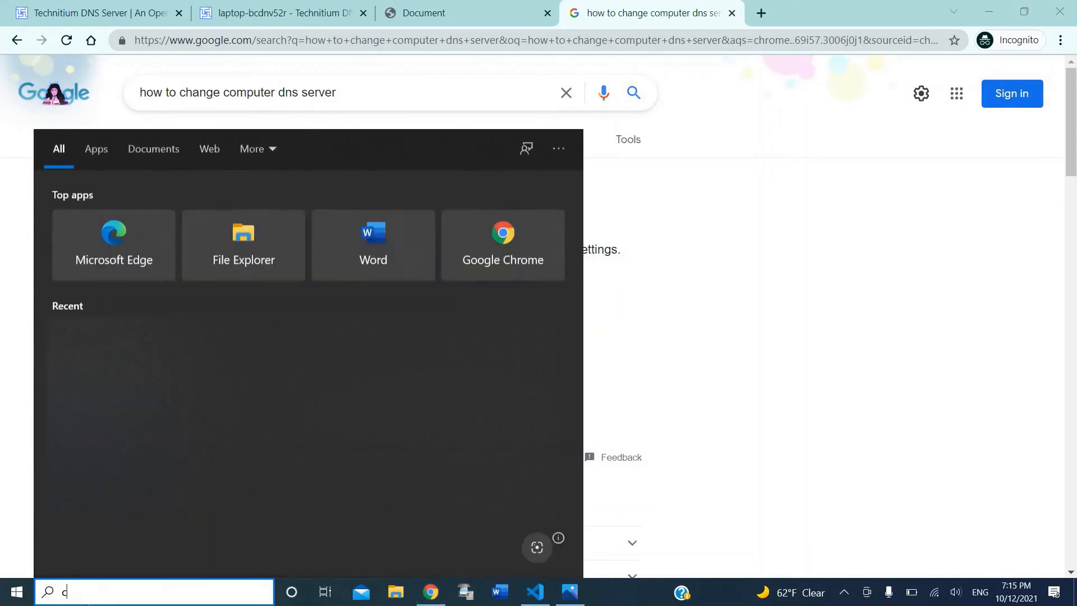
pyautogui.write('ontrol panel')
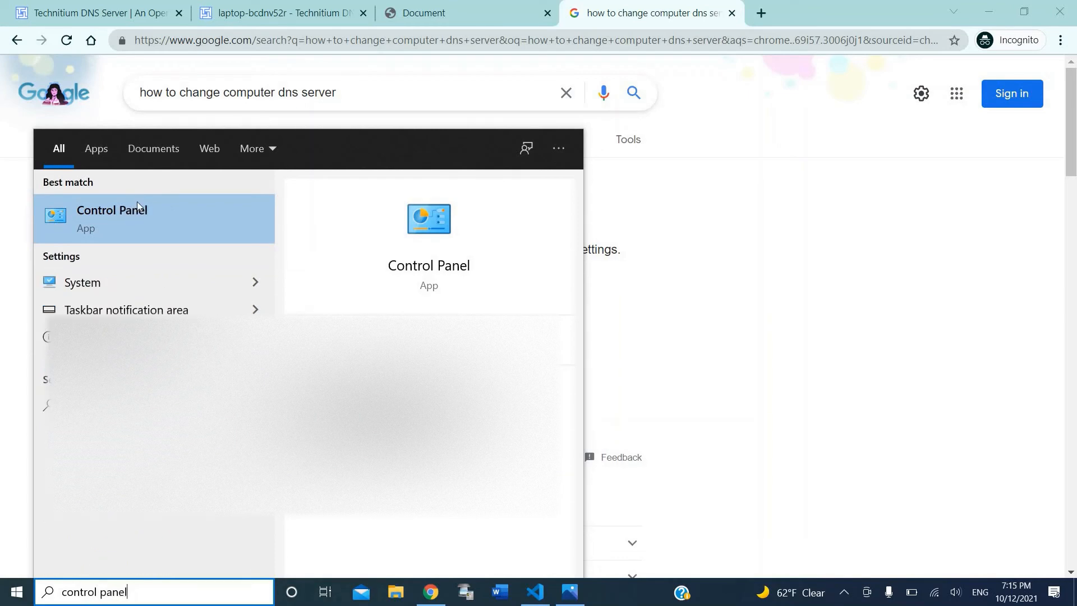
pyautogui.click(137, 205)
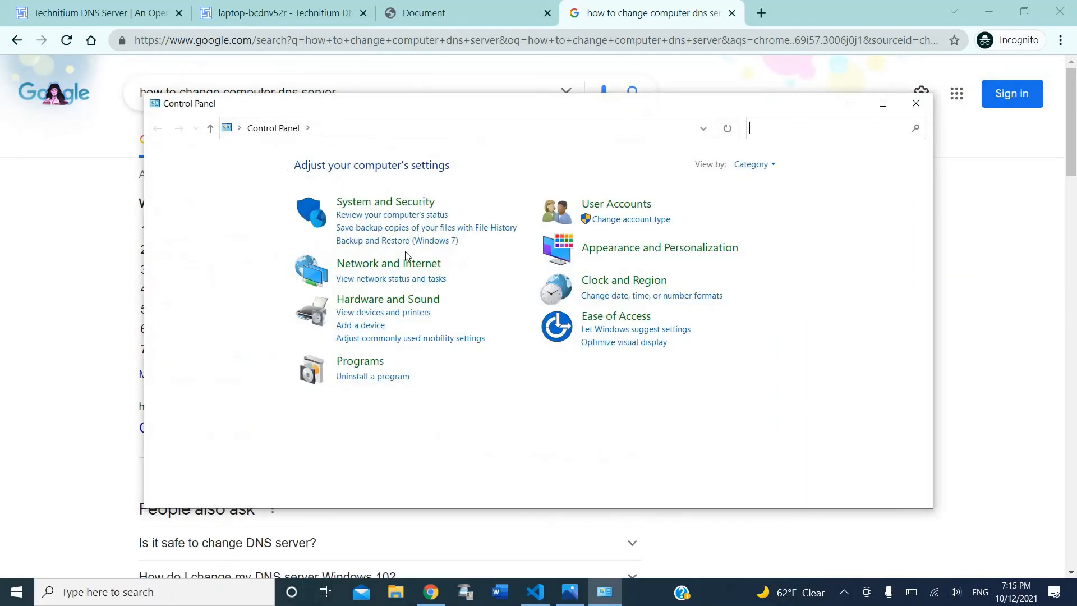
pyautogui.click(405, 262)
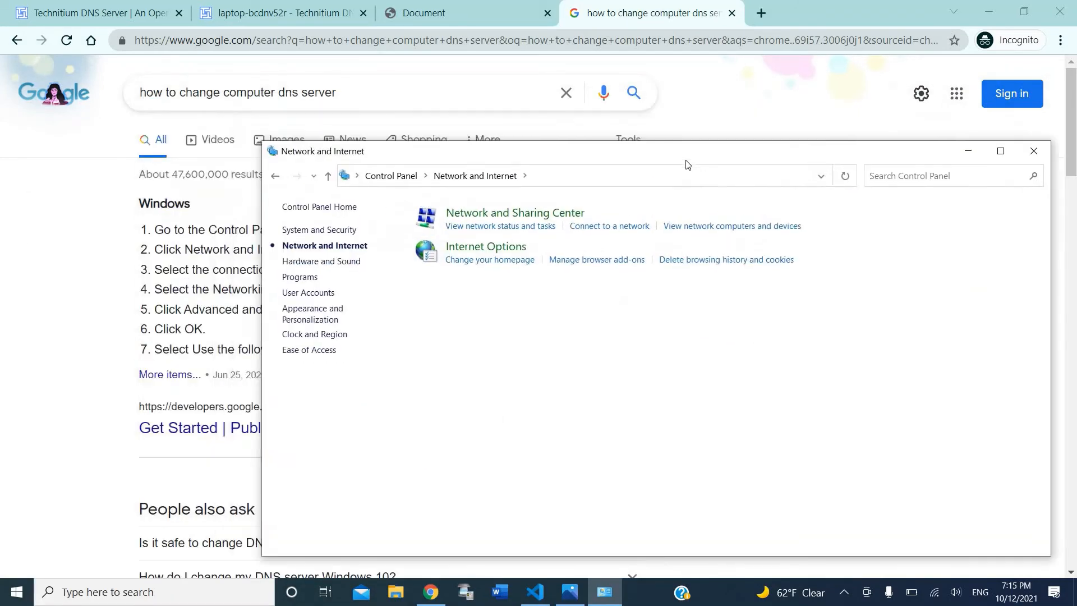
pyautogui.moveTo(687, 163); pyautogui.dragTo(825, 322)
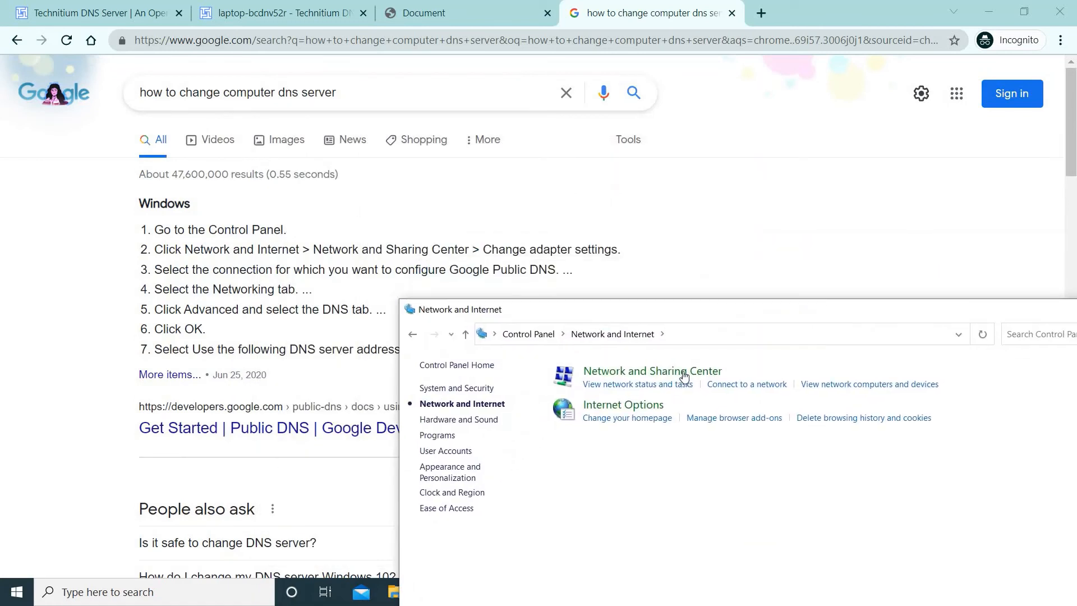
# Step: Show Network and Sharing Center's adapter list with Bluetooth, Ethernet 2 and Wi-Fi connections
pyautogui.click(668, 381)
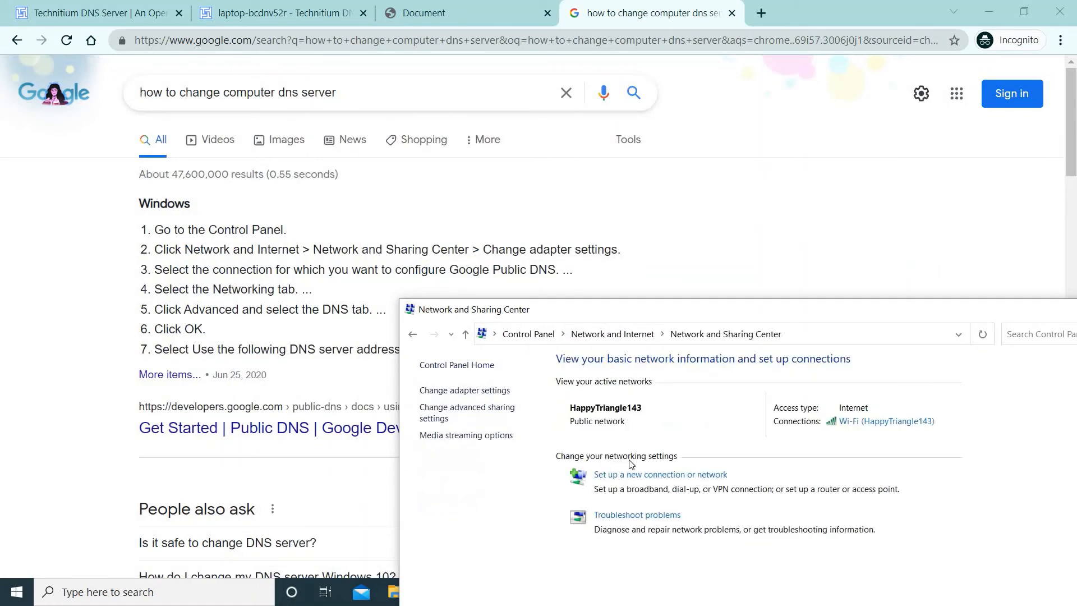
pyautogui.click(506, 391)
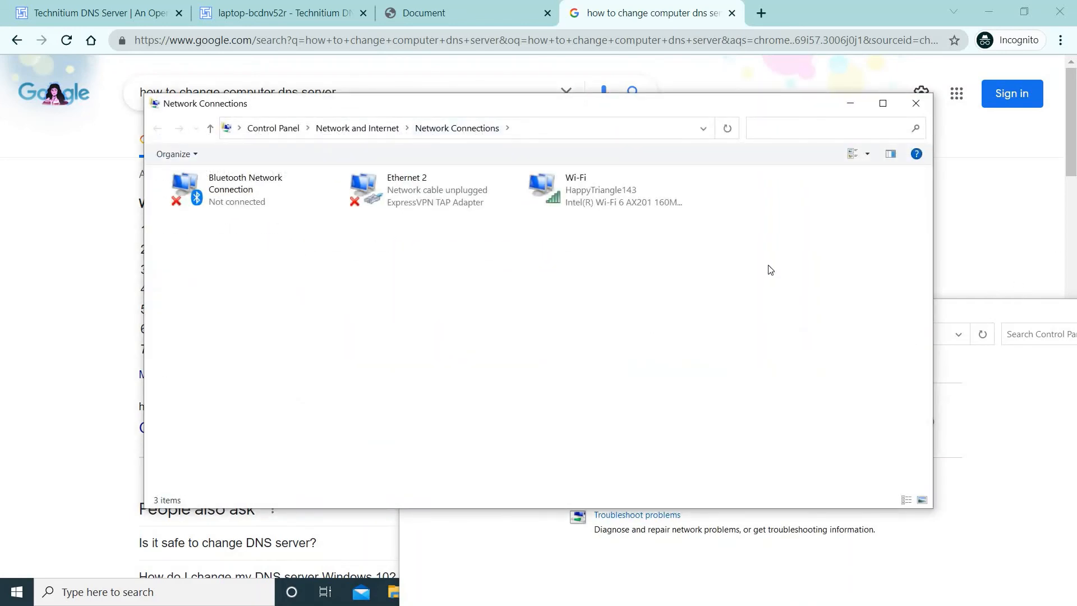
pyautogui.moveTo(963, 309); pyautogui.dragTo(759, 237)
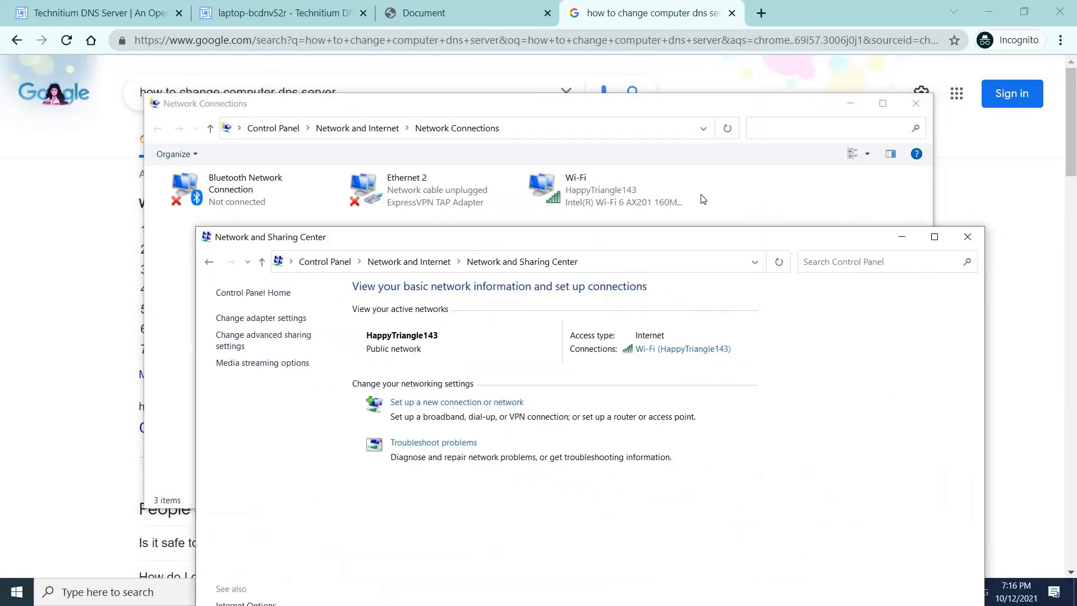
pyautogui.moveTo(704, 200); pyautogui.dragTo(834, 169)
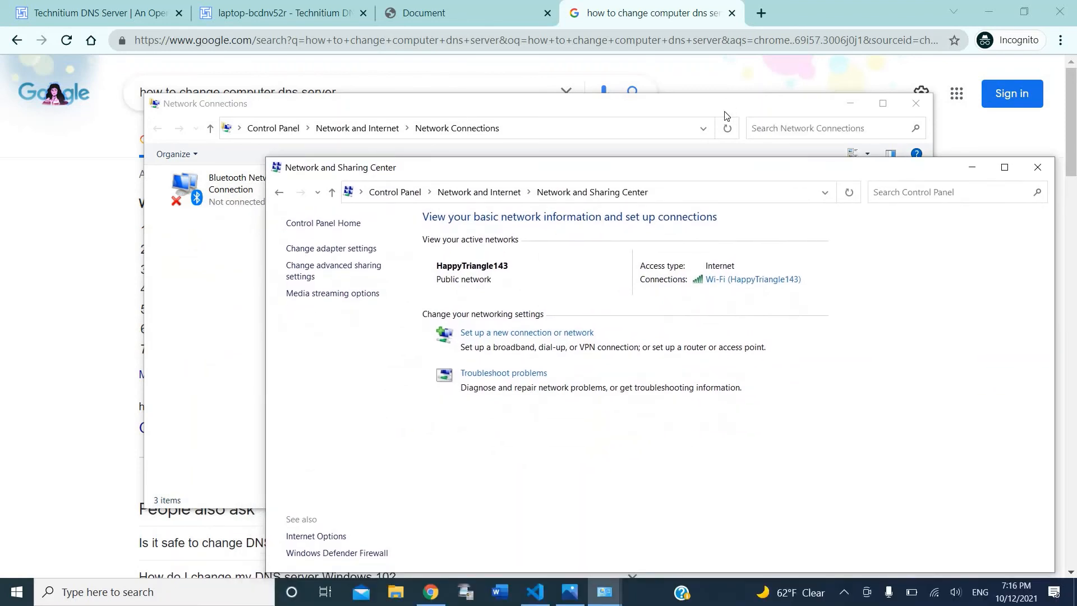
pyautogui.click(726, 116)
# Step: Bring up the Wi-Fi adapter's Internet Protocol Version 4 (TCP/IPv4) properties
pyautogui.click(638, 190)
pyautogui.rightClick(638, 191)
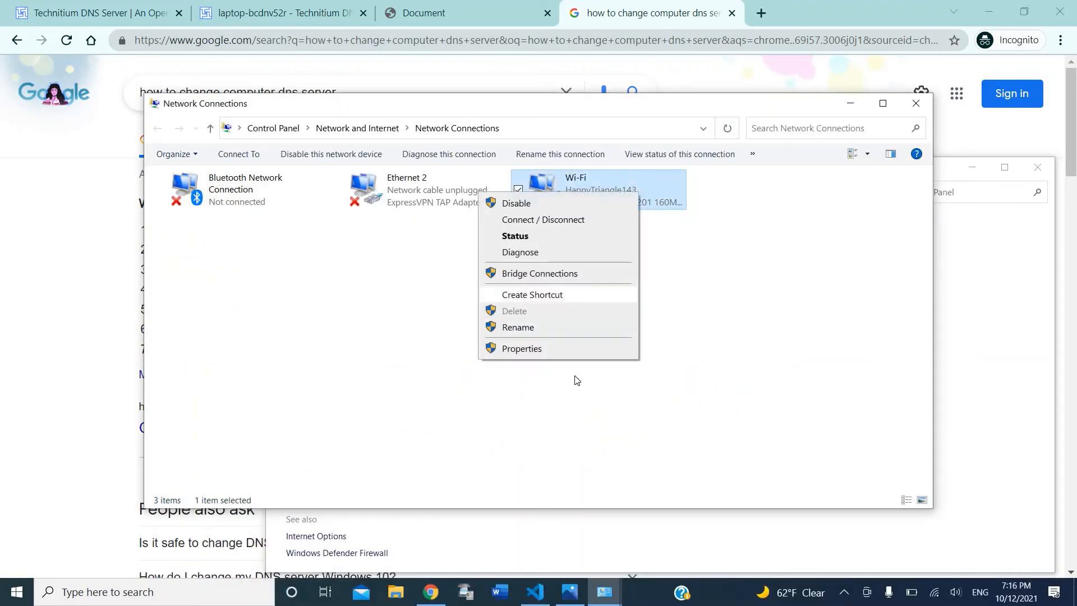
pyautogui.click(591, 348)
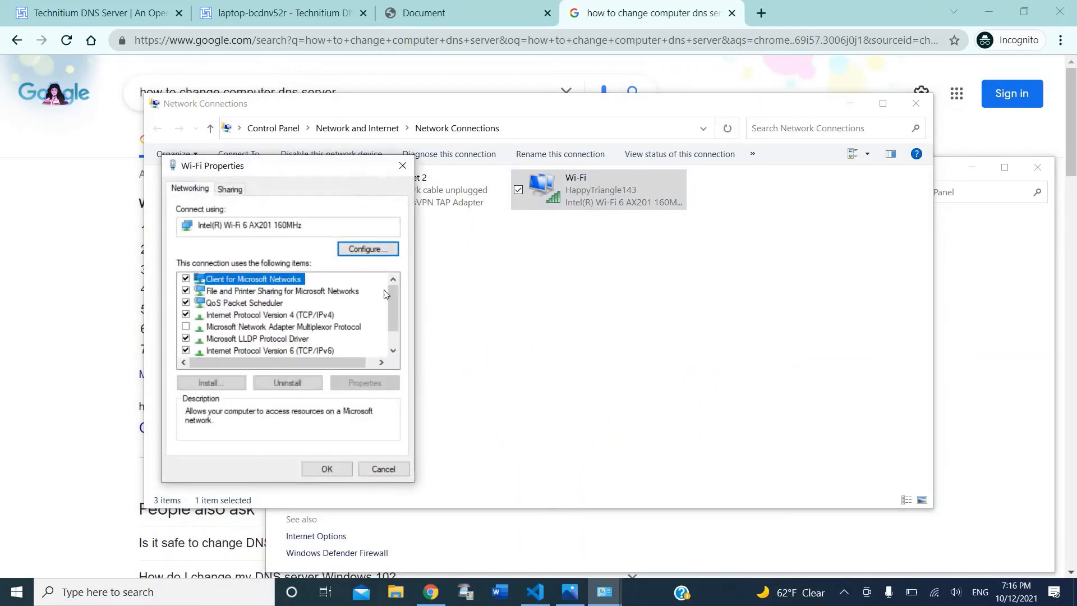
pyautogui.click(216, 316)
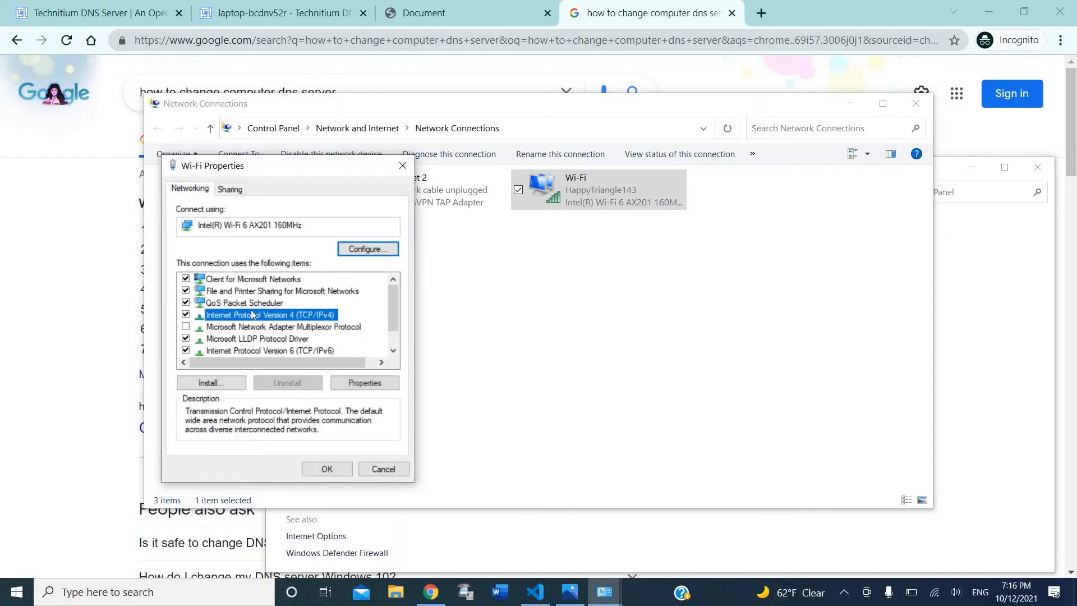
pyautogui.click(380, 383)
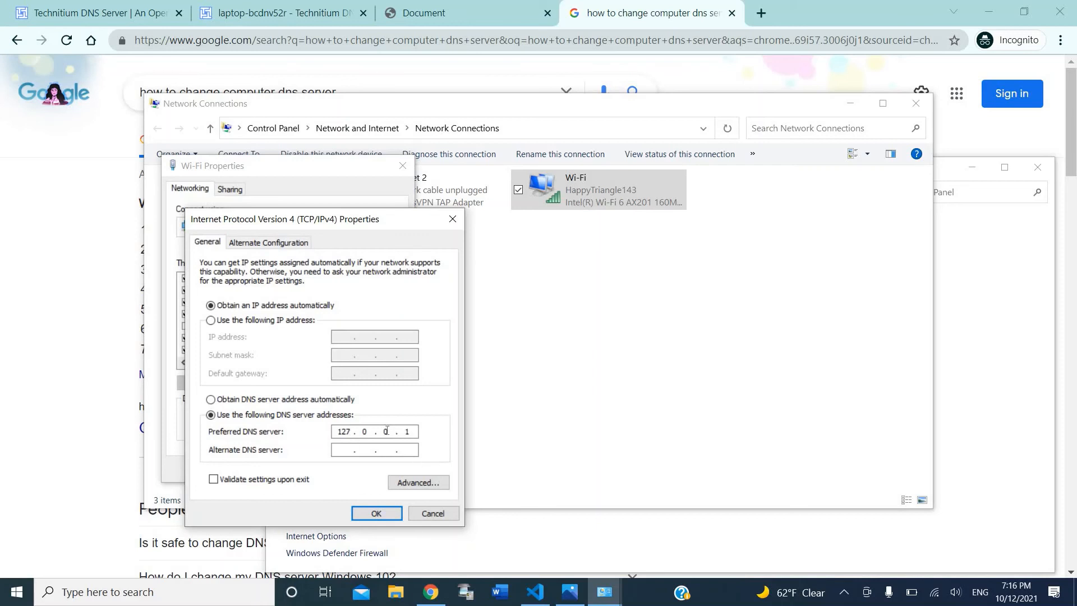
# Step: Use 127.0.0.1 as the preferred DNS server address in the IPv4 settings
pyautogui.doubleClick(342, 432)
pyautogui.moveTo(359, 436); pyautogui.dragTo(400, 443)
pyautogui.click(403, 431)
pyautogui.click(344, 451)
pyautogui.doubleClick(346, 430)
pyautogui.click(400, 430)
pyautogui.click(398, 430)
pyautogui.click(401, 431)
pyautogui.press('XF86MonBrightnessDown')
pyautogui.press('XF86MonBrightnessDown')
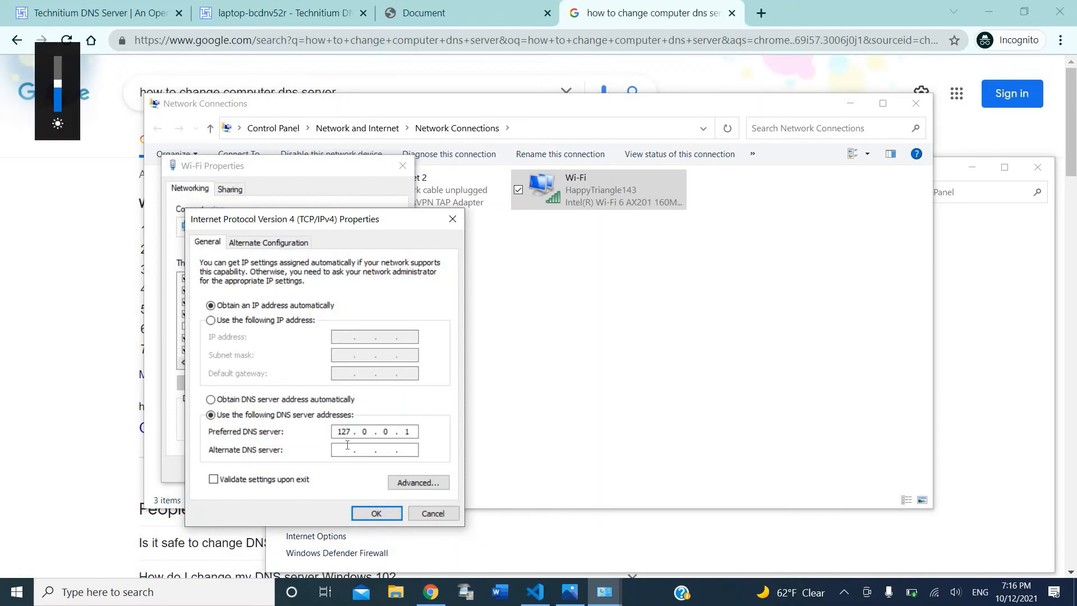
pyautogui.press('XF86MonBrightnessUp')
pyautogui.press('XF86MonBrightnessUp')
pyautogui.press('XF86MonBrightnessUp')
pyautogui.press('XF86MonBrightnessUp')
pyautogui.press('XF86MonBrightnessUp')
pyautogui.press('super+p')
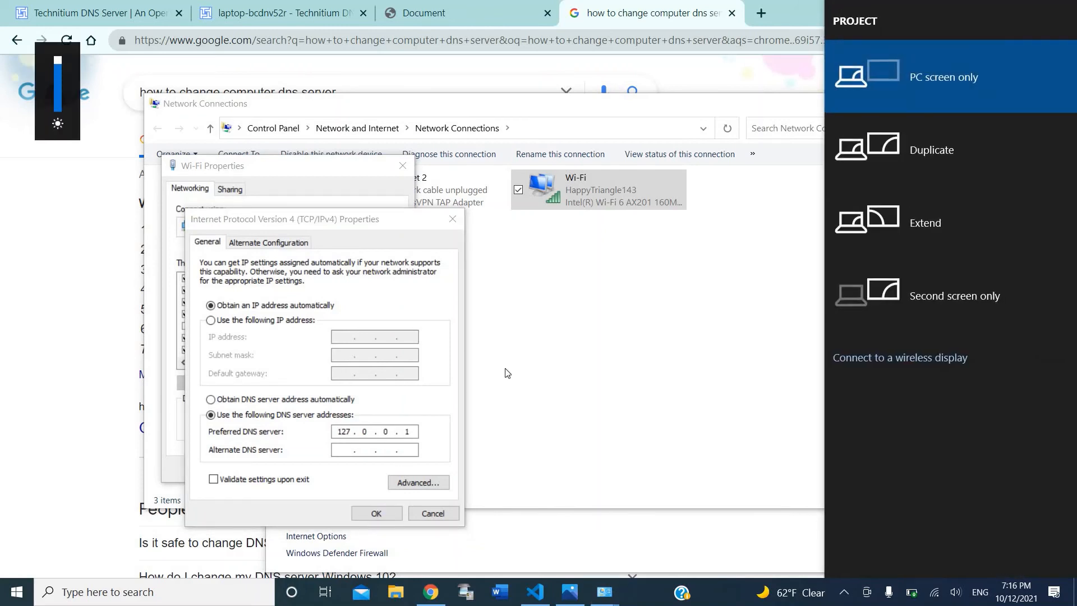
pyautogui.click(391, 400)
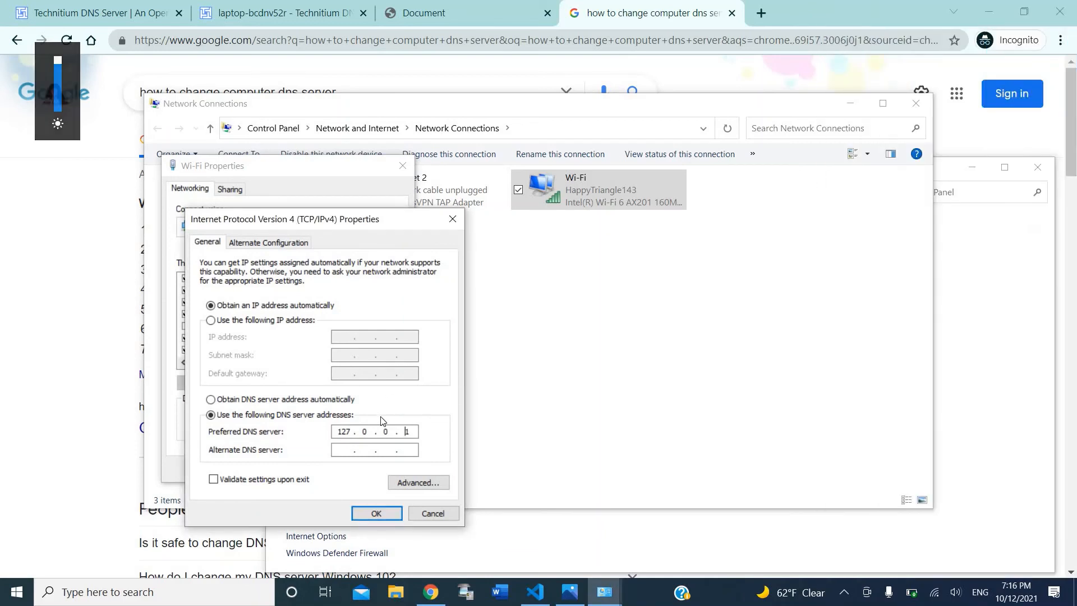
pyautogui.doubleClick(345, 432)
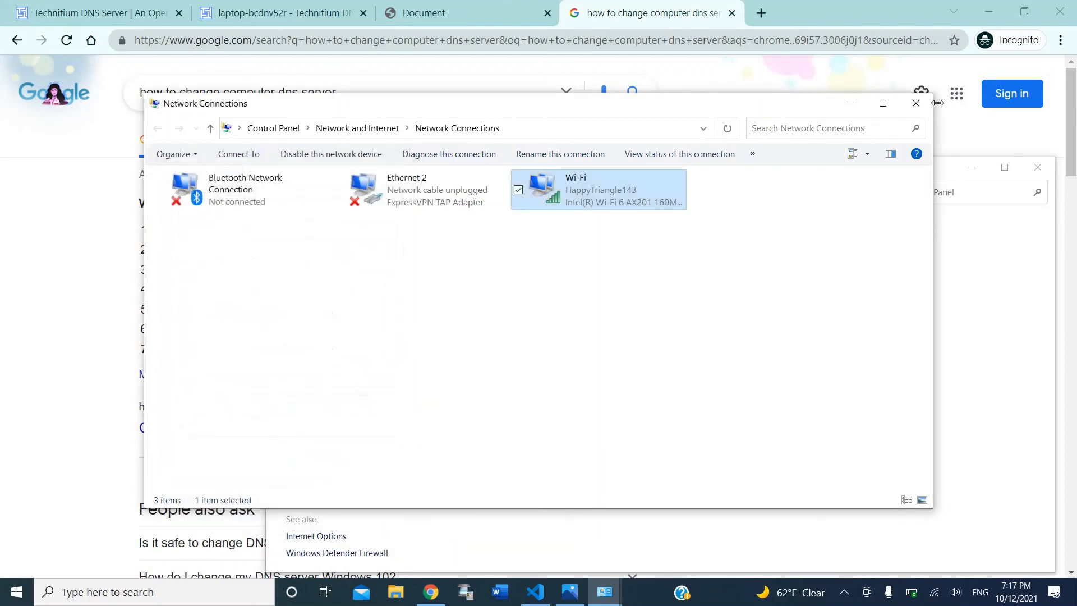
# Step: Save the 127.0.0.1 DNS change and close the adapter list and sharing center windows
pyautogui.click(402, 166)
pyautogui.click(927, 109)
pyautogui.click(1037, 168)
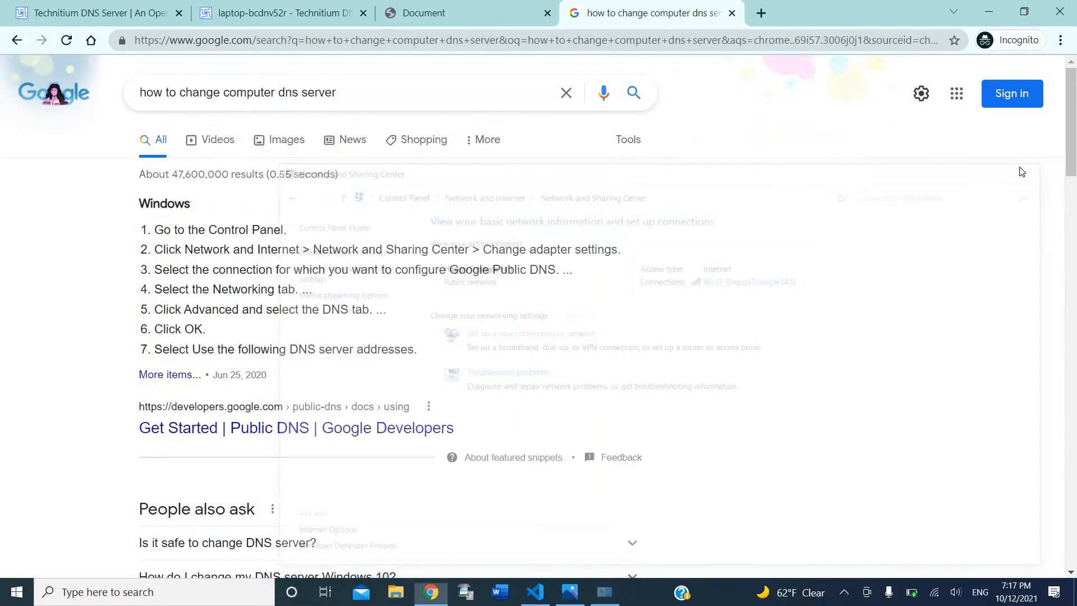
# Step: Close the Google search results tab, returning to the Technitium zone list
pyautogui.rightClick(919, 177)
pyautogui.click(919, 177)
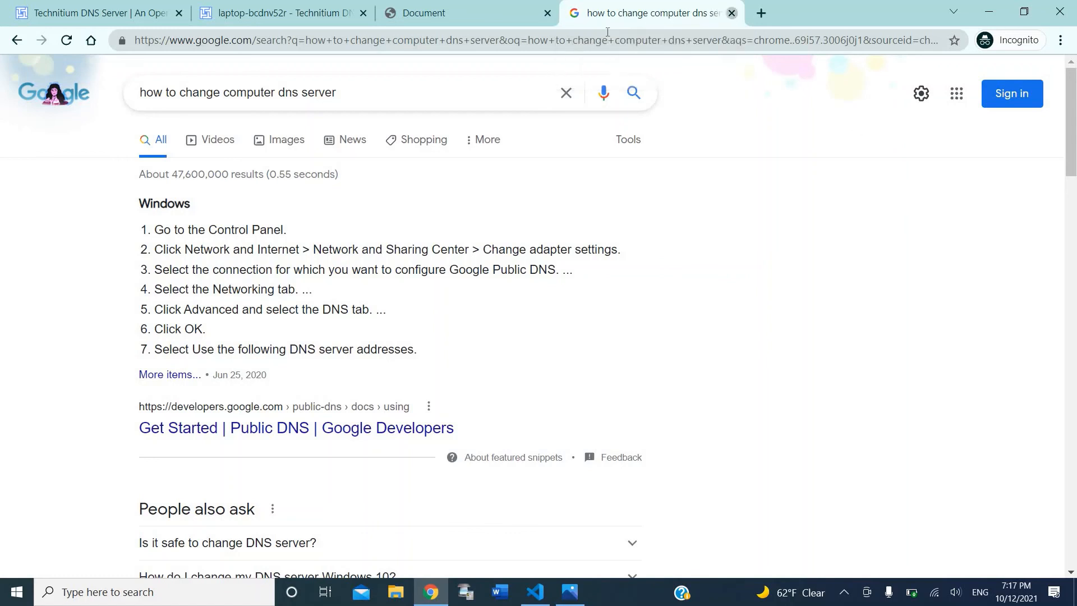
pyautogui.click(734, 14)
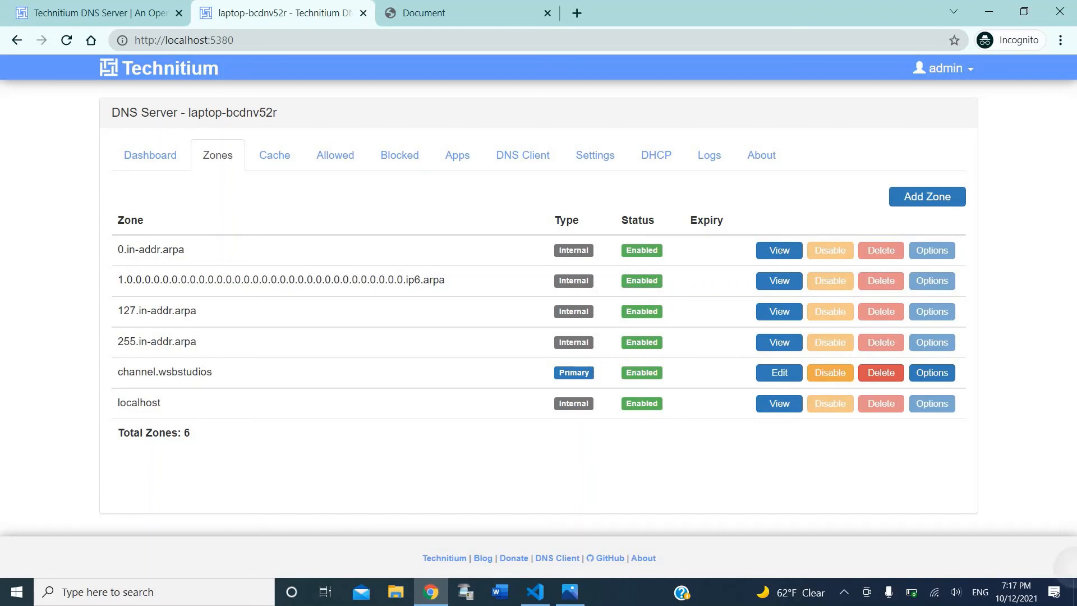
# Step: Confirm the channel.wsbstudios tab shows 'This worked!', then close that tab
pyautogui.doubleClick(643, 557)
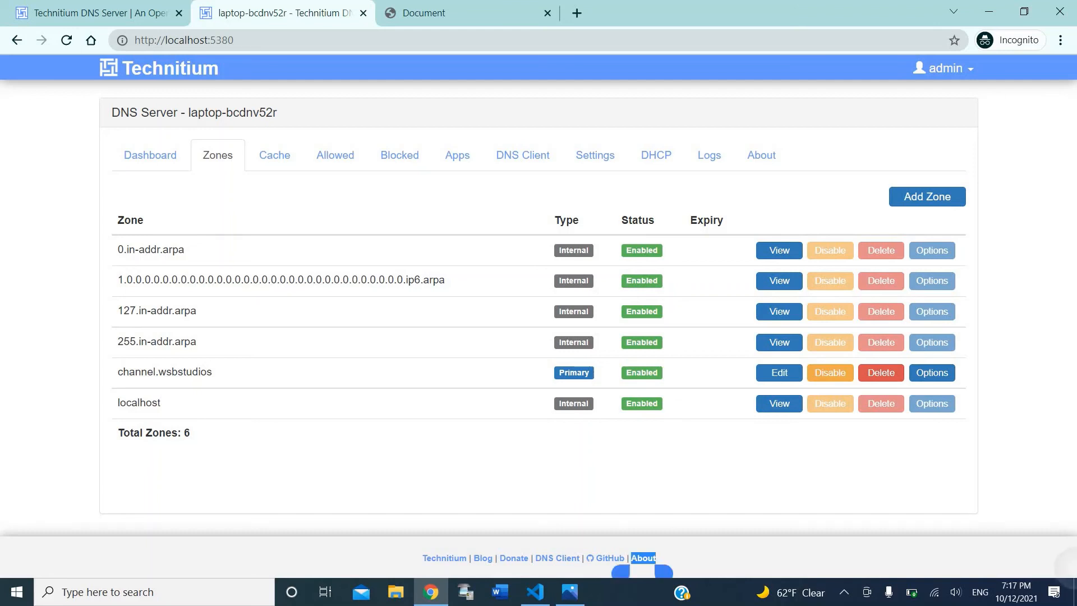
pyautogui.click(373, 473)
pyautogui.click(452, 9)
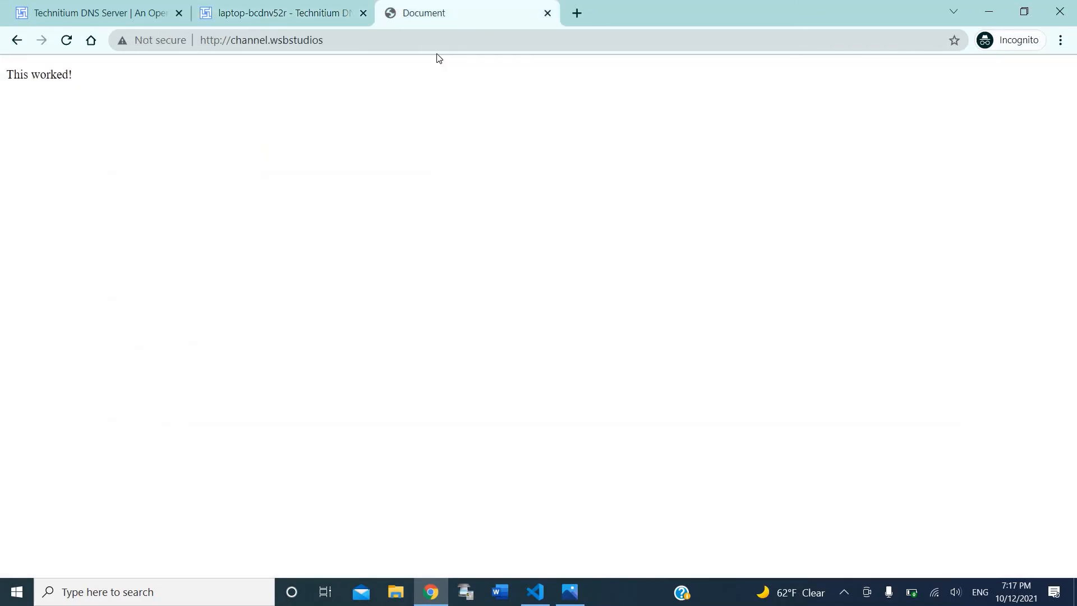
pyautogui.click(548, 13)
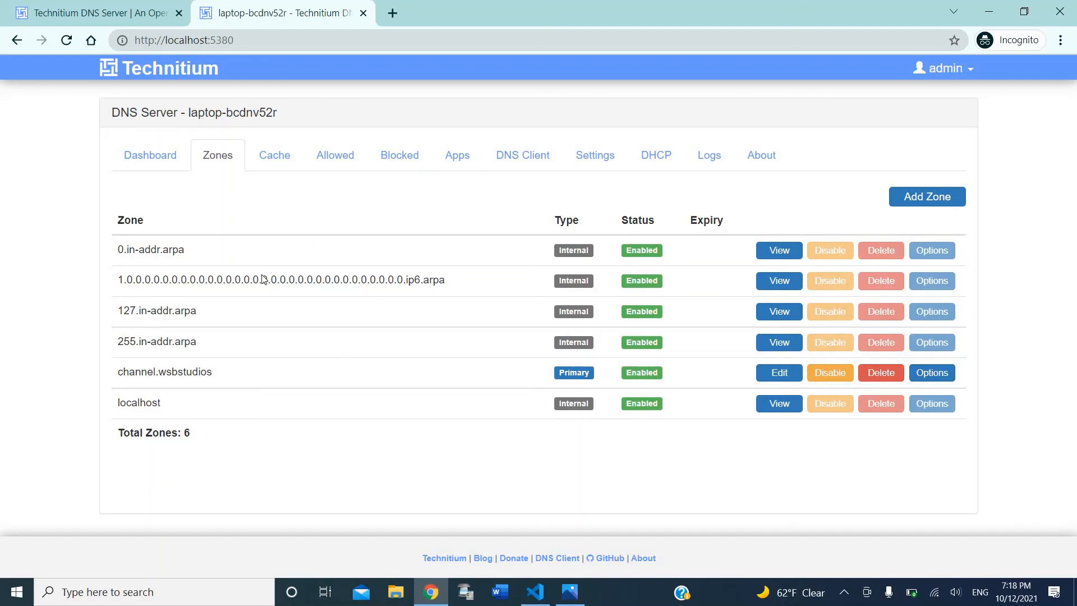
pyautogui.click(908, 199)
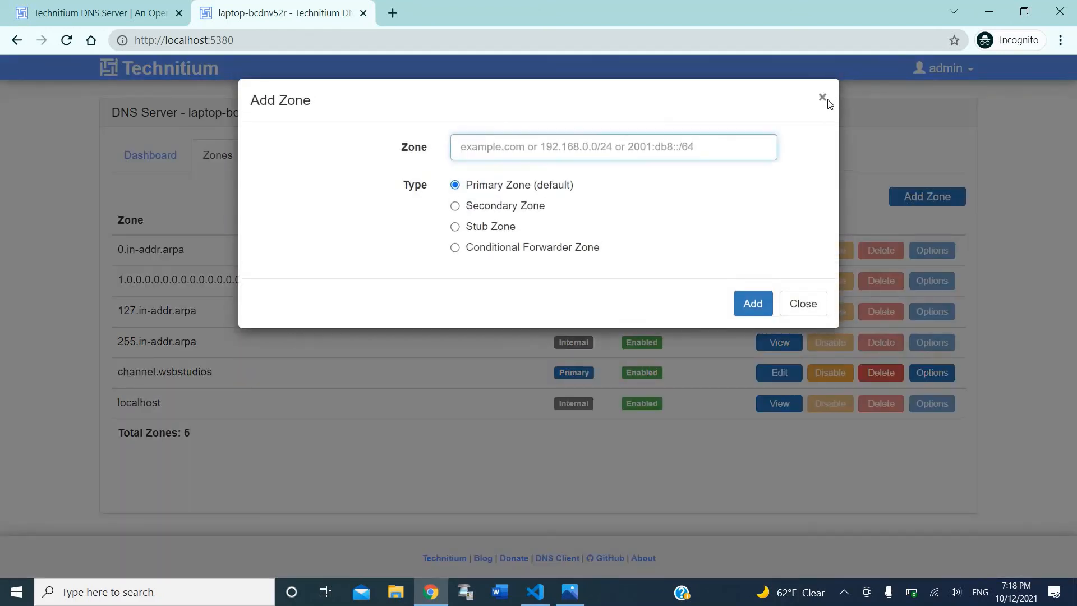
pyautogui.click(827, 101)
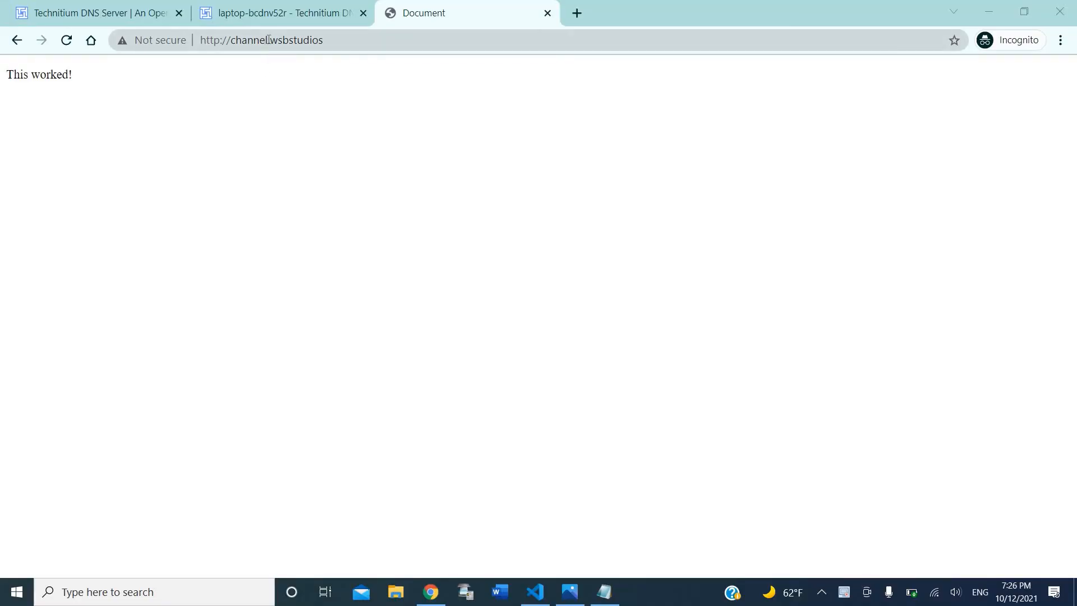
pyautogui.doubleClick(294, 40)
pyautogui.click(312, 74)
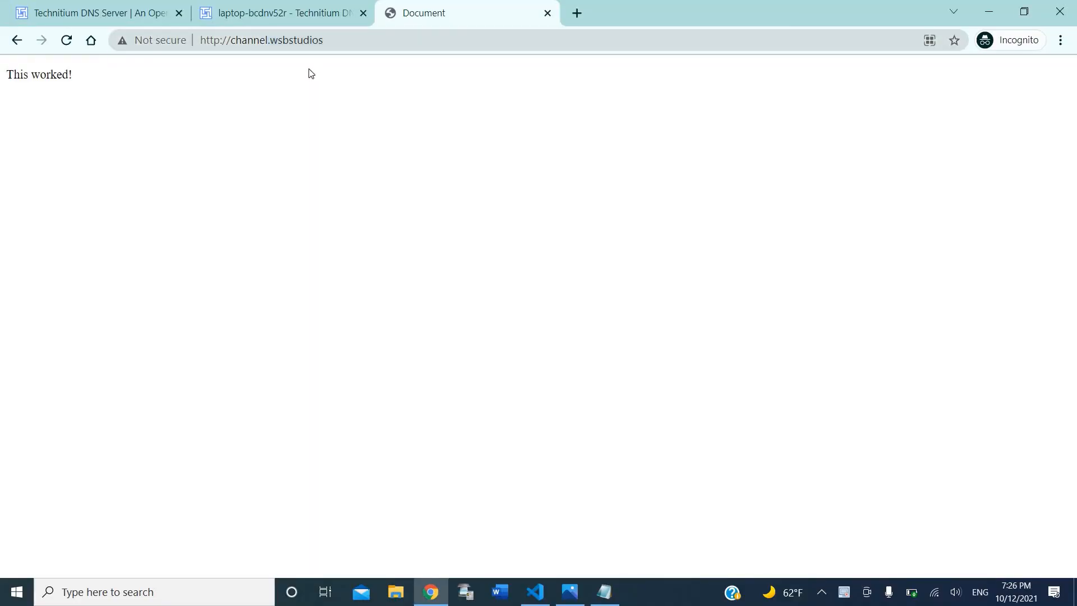